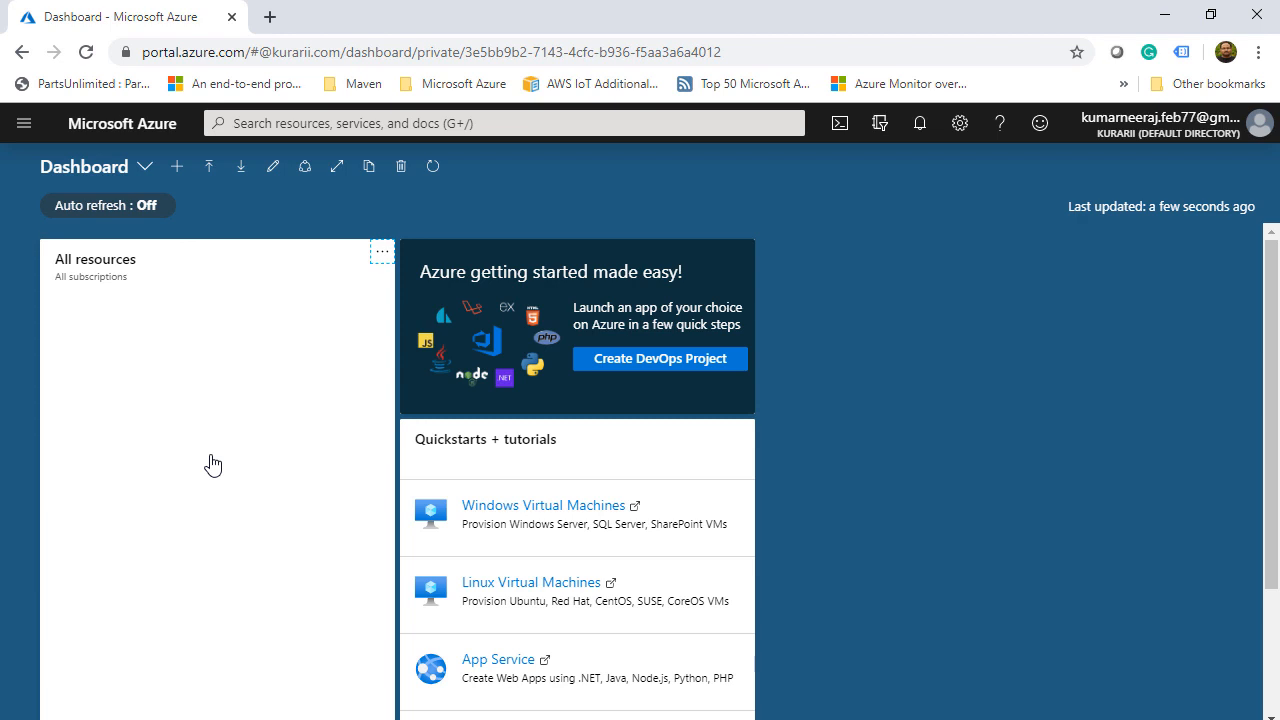
- Start creating a new storage account from the Storage accounts list
left_click(24, 123)
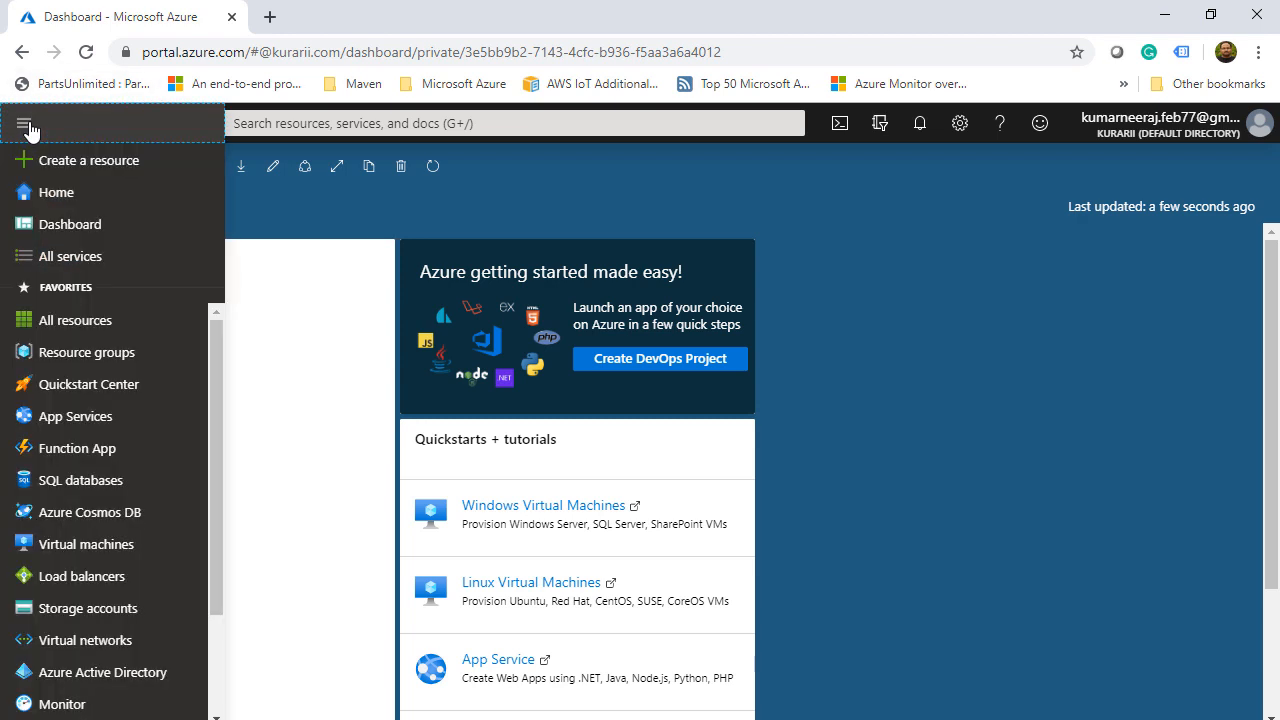
left_click(87, 609)
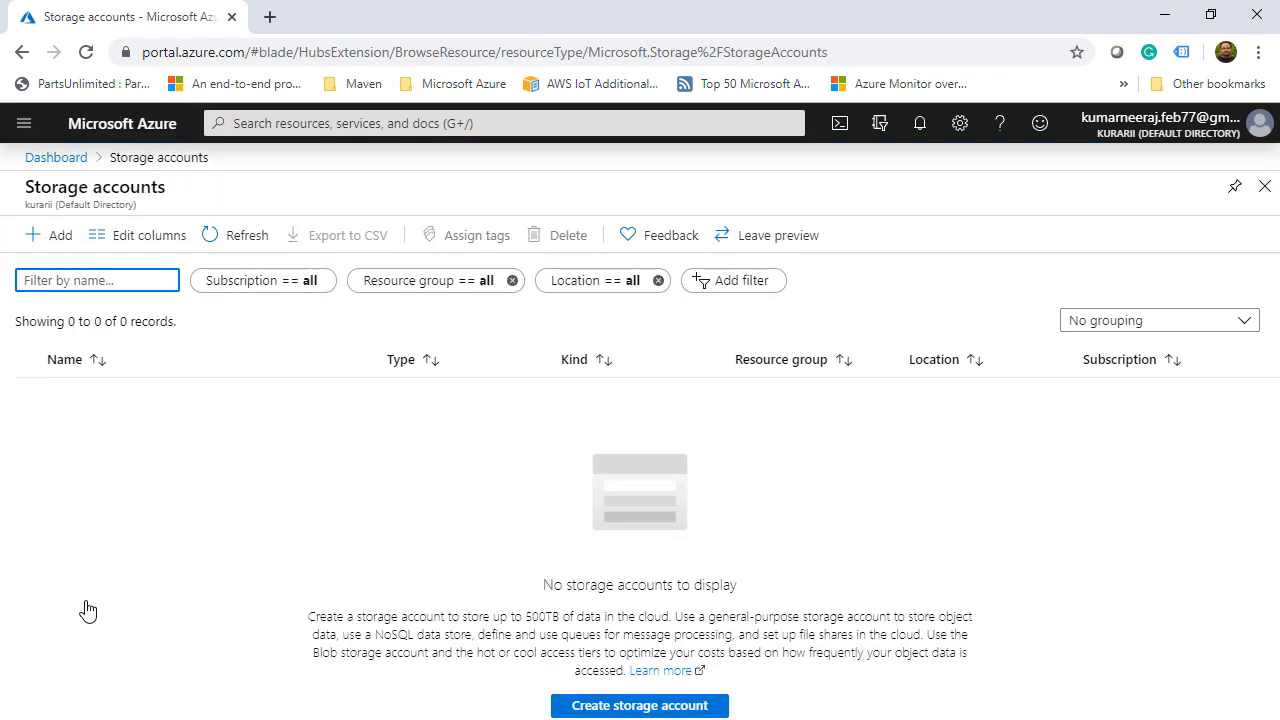
left_click(60, 236)
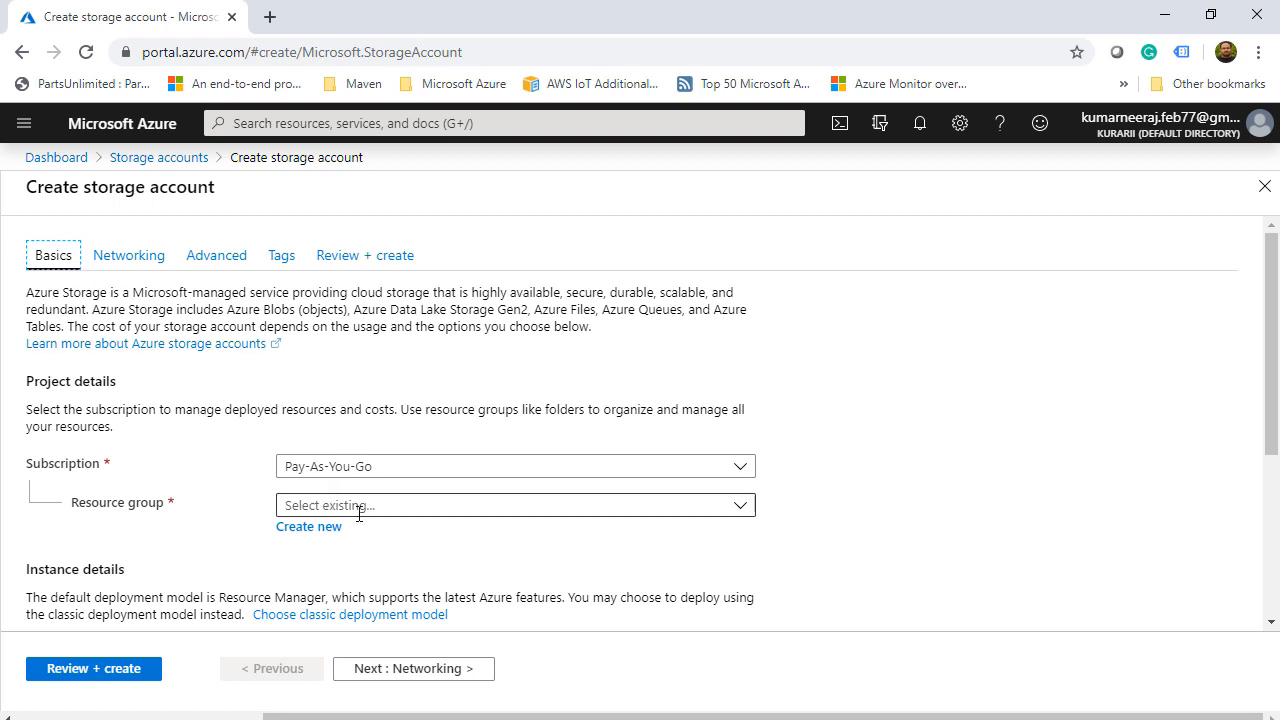
- Create a new resource group named atcsl for the storage account
left_click(743, 510)
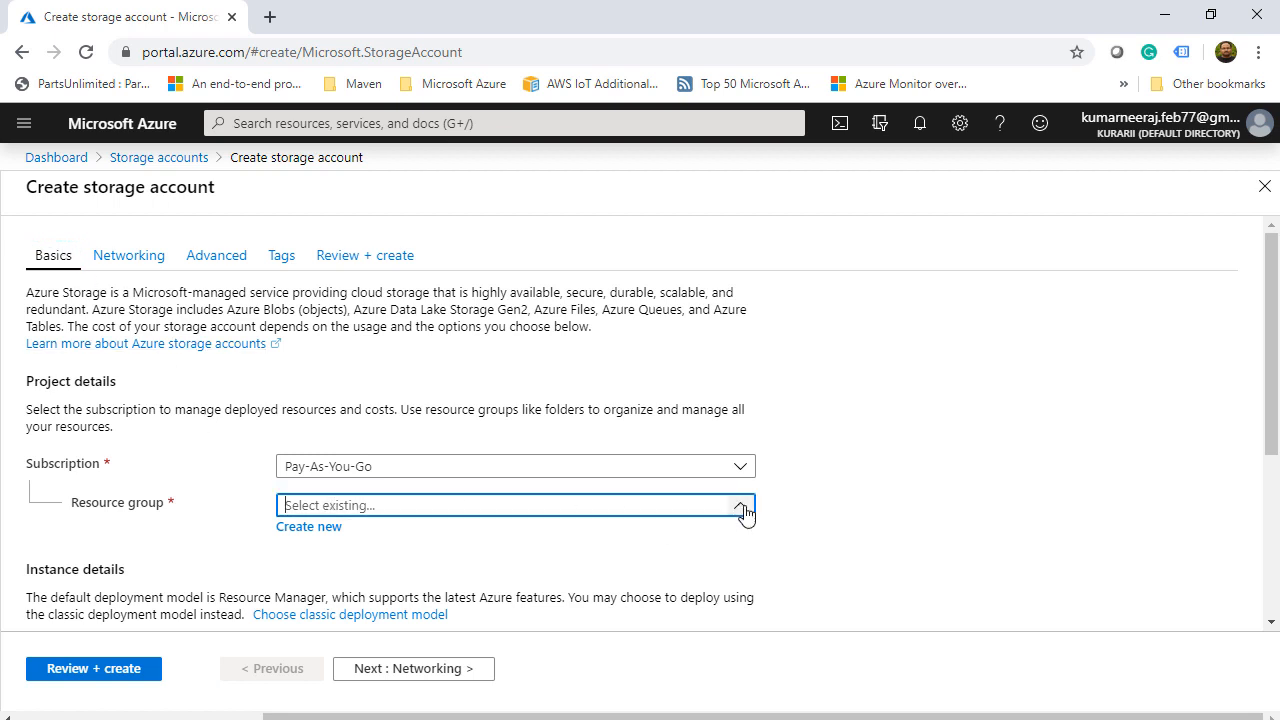
left_click(308, 530)
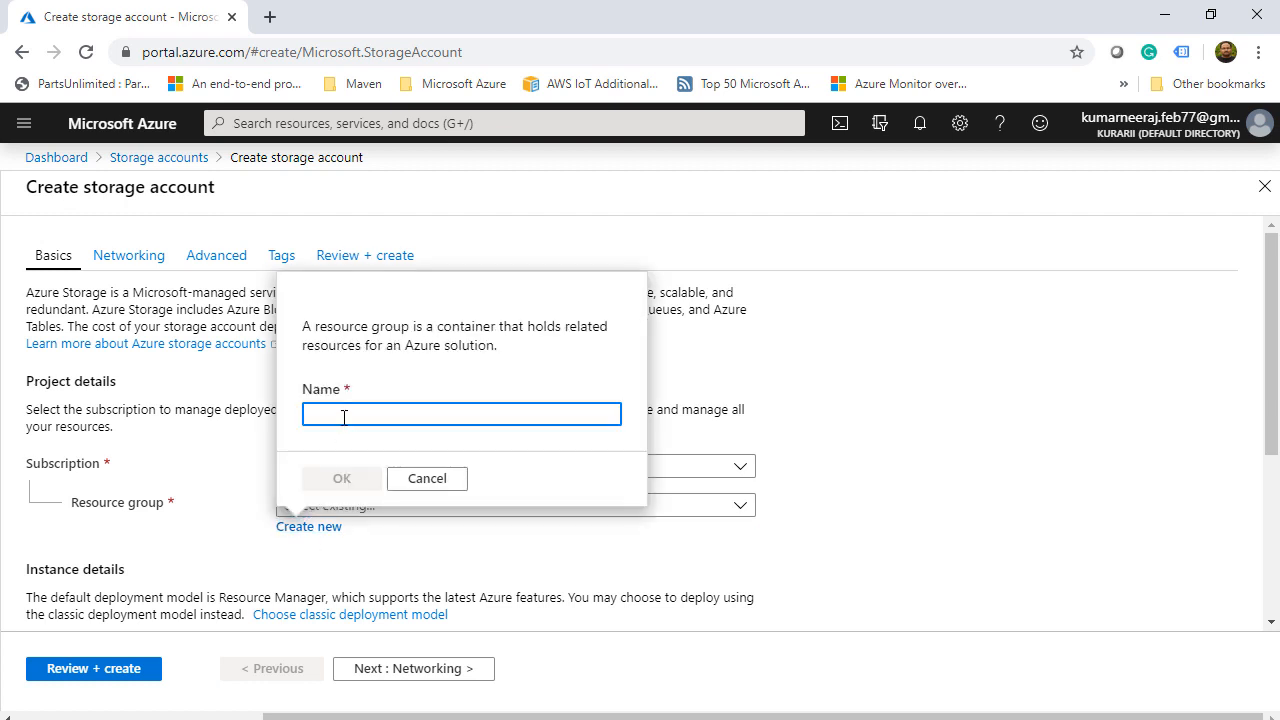
type("atcsl")
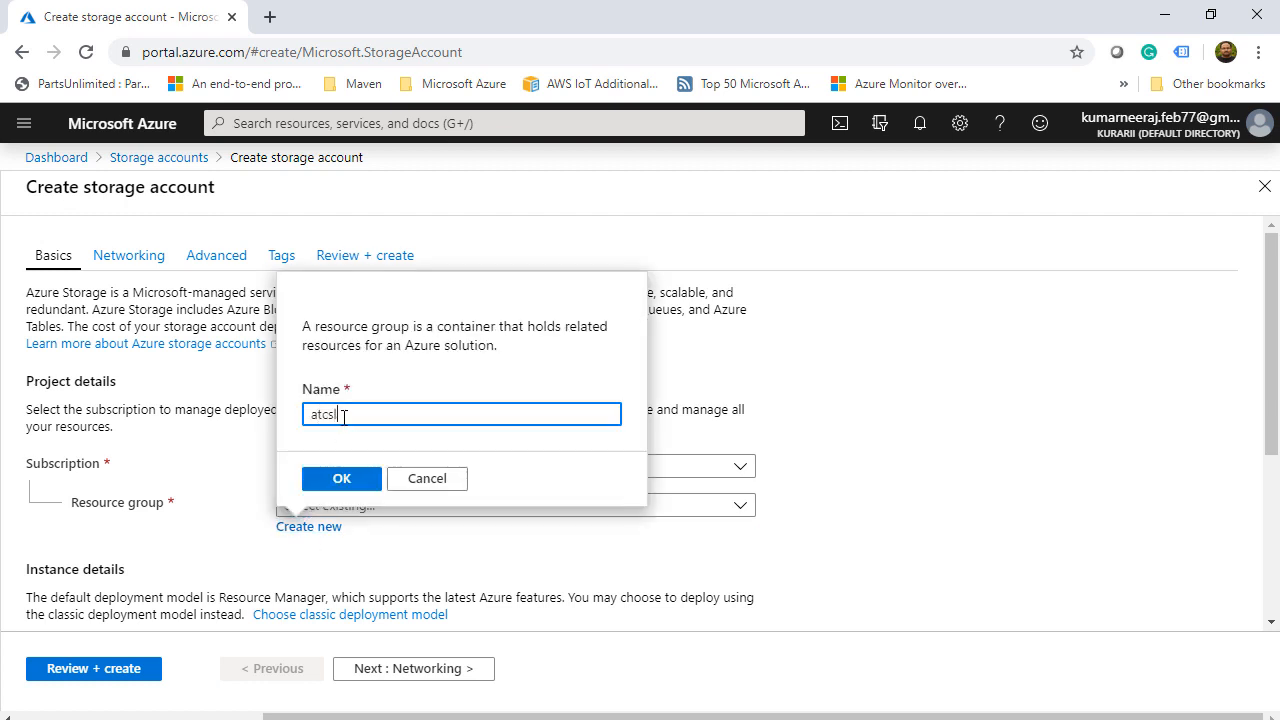
left_click(341, 480)
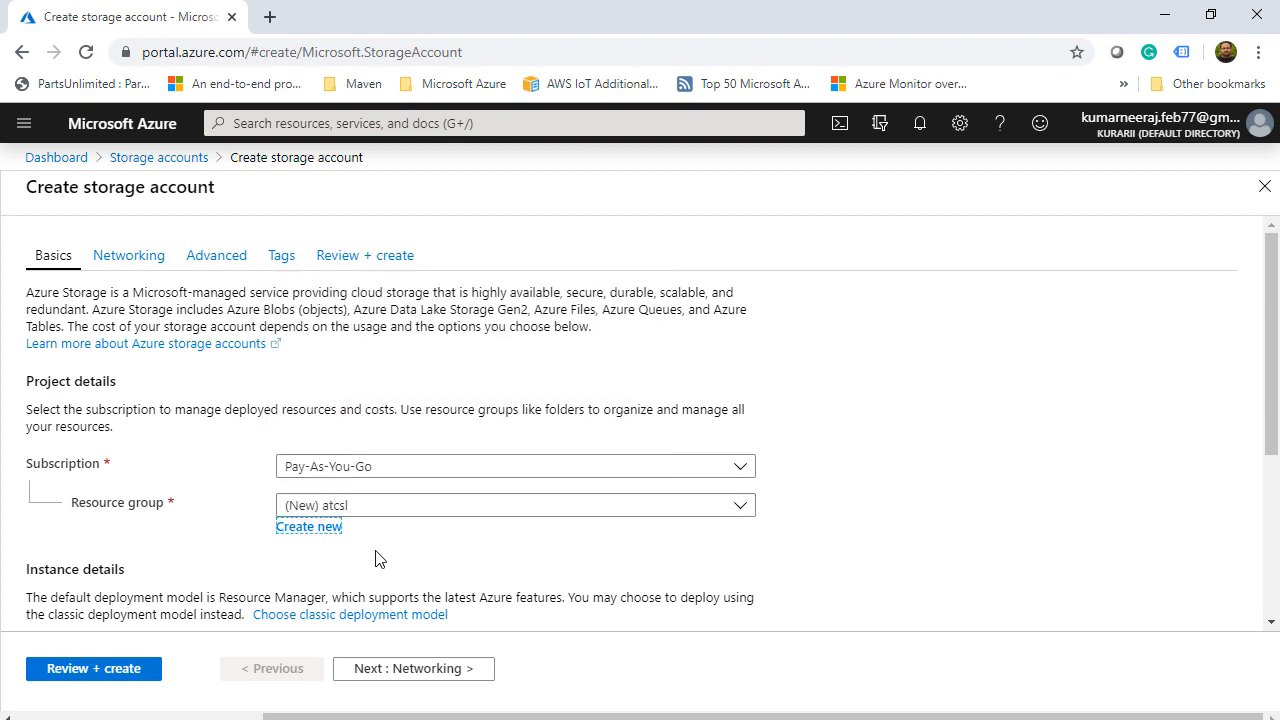
scroll(375, 558, "down", 2)
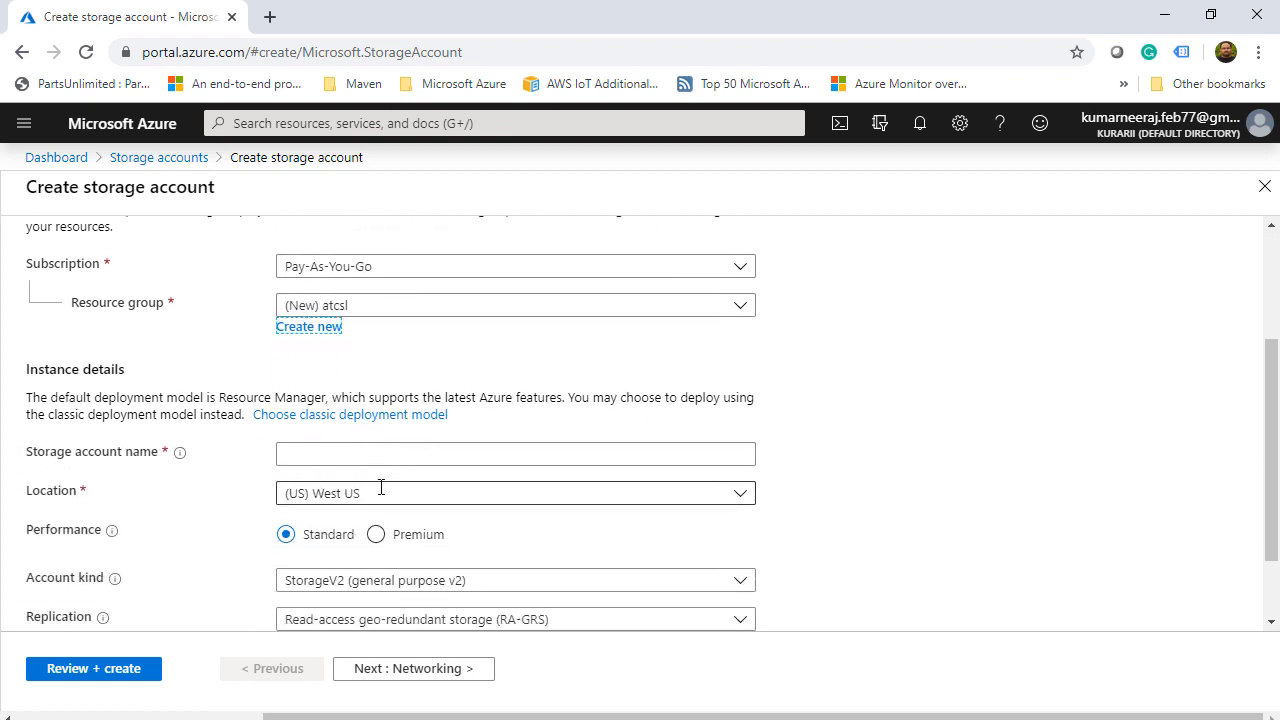
- Enter atcsldemostorage as the storage account name
left_click(369, 455)
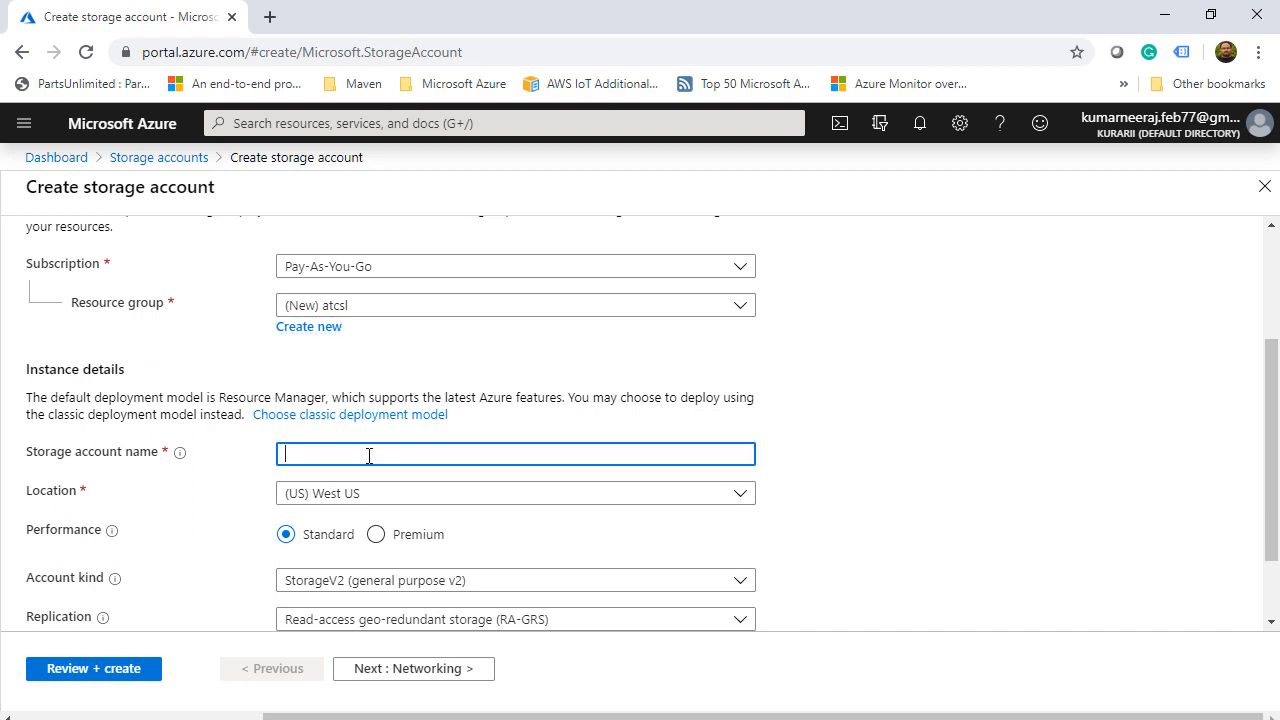
type("atcsl")
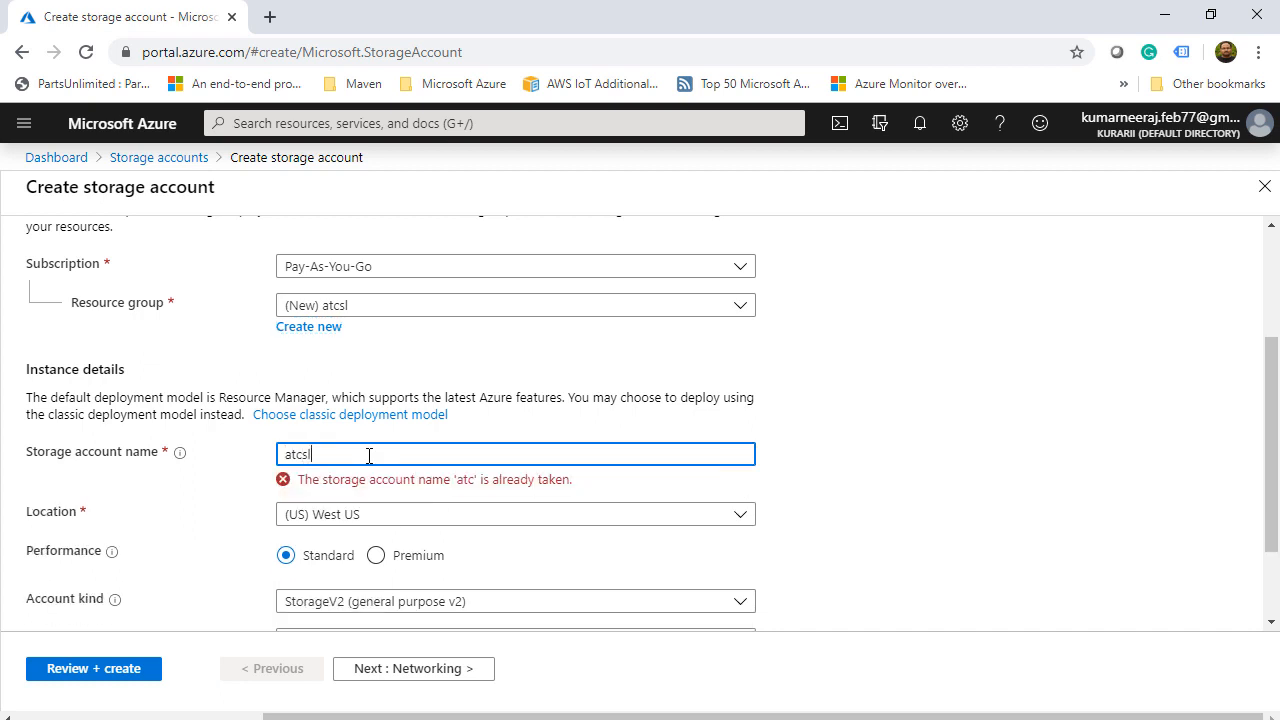
type("demp")
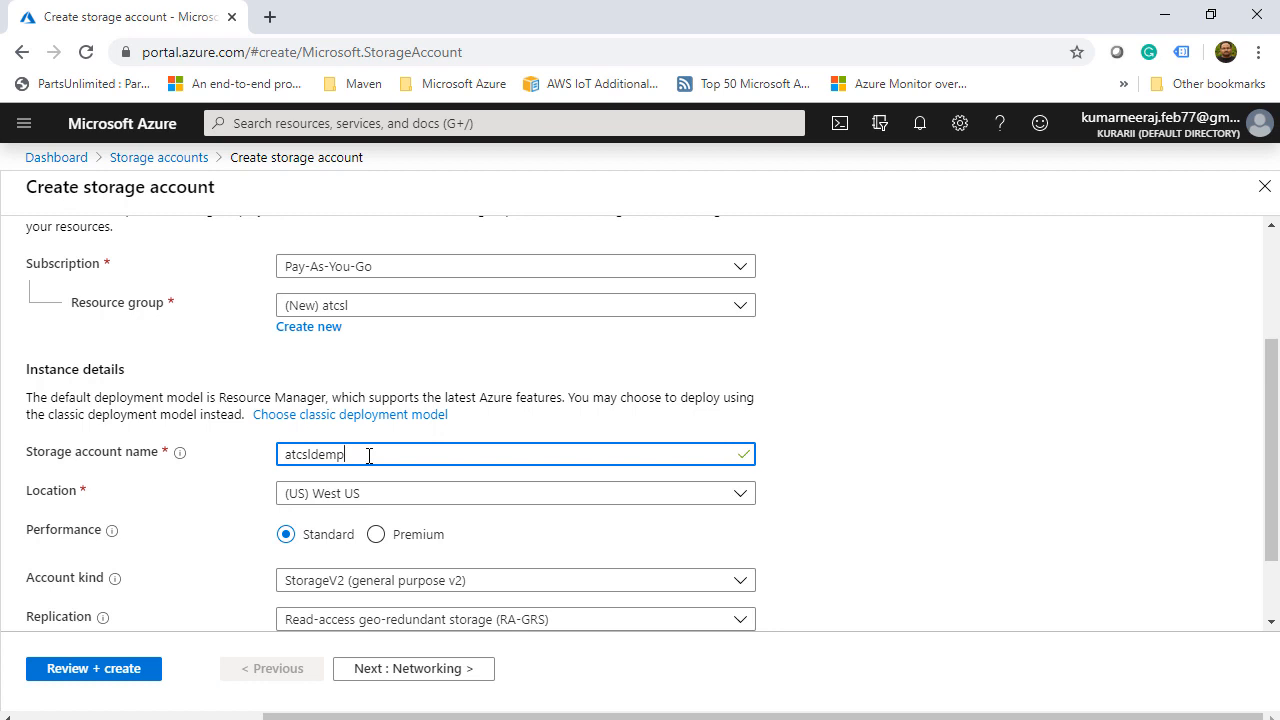
key("BackSpace")
type("ostorage")
- Set the storage account location to (US) Central US
left_click(748, 494)
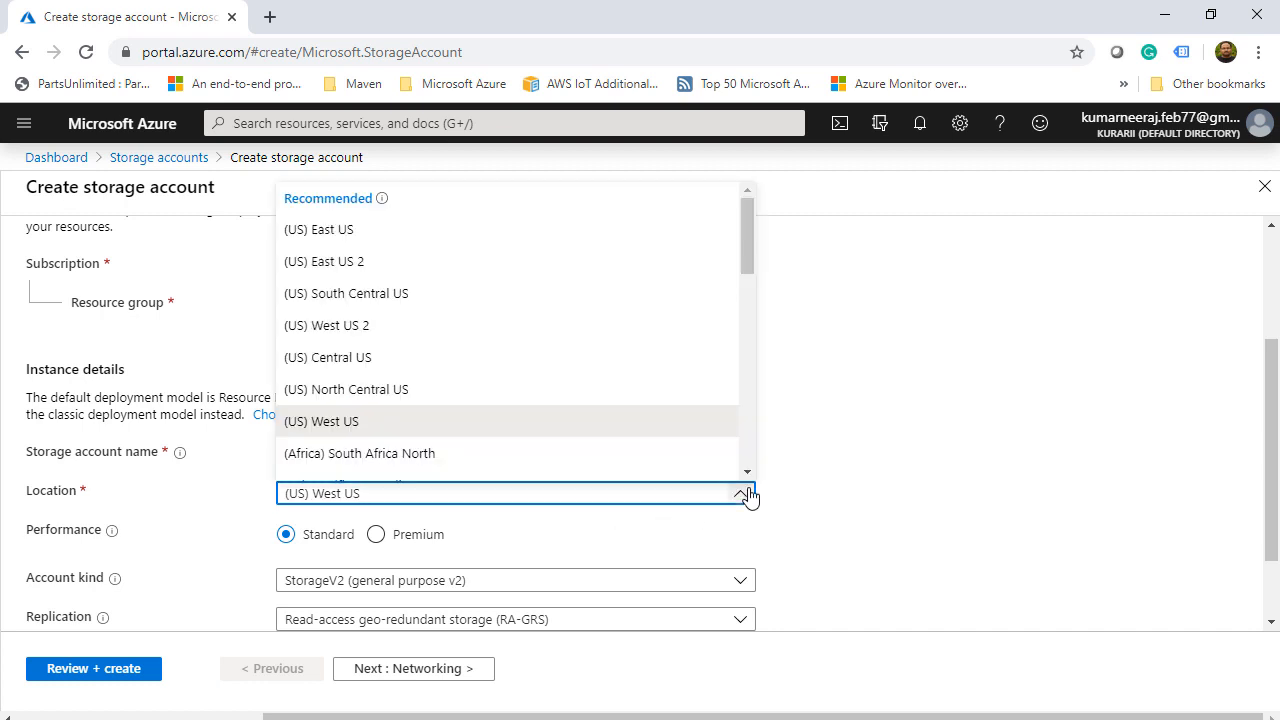
left_click(350, 358)
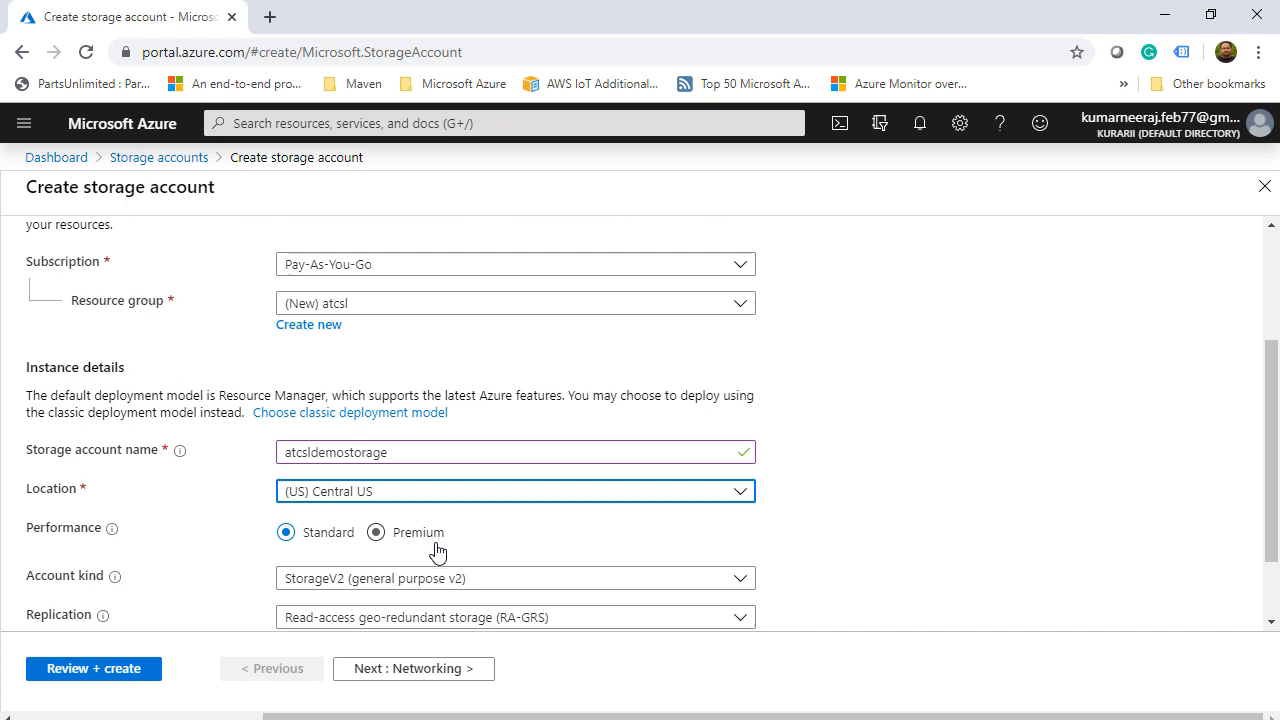
scroll(434, 551, "down", 1)
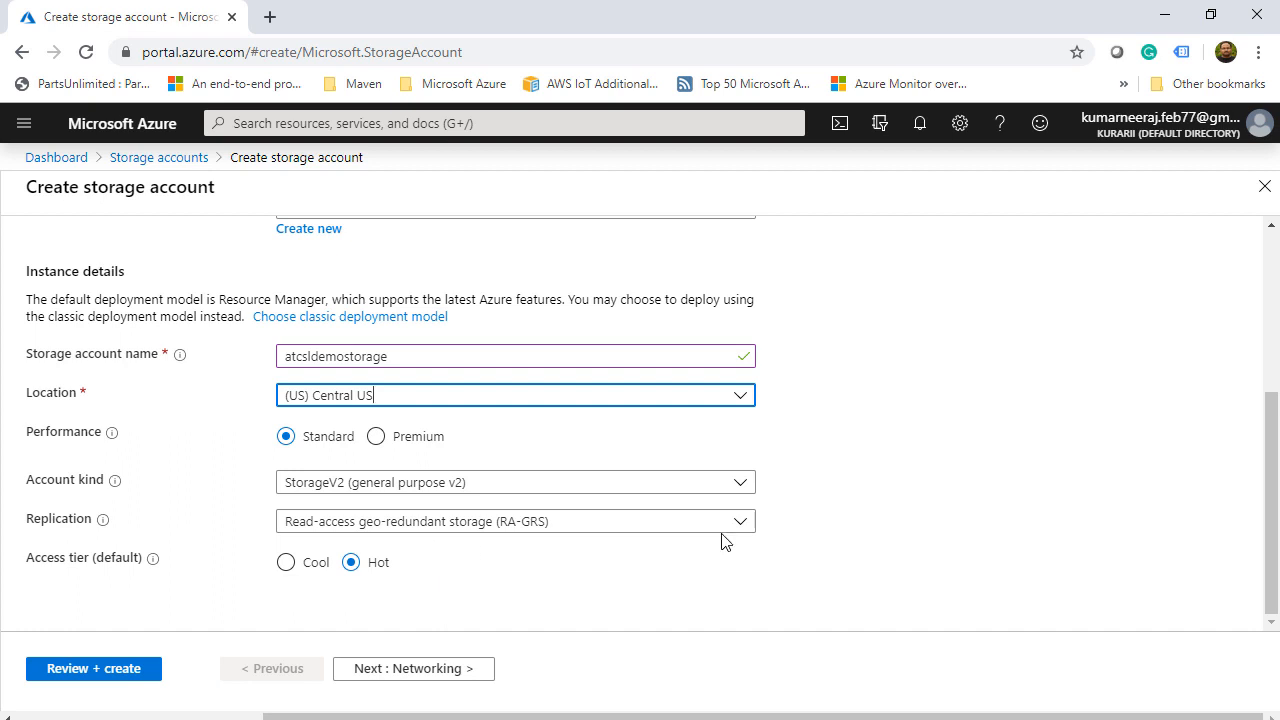
- Keep StorageV2 and RA-GRS replication, validate the settings, and view Networking connectivity
left_click(740, 486)
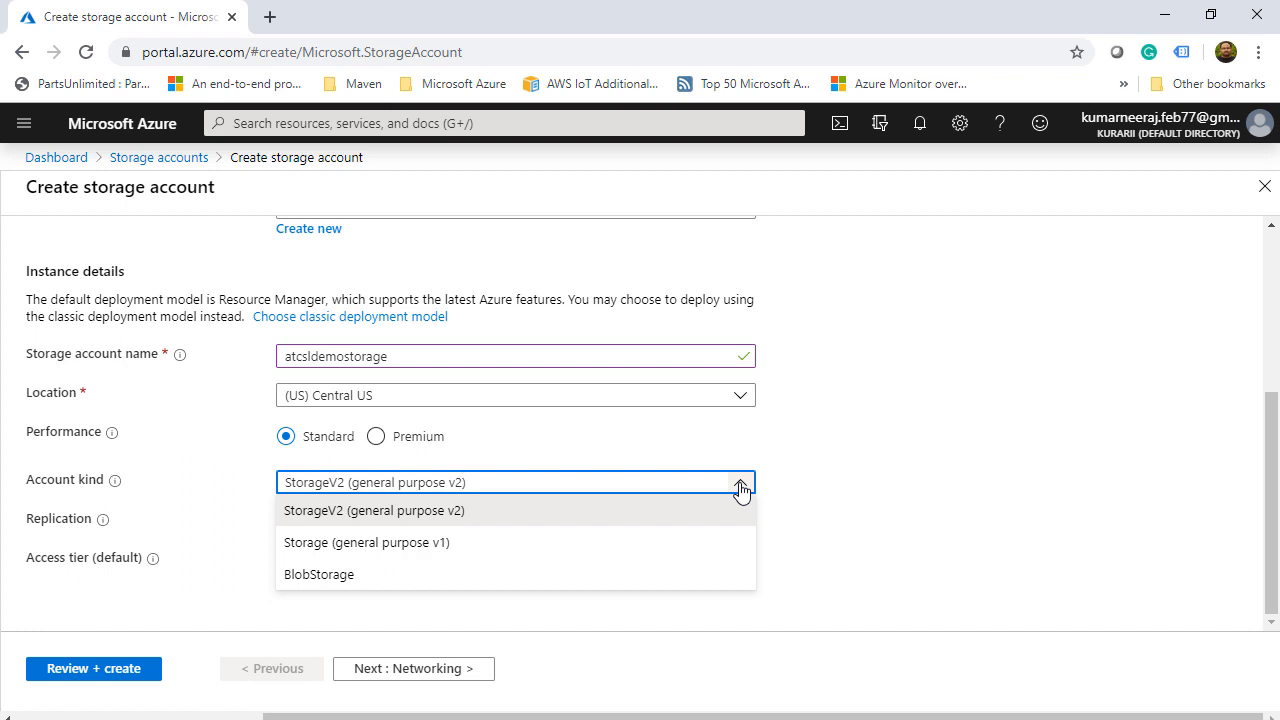
left_click(740, 487)
left_click(740, 528)
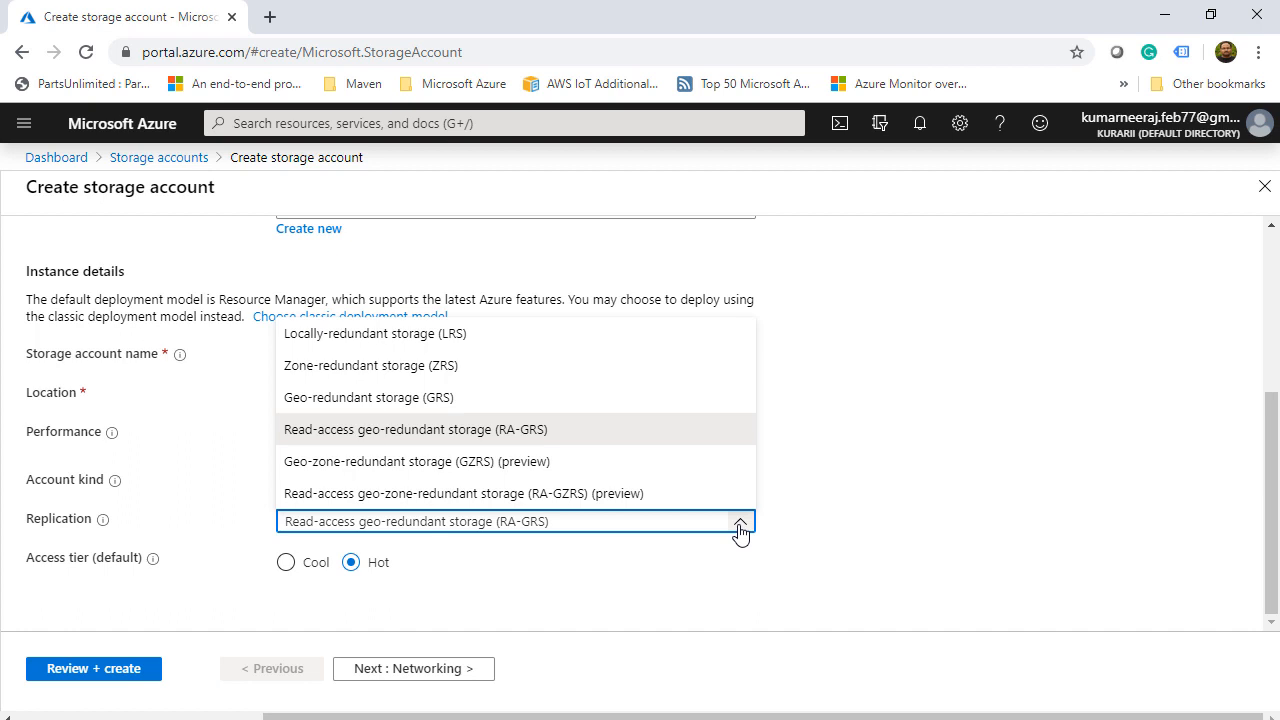
left_click(740, 528)
left_click(103, 668)
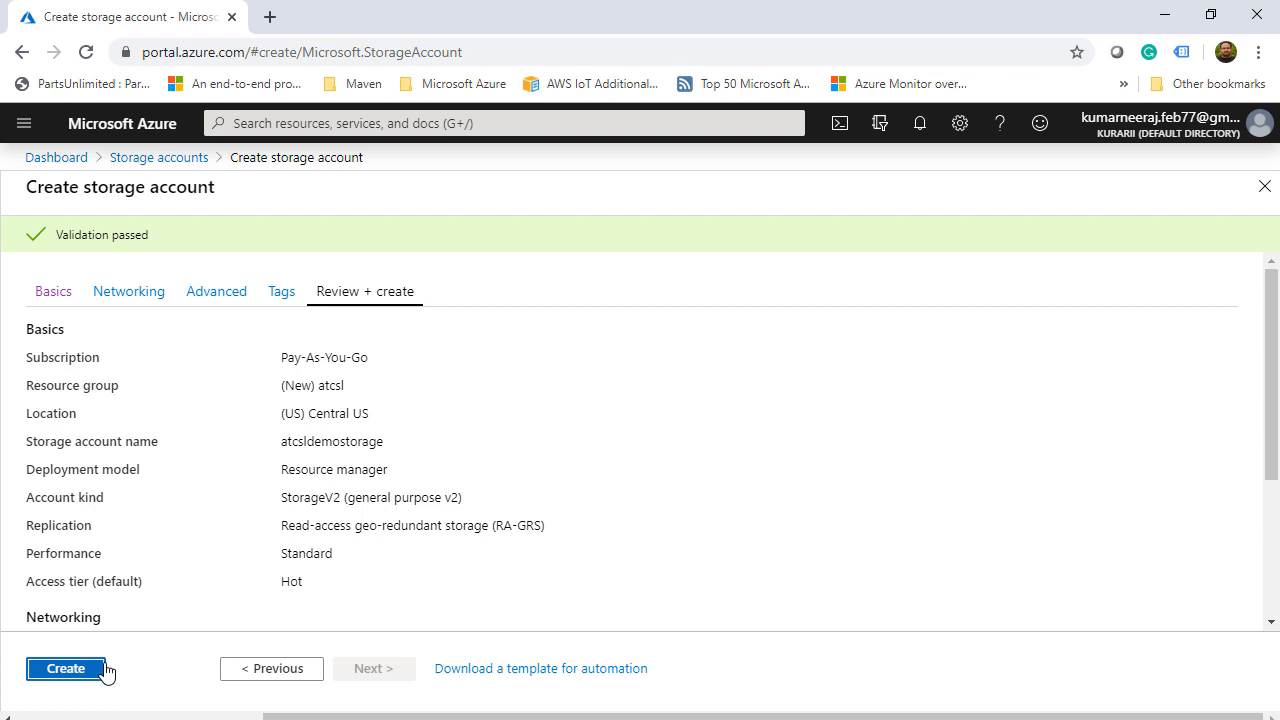
left_click(115, 293)
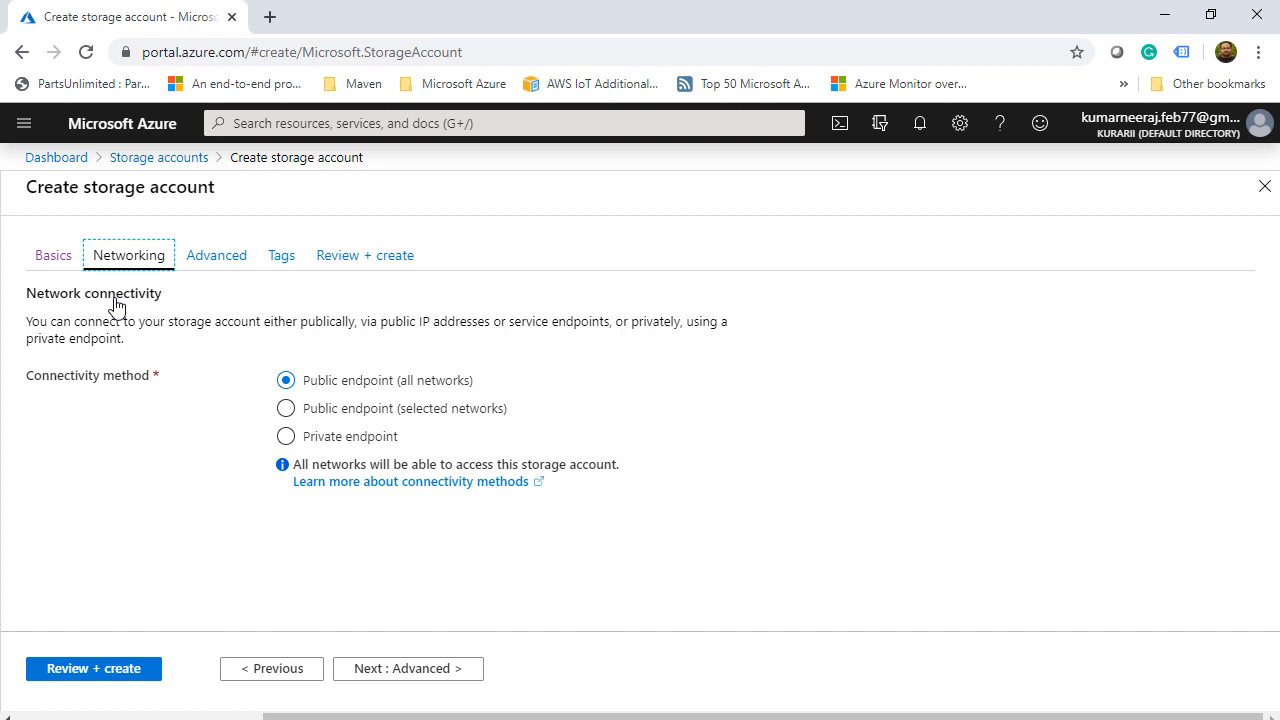
- Review the Advanced options, leaving blob soft delete and hierarchical namespace disabled
left_click(238, 262)
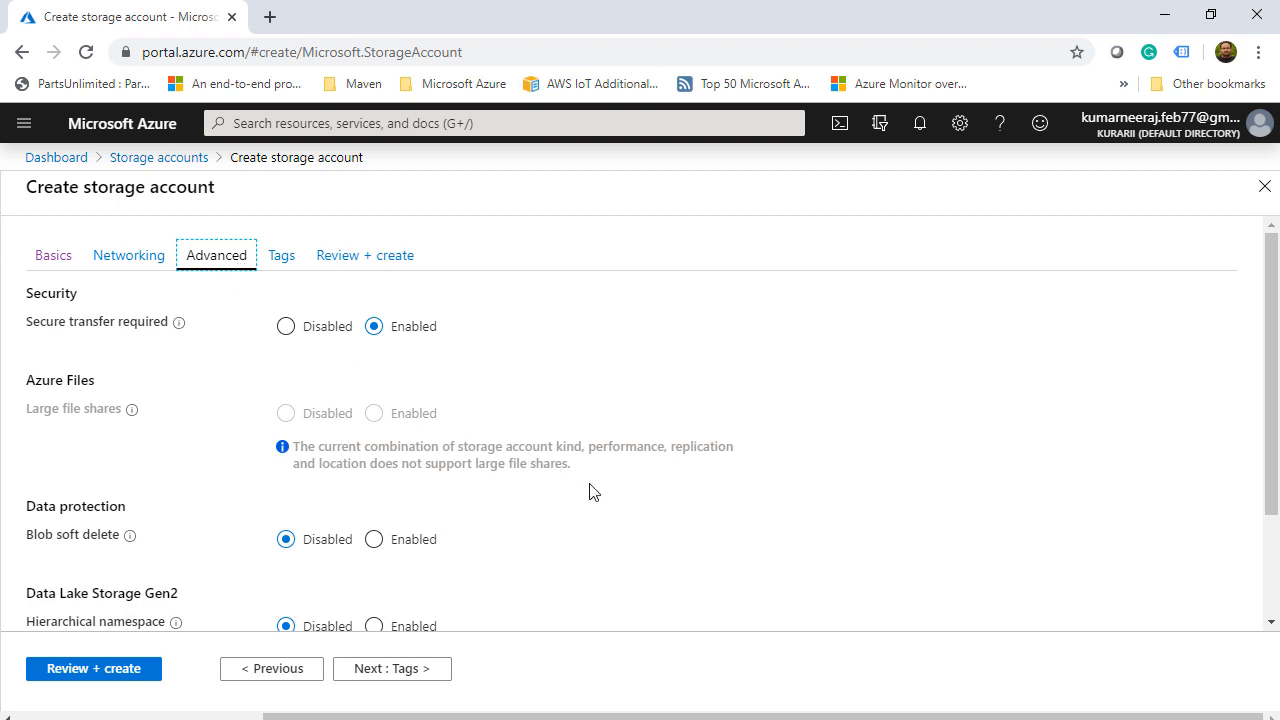
scroll(590, 491, "down", 1)
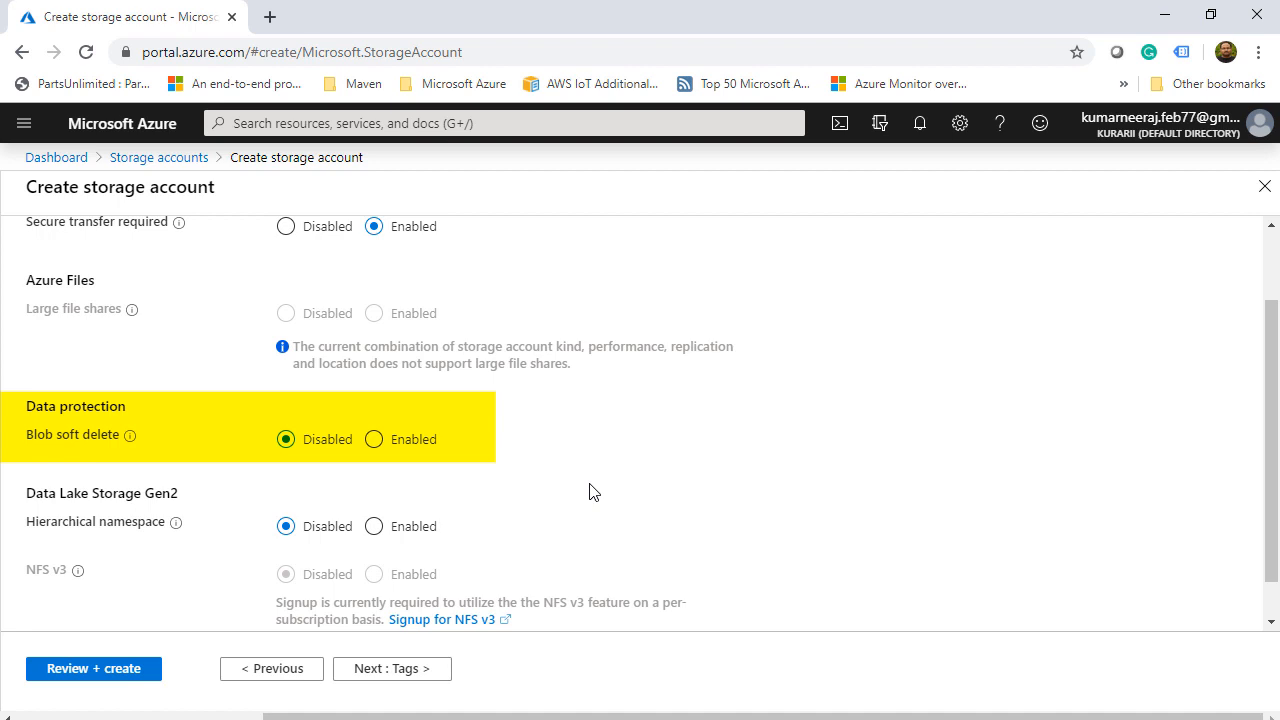
scroll(590, 491, "down", 1)
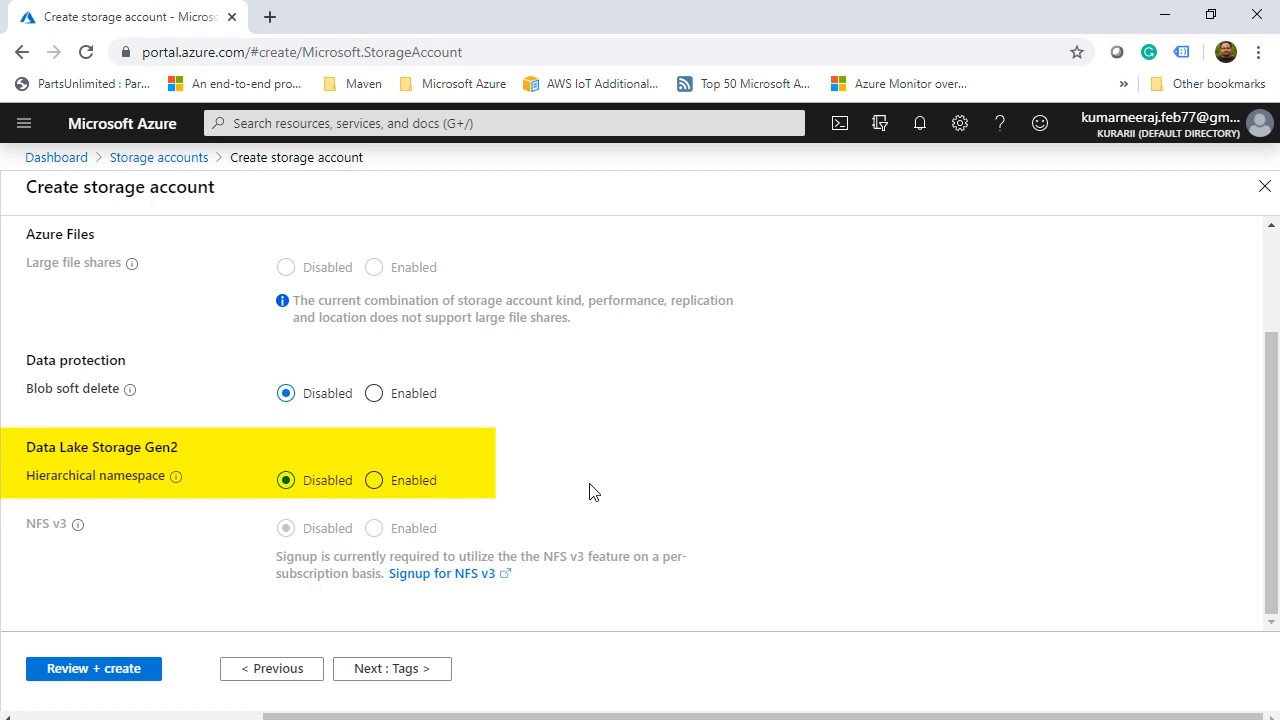
scroll(590, 490, "up", 5)
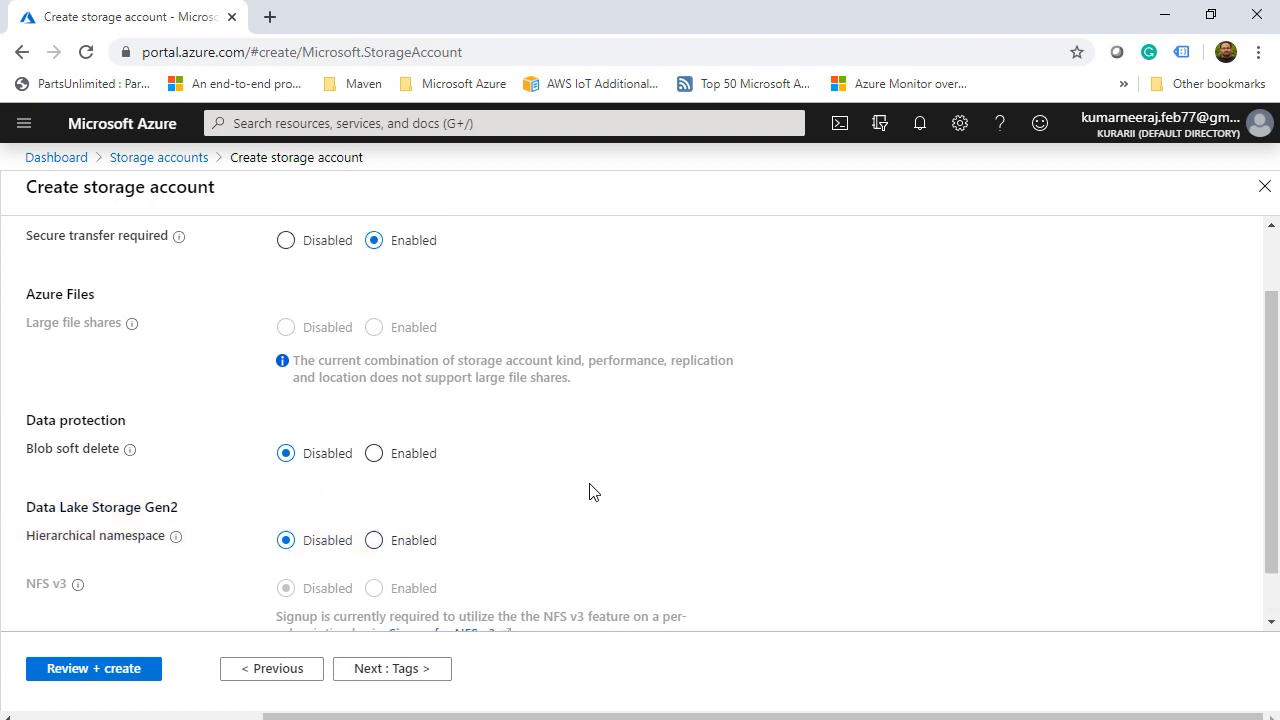
- Validate the settings again and create the atcsldemostorage storage account
left_click(52, 255)
scroll(155, 556, "down", 3)
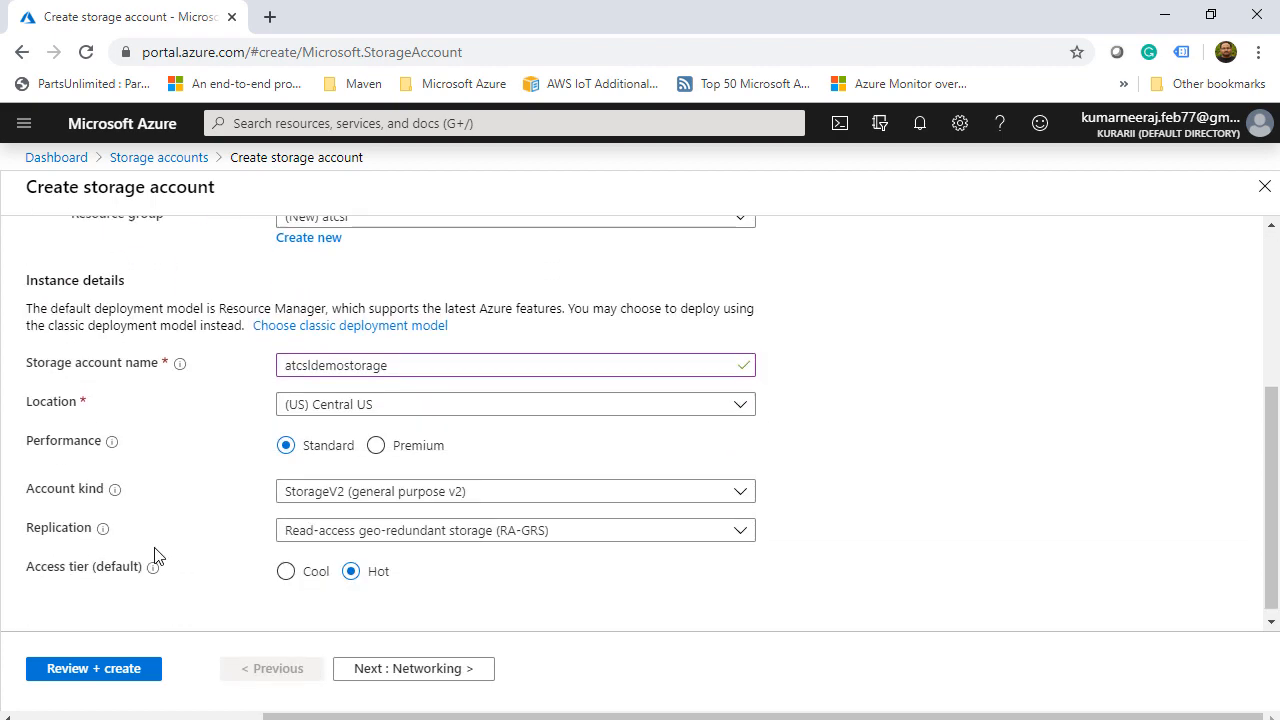
left_click(94, 668)
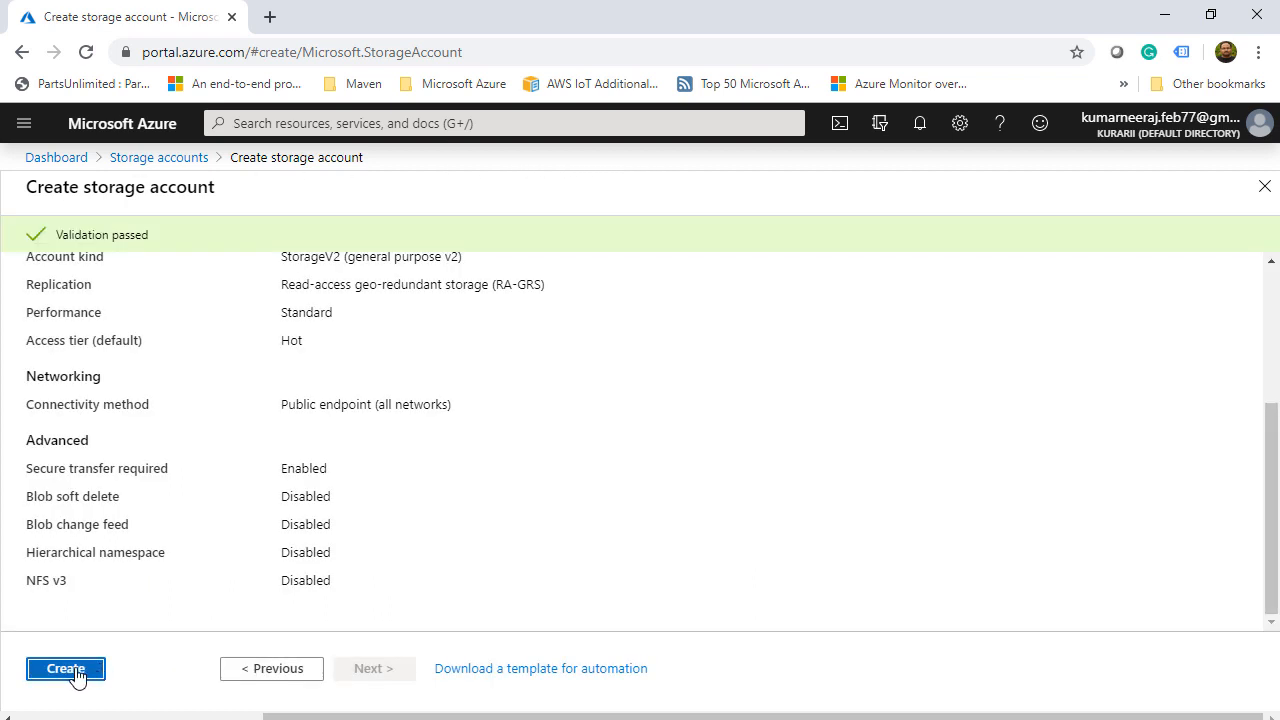
left_click(76, 673)
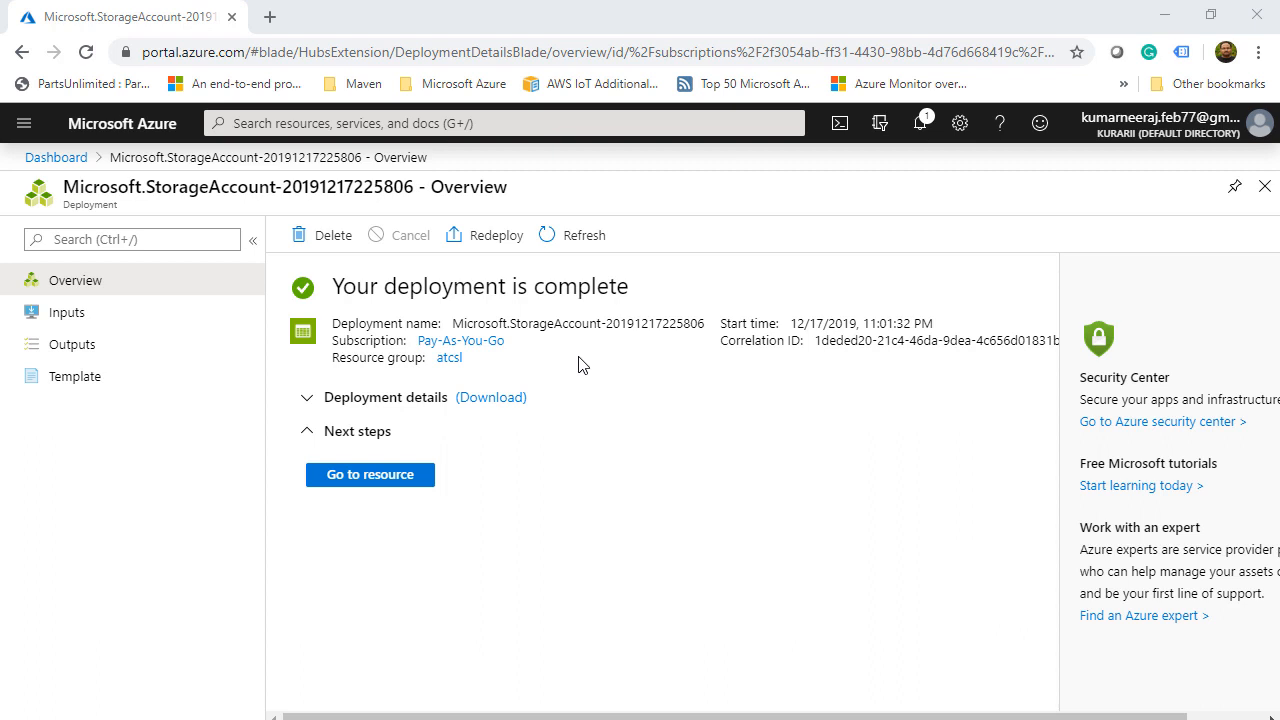
- Go to the newly deployed atcsldemostorage resource from the deployment page
left_click(379, 476)
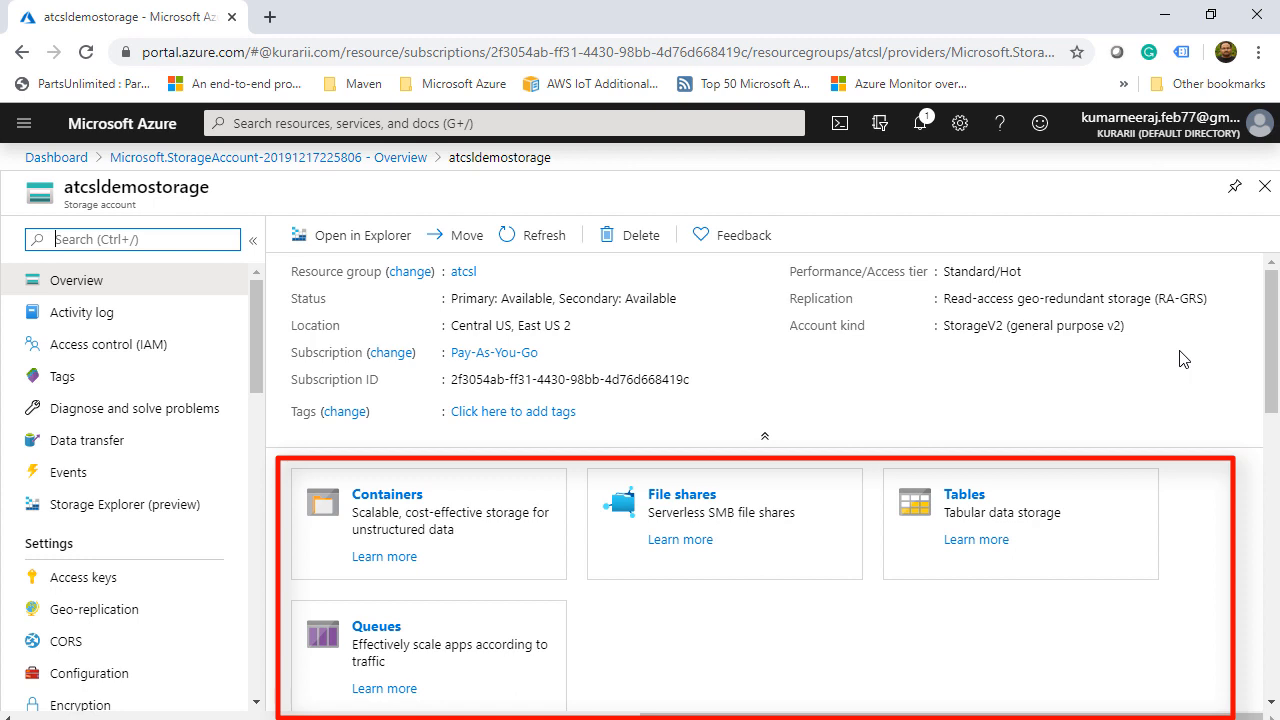
- Add container atcslblobcontainer with Private (no anonymous access) public access level
left_click(483, 524)
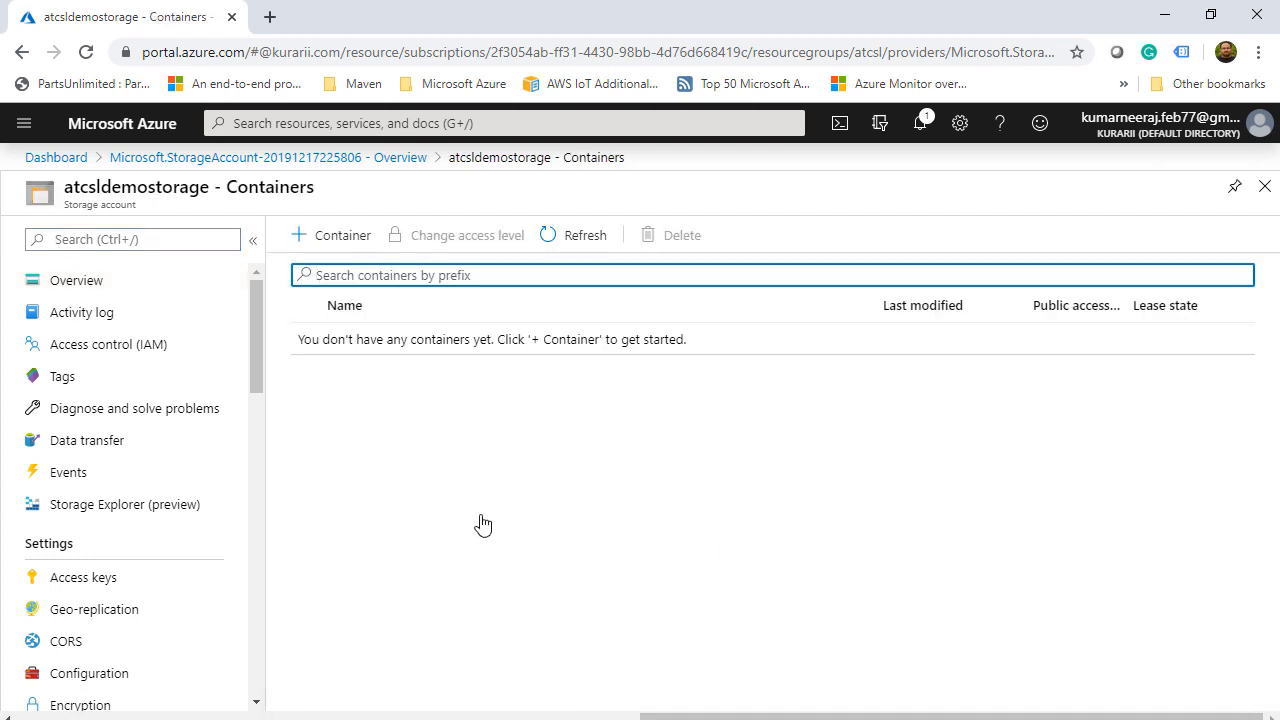
left_click(346, 247)
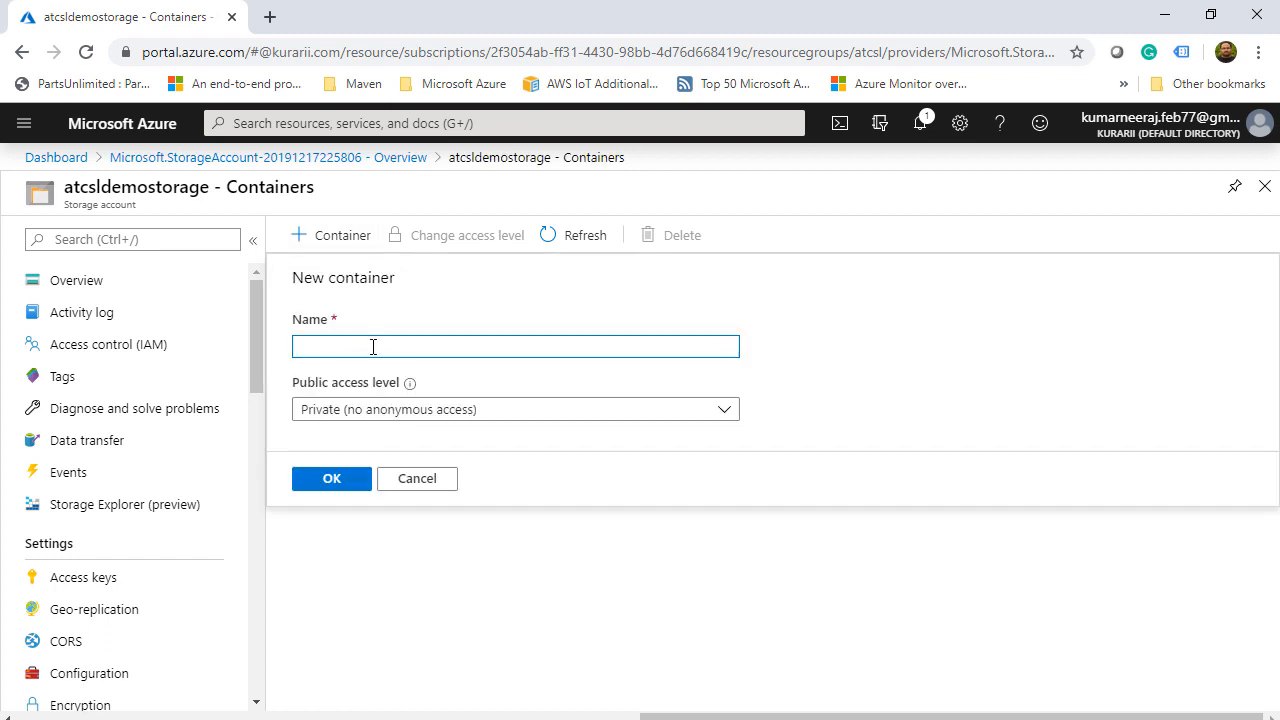
type("atcslblobcontainer")
left_click(724, 410)
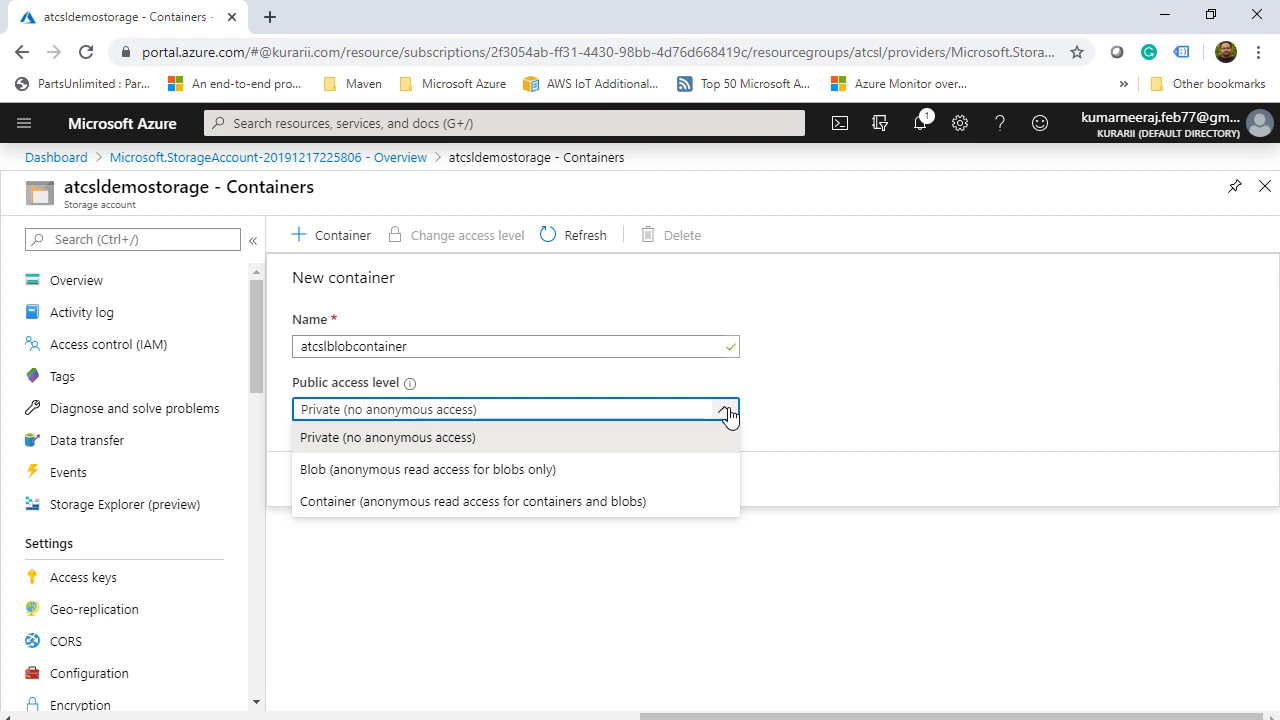
left_click(711, 507)
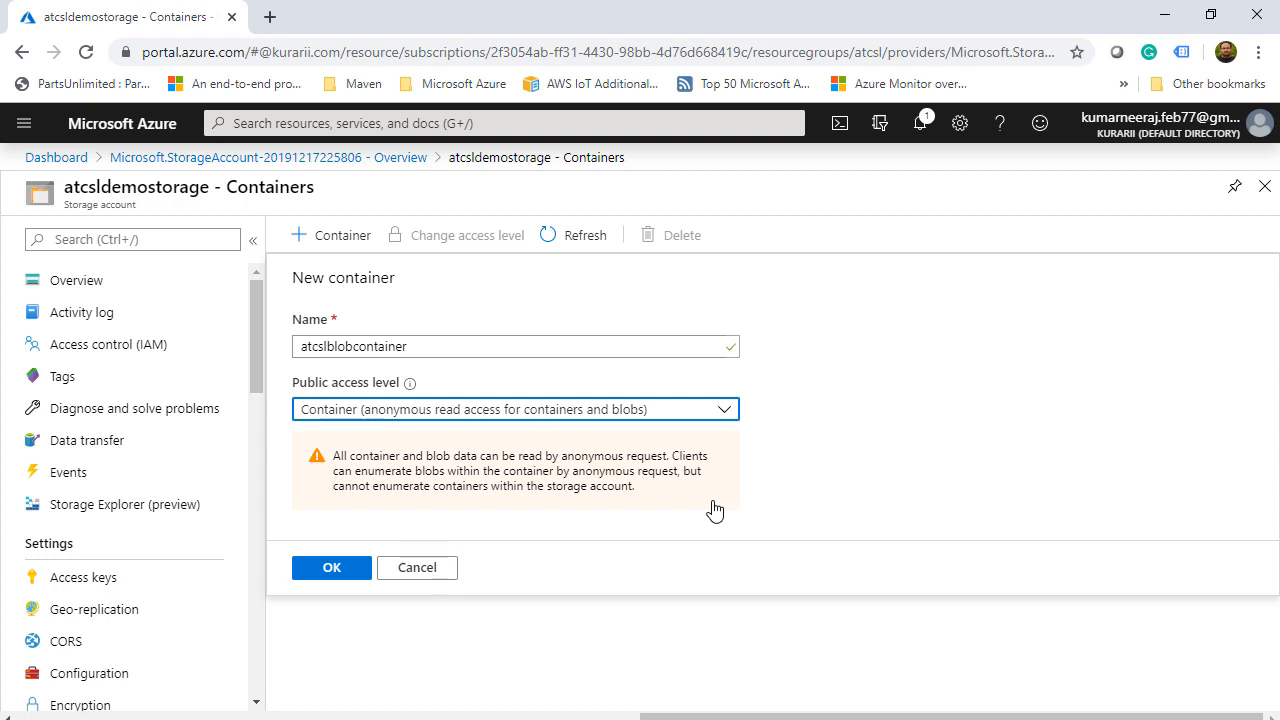
left_click(457, 412)
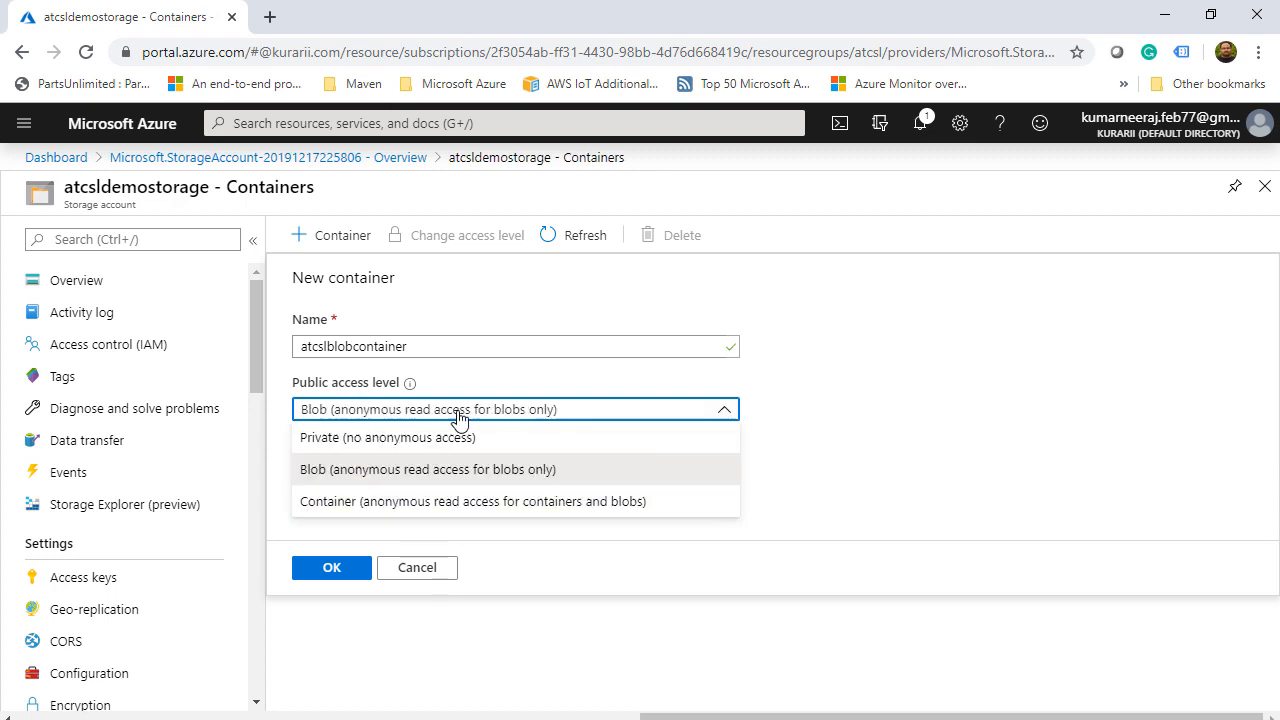
left_click(457, 440)
left_click(334, 479)
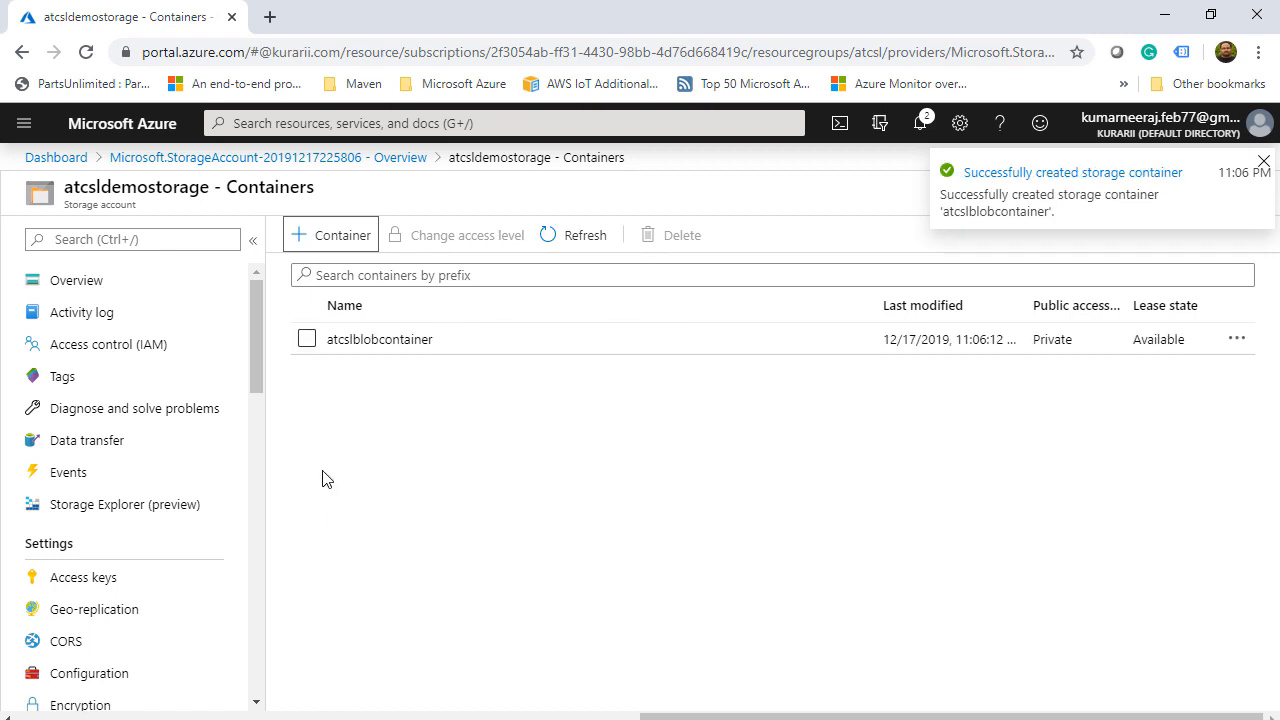
- Look inside atcslblobcontainer and the empty File shares list, then return to Overview
left_click(365, 348)
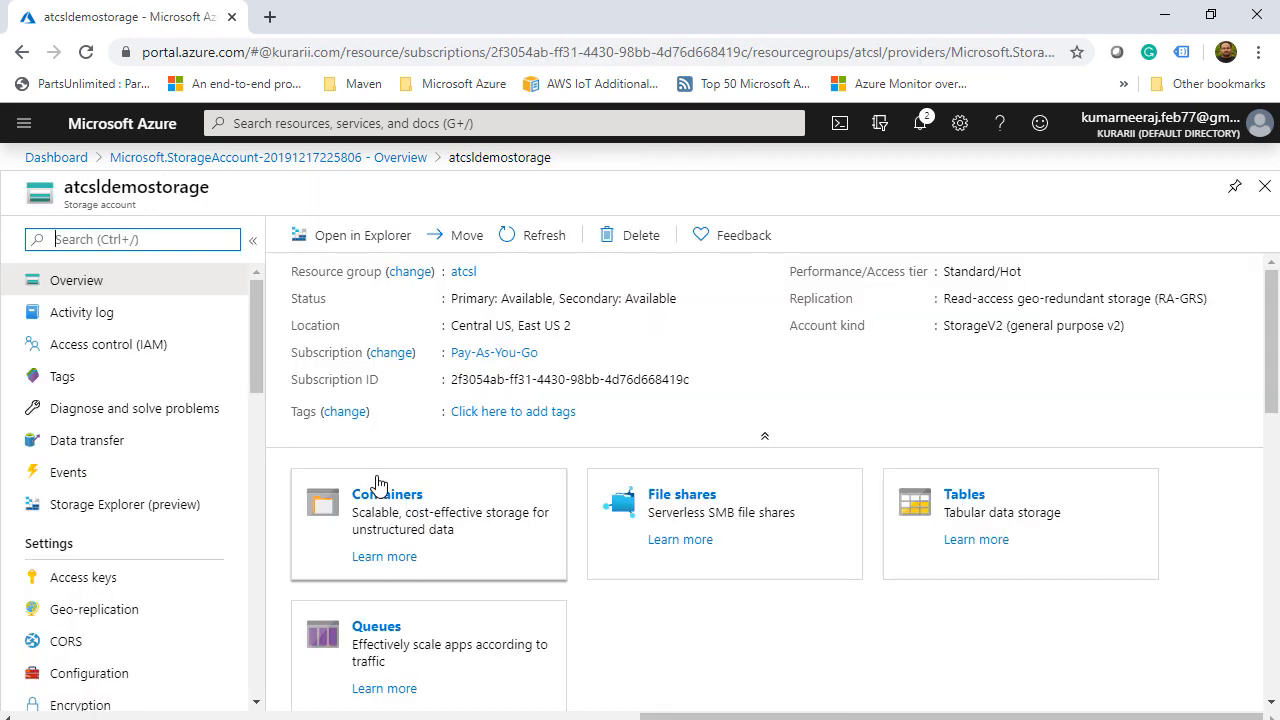
left_click(714, 517)
left_click(353, 245)
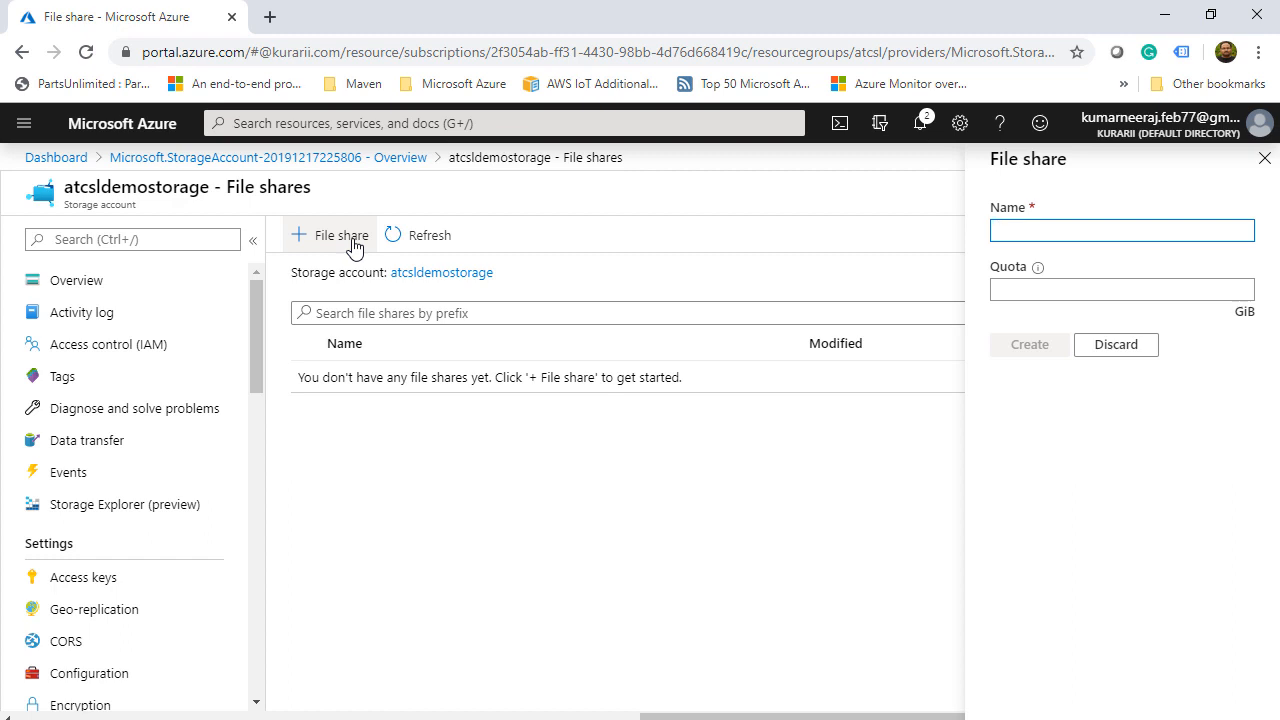
left_click(126, 283)
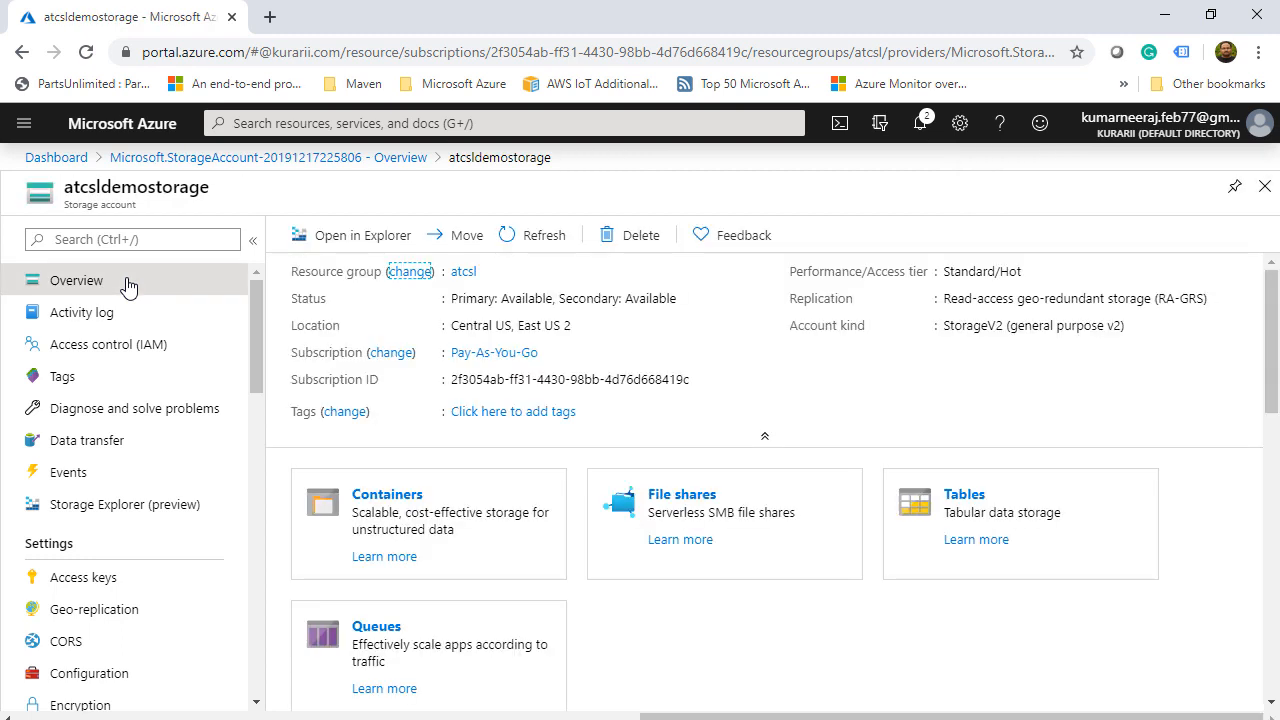
- Check the user's role assignment under Access control (IAM), then go to Events
left_click(122, 354)
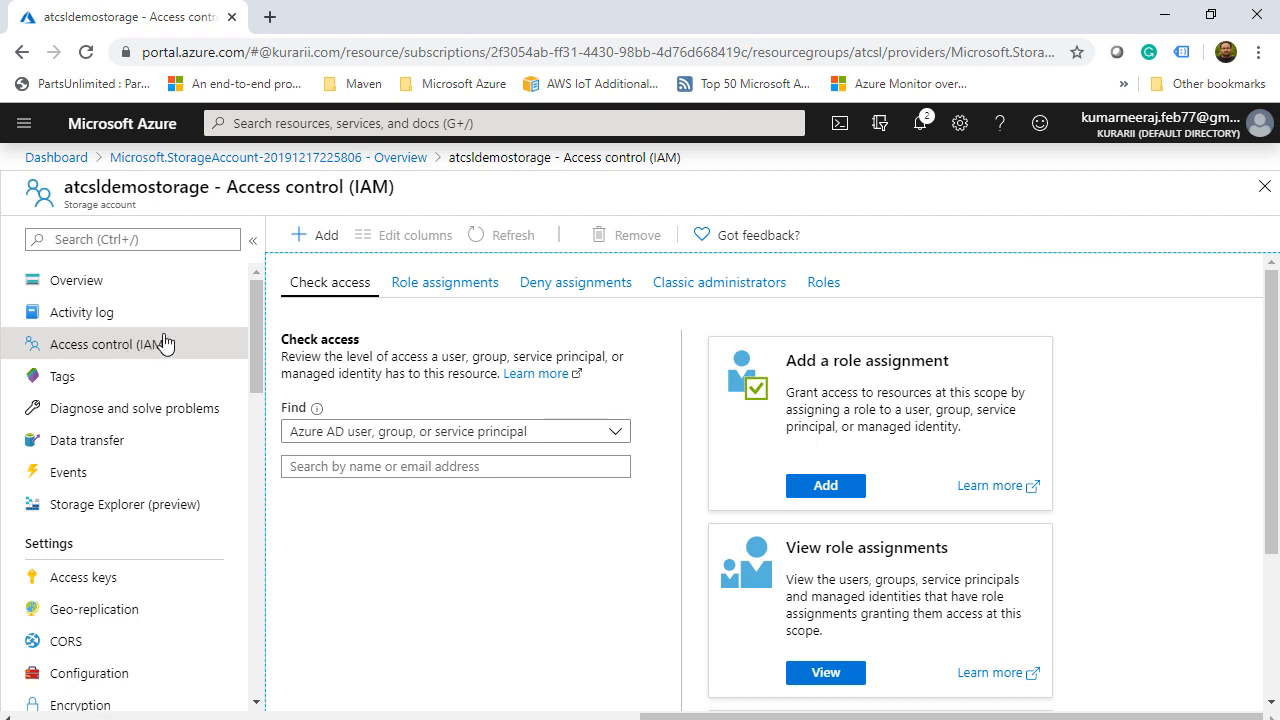
left_click(440, 289)
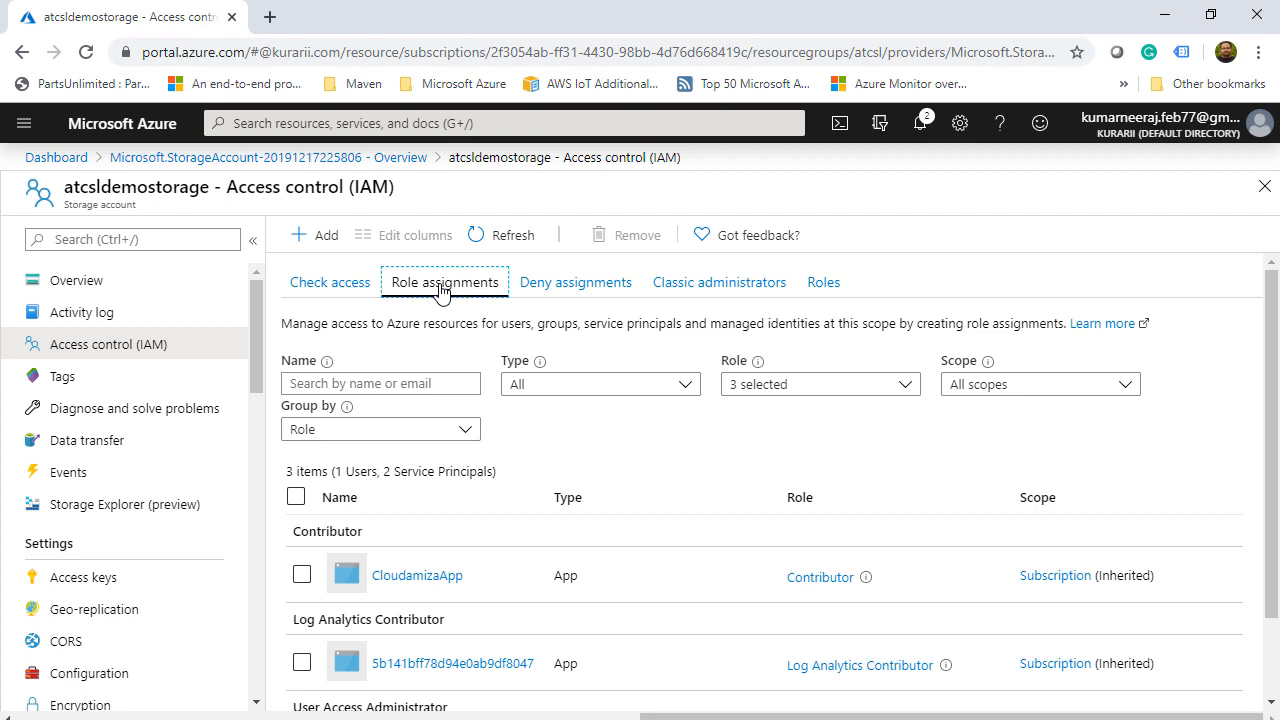
left_click(426, 384)
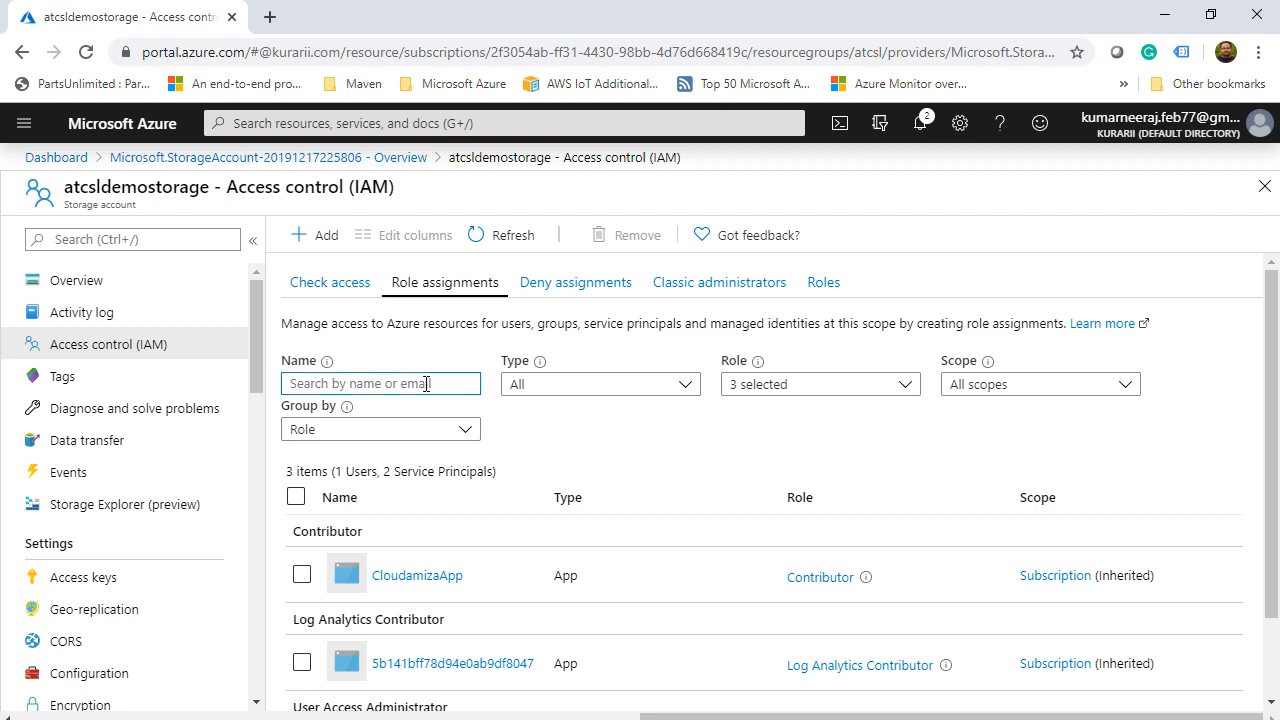
type("neeraj")
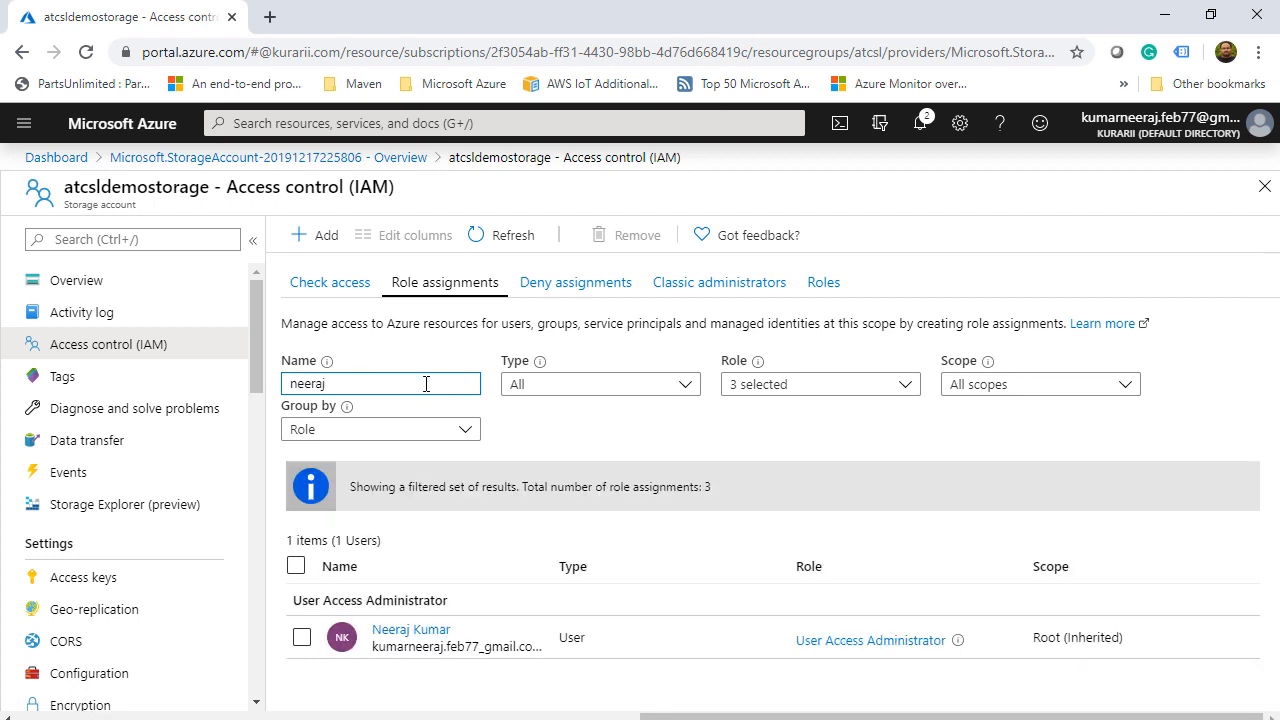
left_click(424, 638)
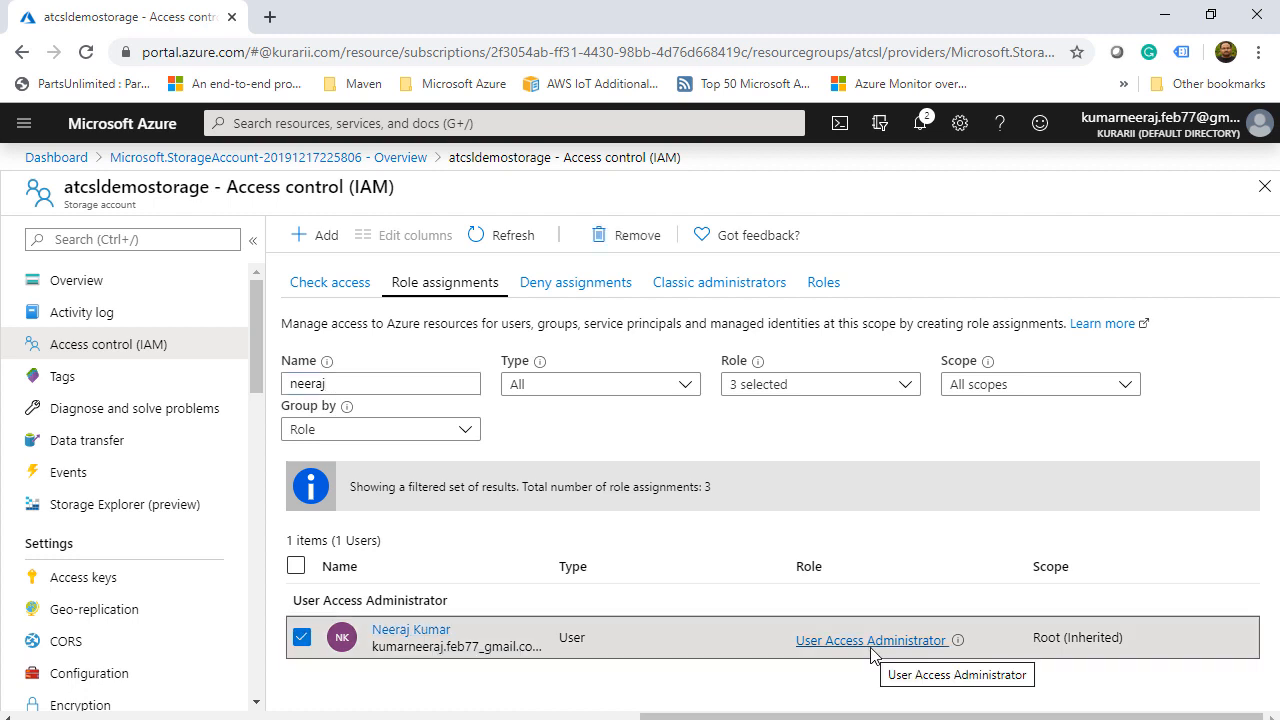
left_click(118, 474)
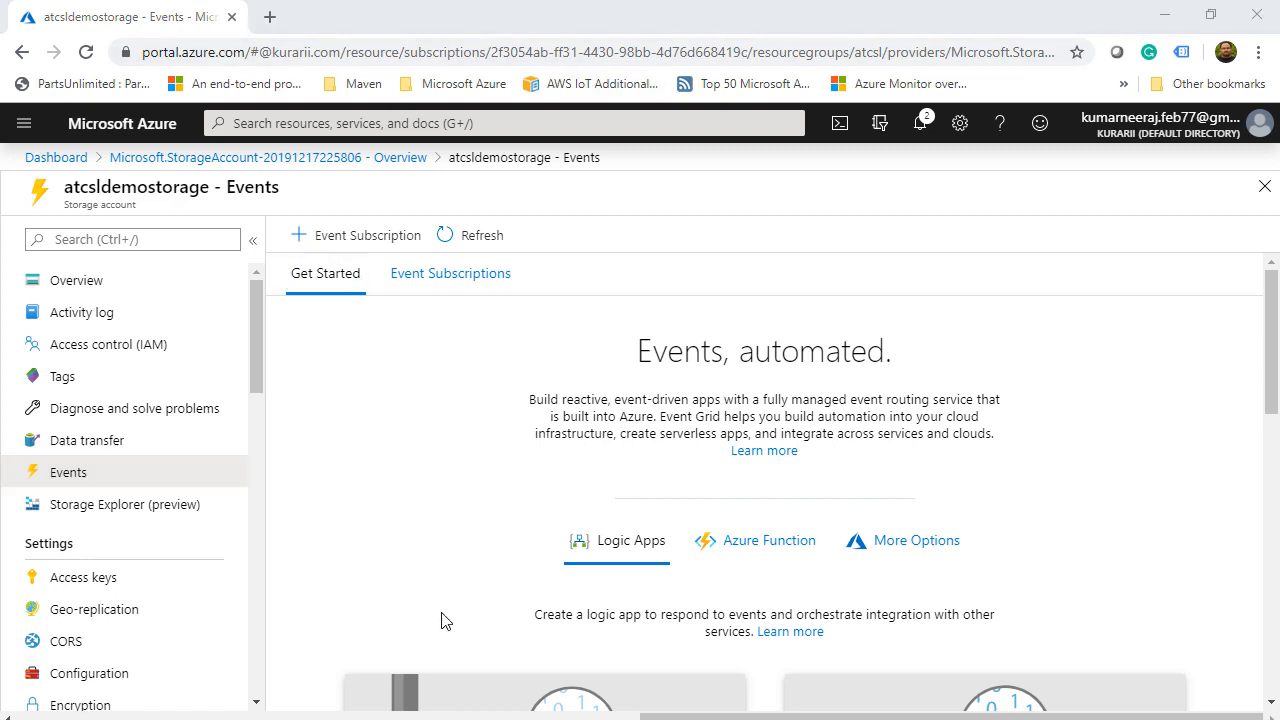
scroll(458, 548, "down", 5)
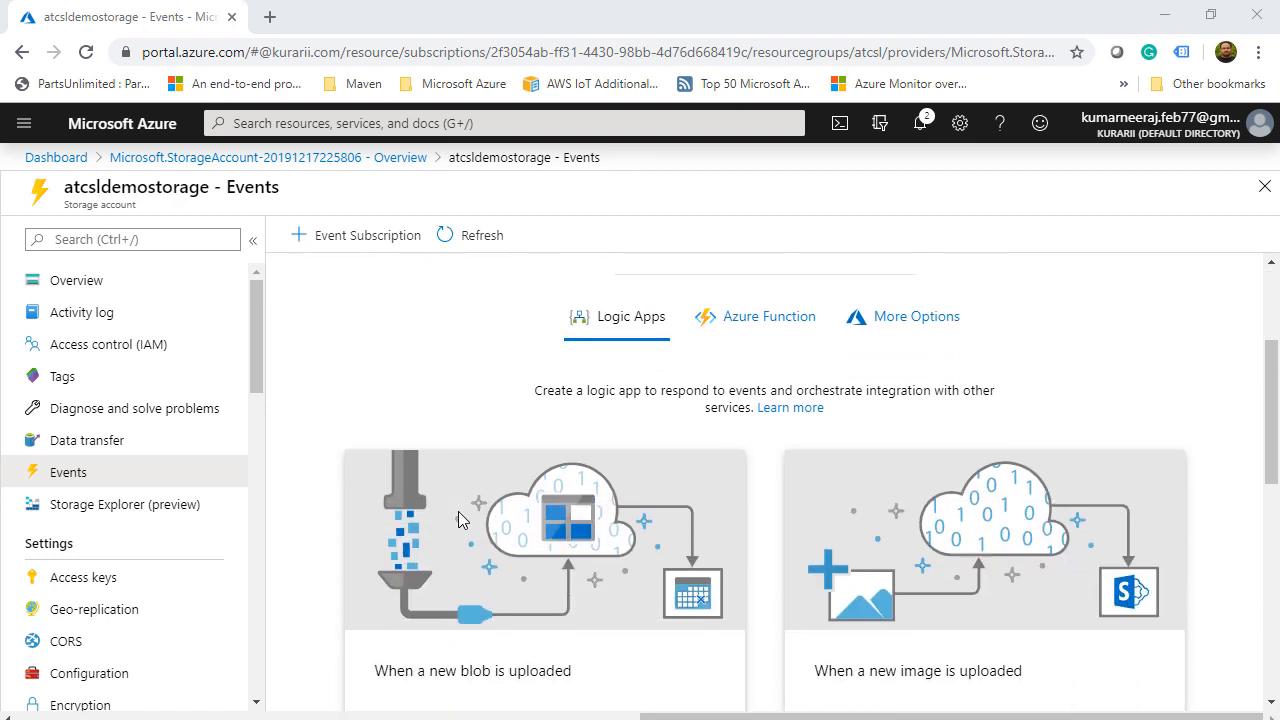
scroll(458, 517, "down", 1)
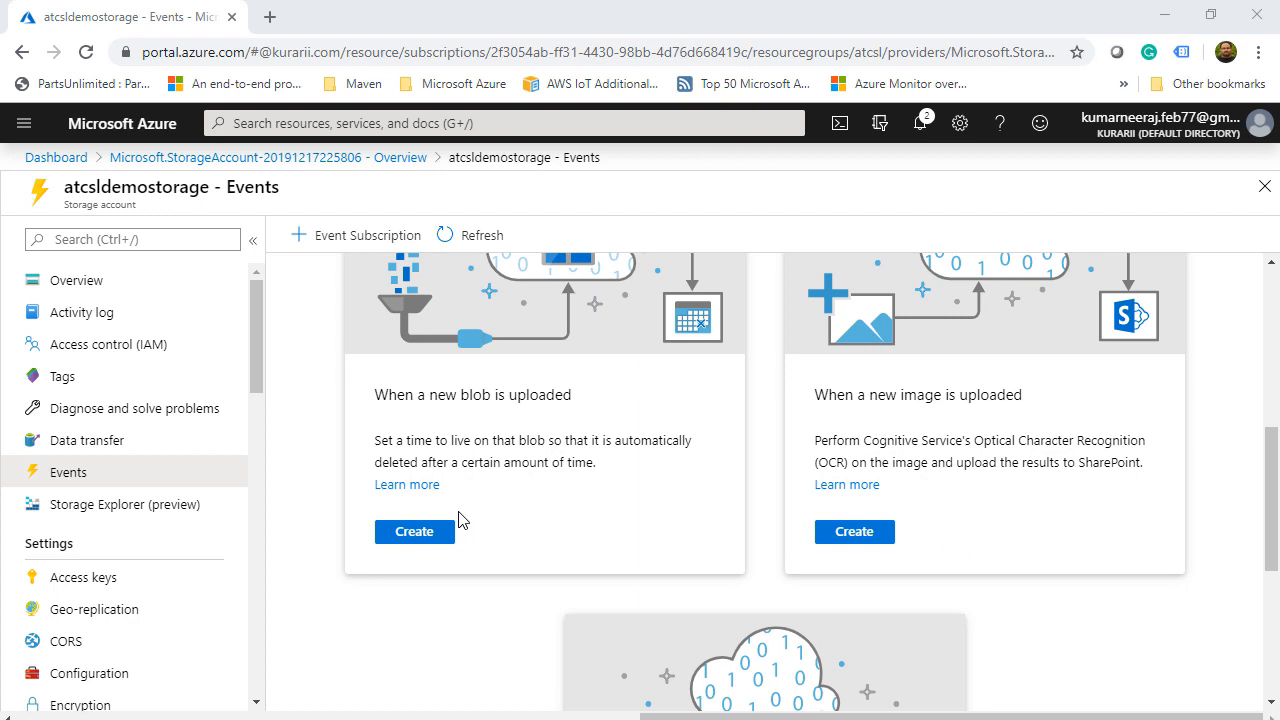
scroll(458, 519, "down", 2)
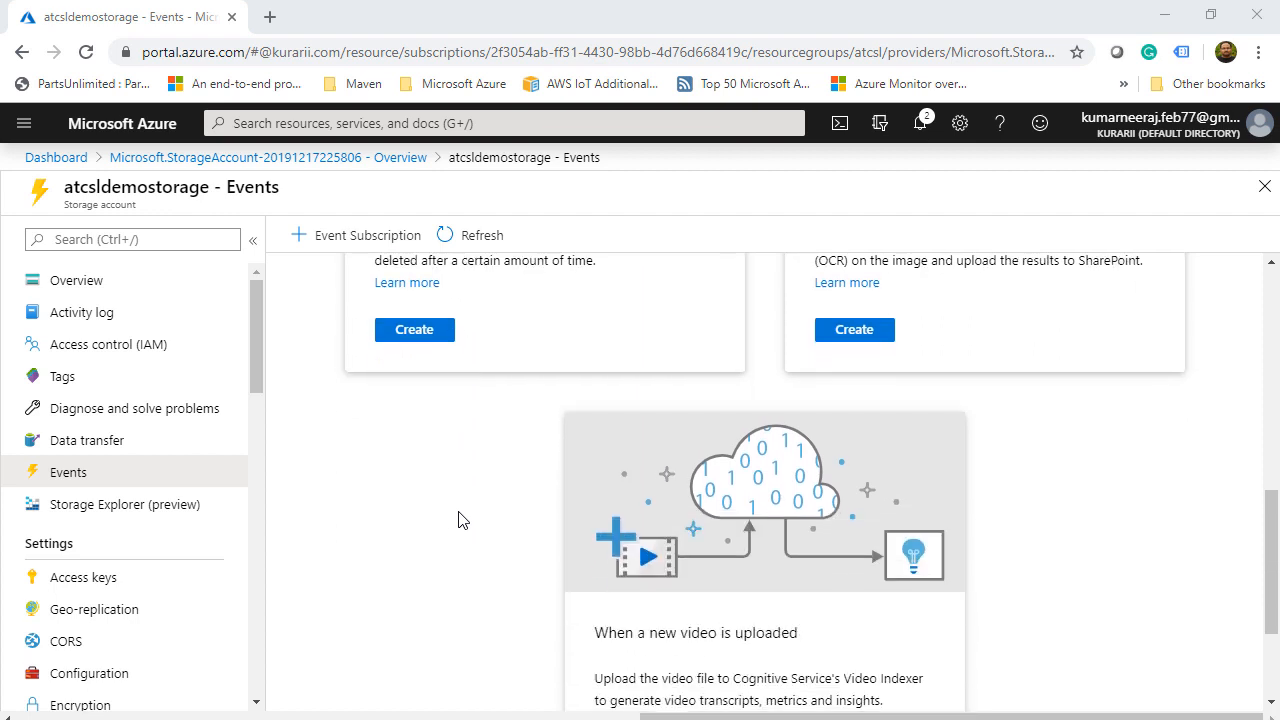
scroll(458, 519, "down", 1)
scroll(458, 518, "up", 6)
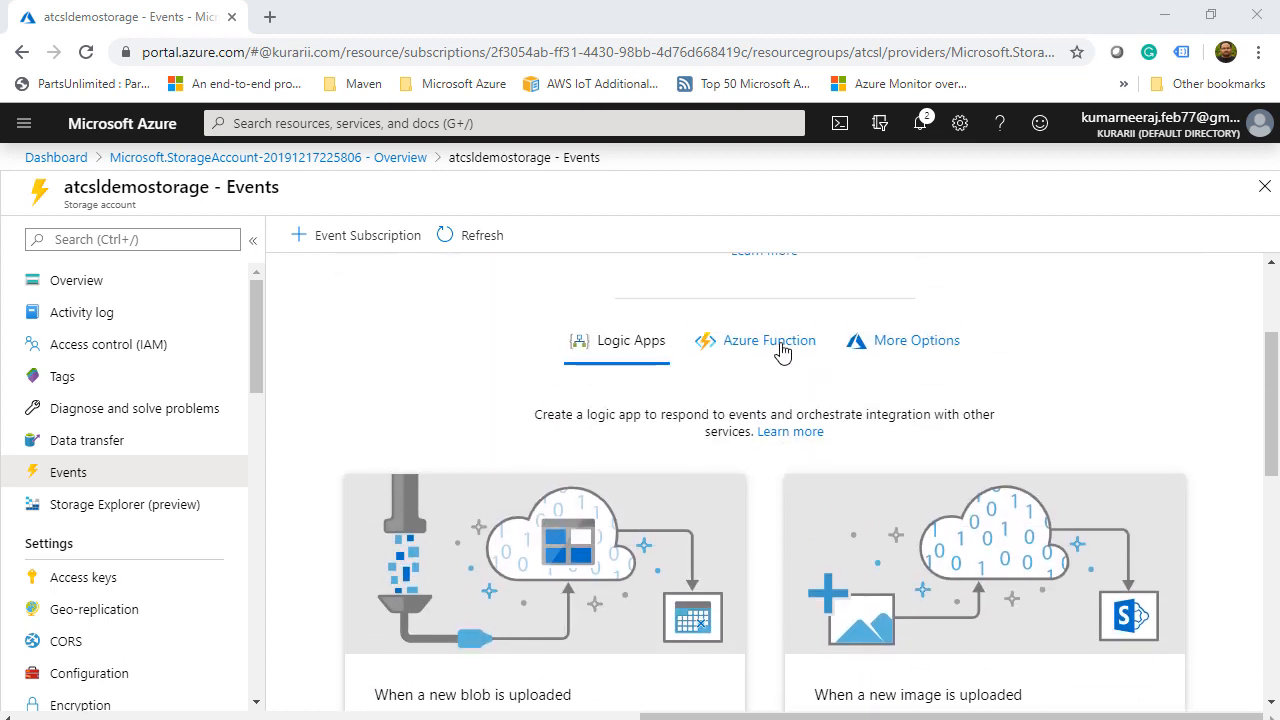
left_click(781, 345)
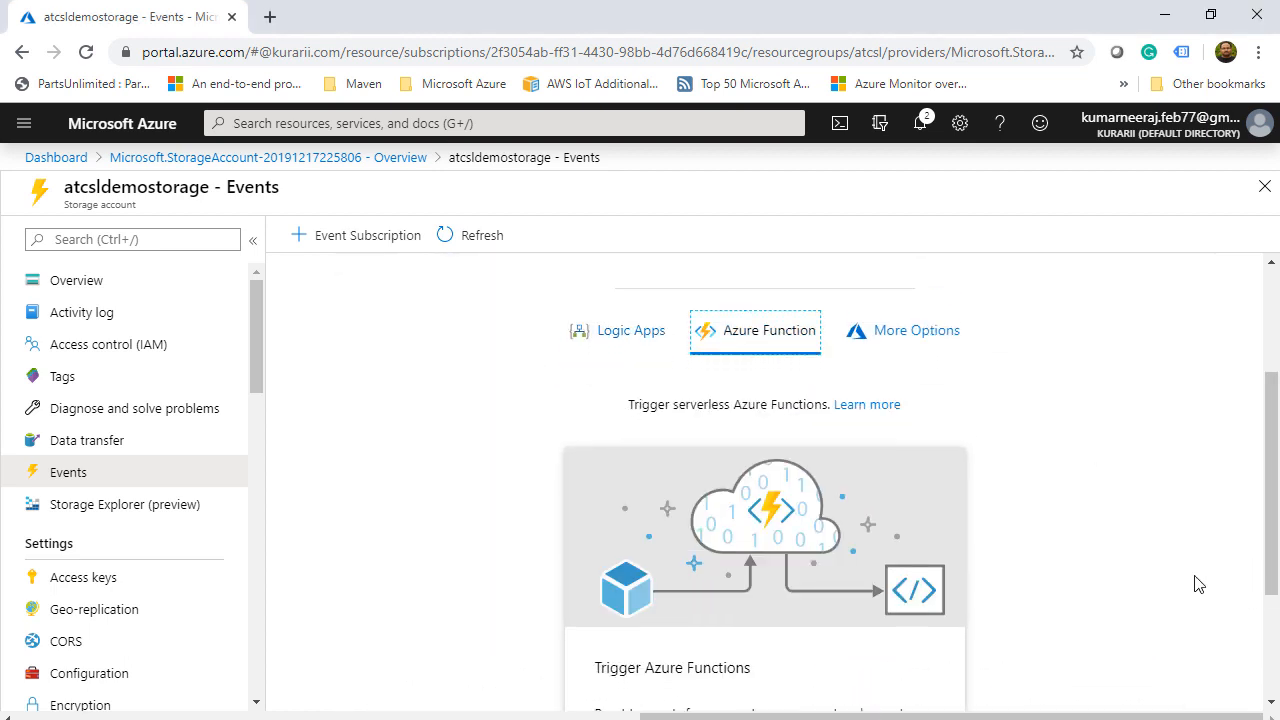
scroll(1198, 584, "down", 2)
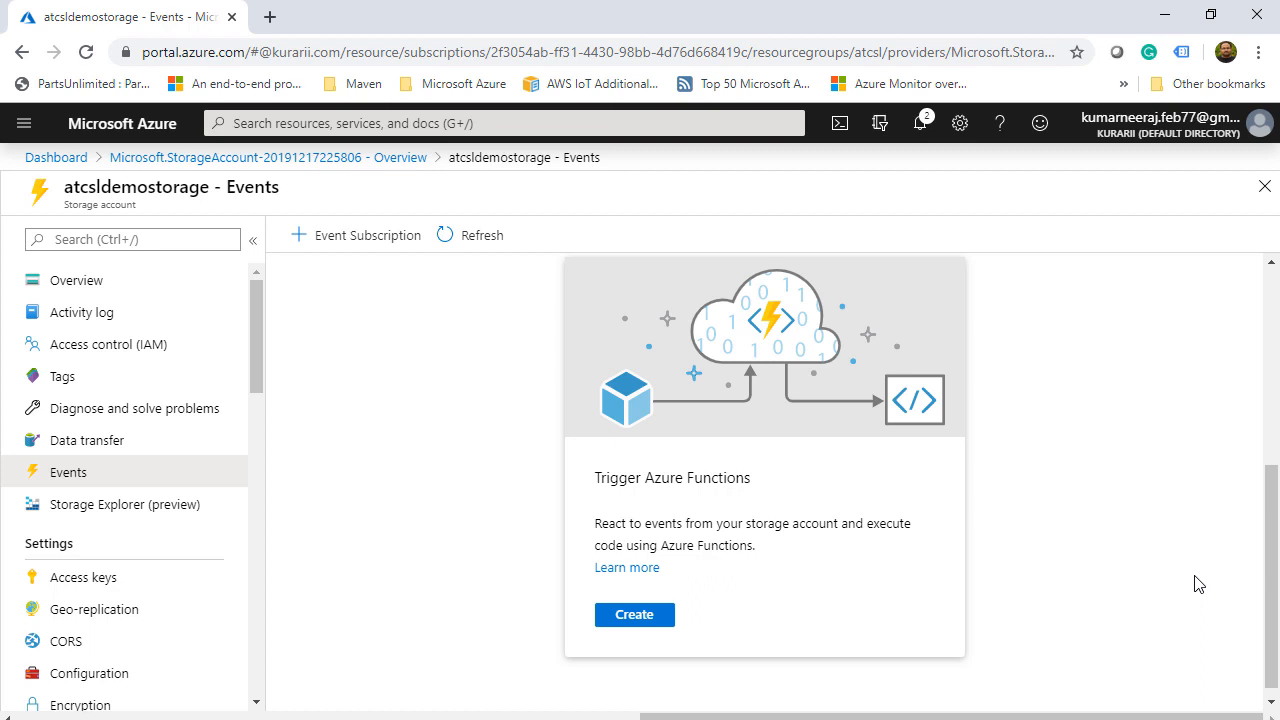
scroll(1198, 584, "up", 3)
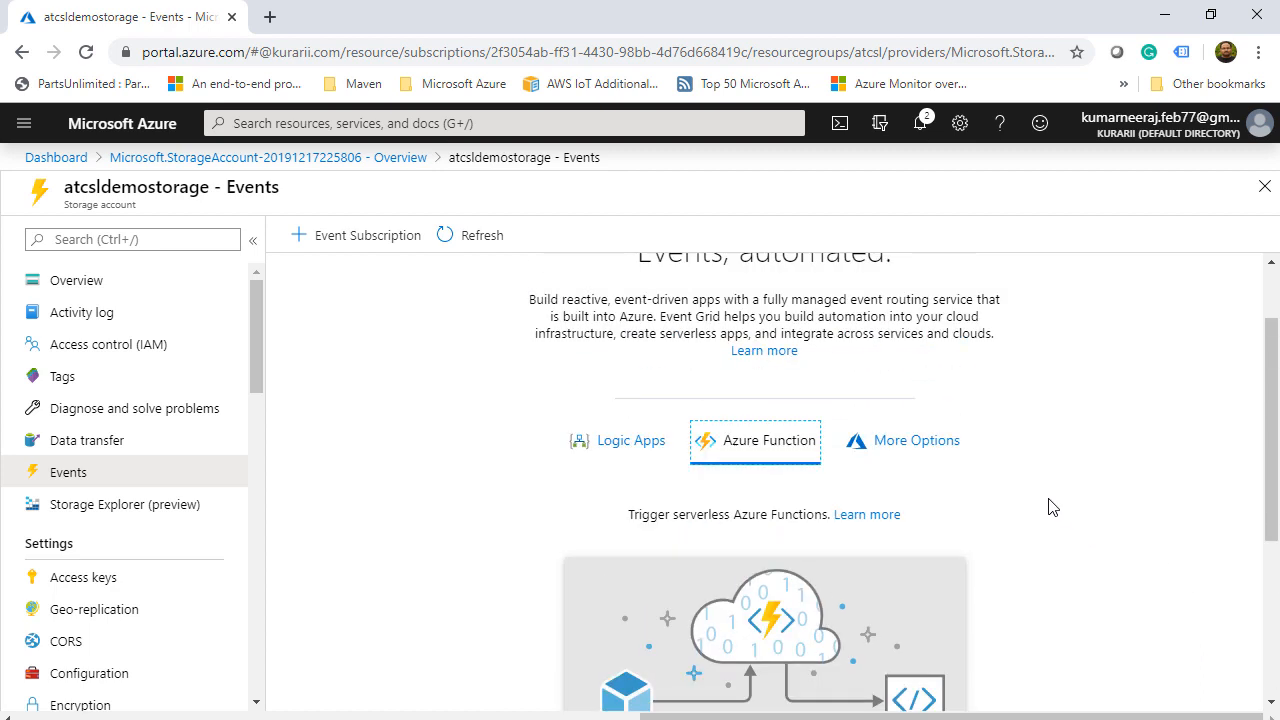
left_click(926, 452)
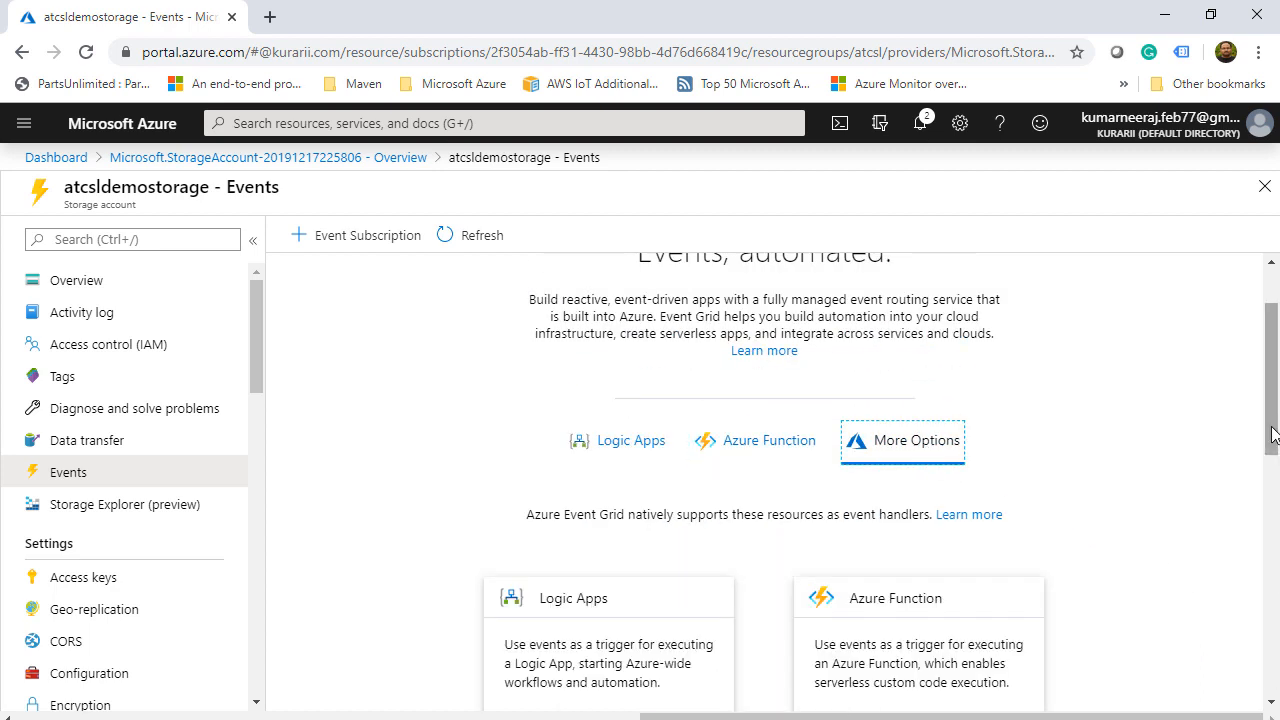
left_click_drag(1274, 417, 1278, 487)
left_click(631, 478)
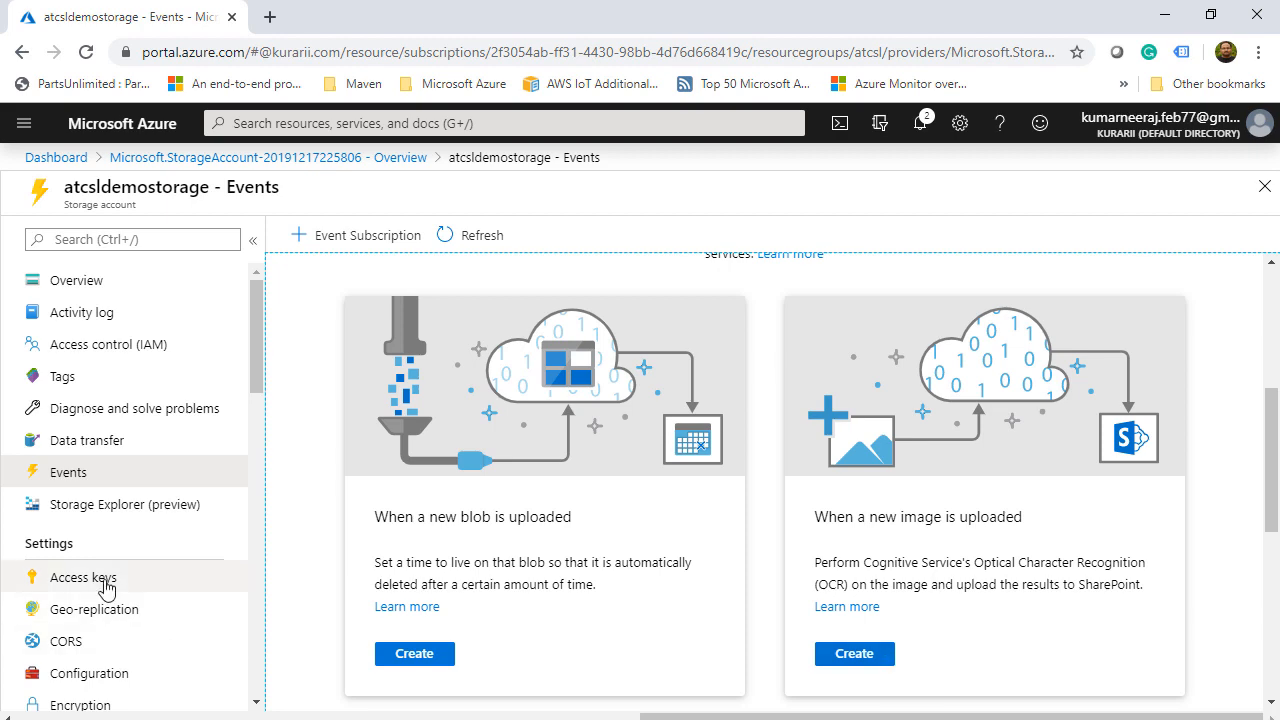
left_click(83, 577)
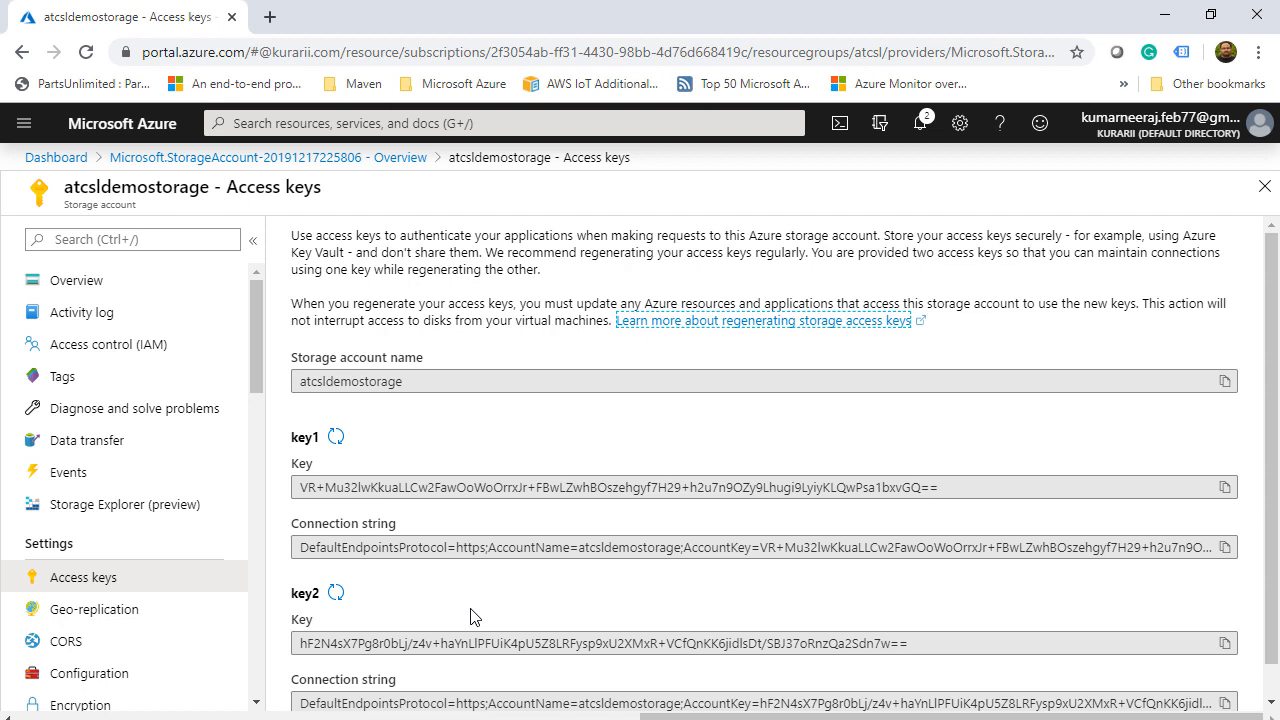
- Scroll through key1, key2 and their connection strings, then go to Geo-replication
scroll(474, 616, "down", 1)
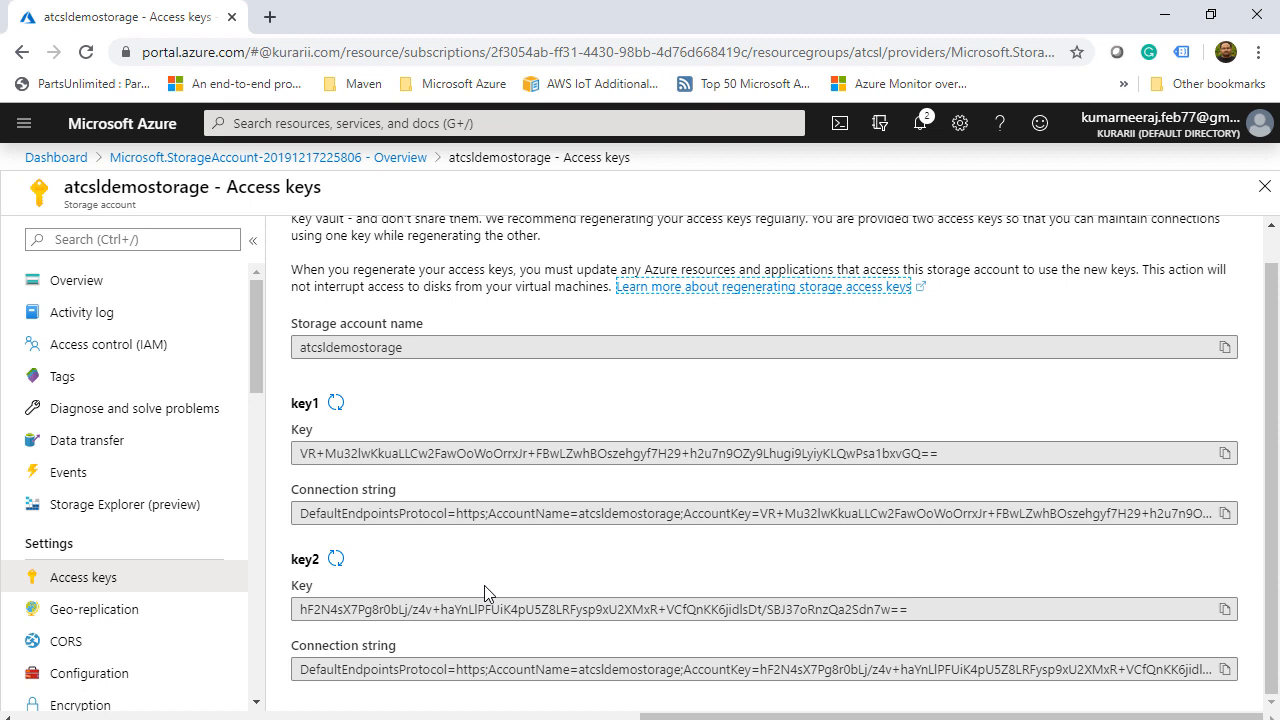
key("alt+Tab")
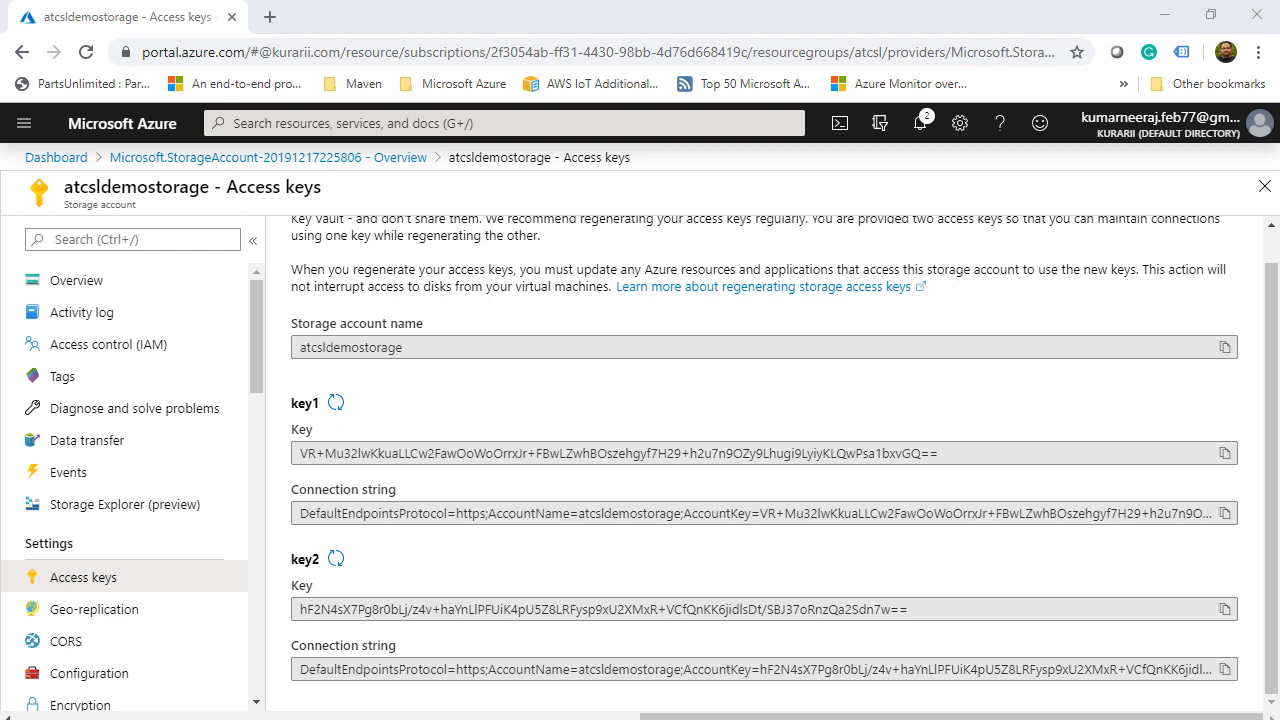
left_click(106, 611)
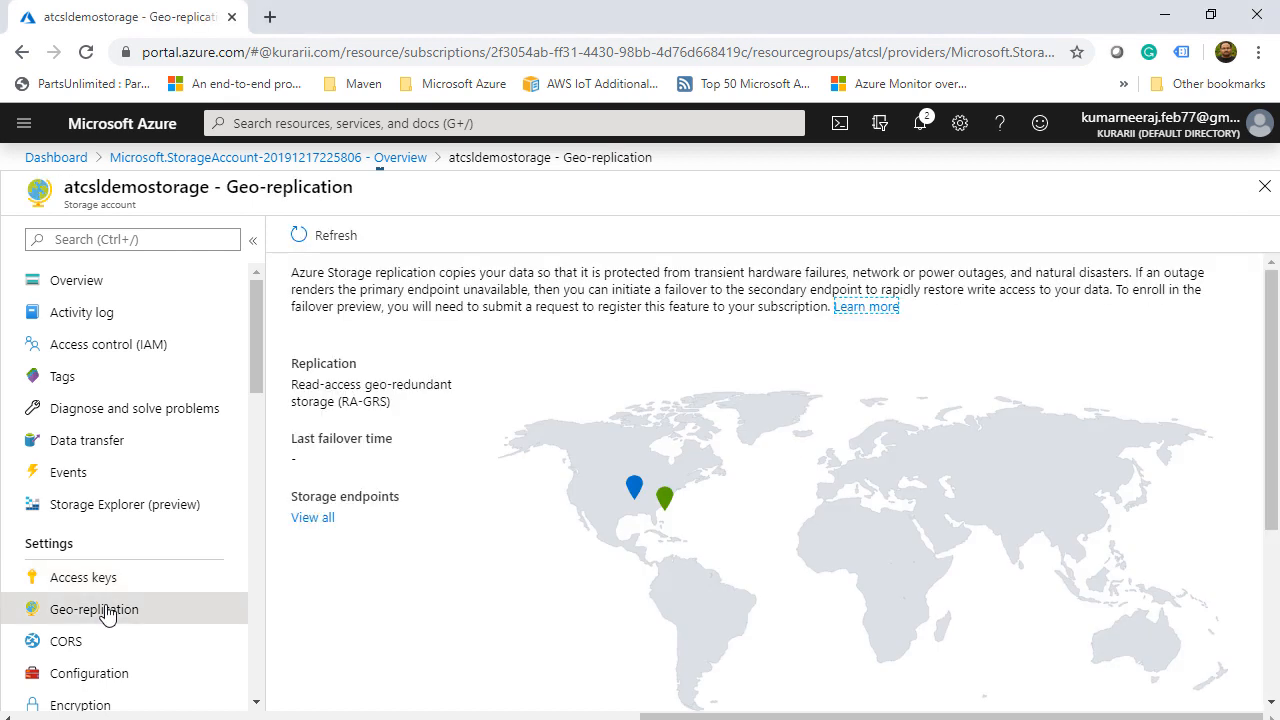
- Check the Central US and East US 2 locations, then list all storage account endpoints
scroll(390, 594, "down", 1)
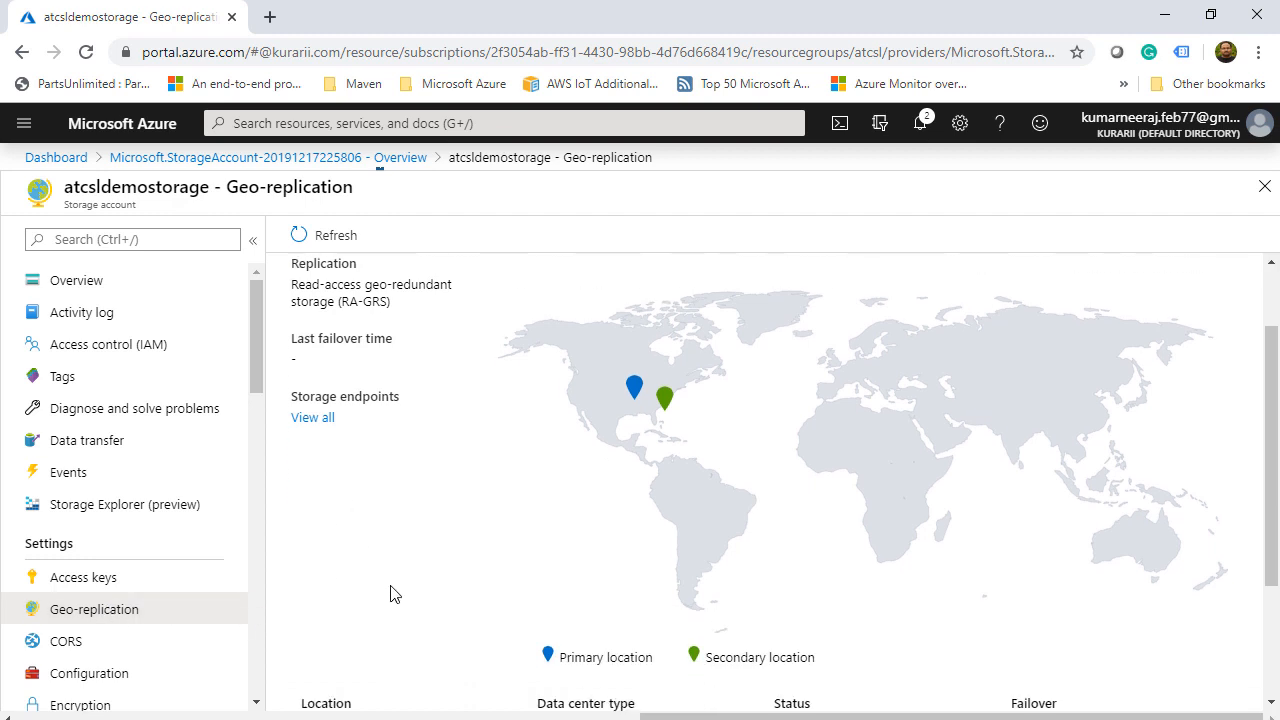
scroll(390, 594, "down", 1)
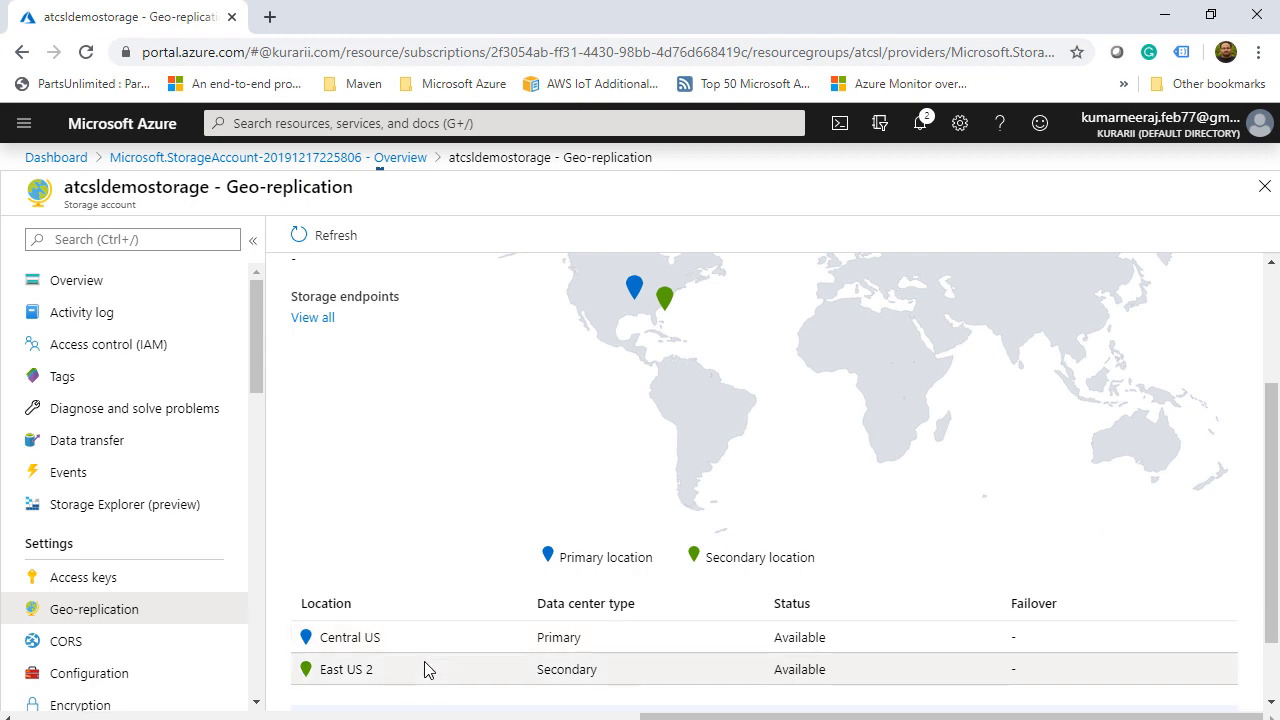
scroll(443, 523, "up", 2)
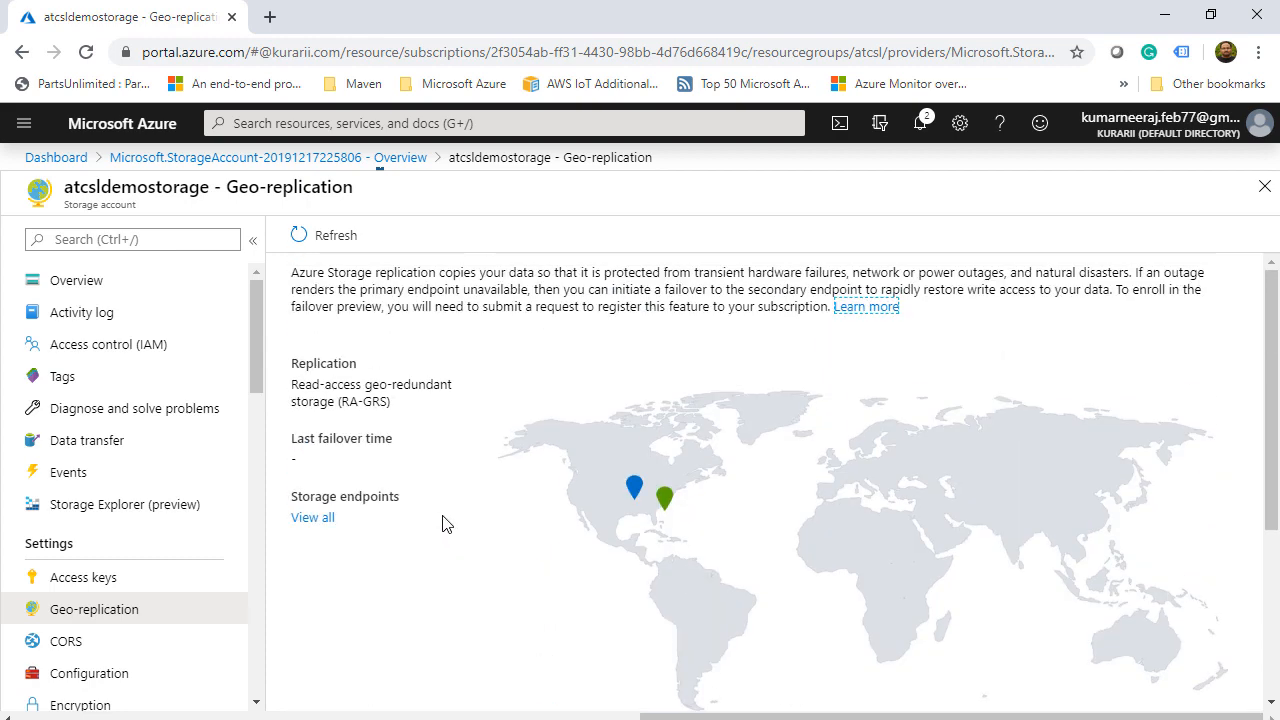
left_click(325, 517)
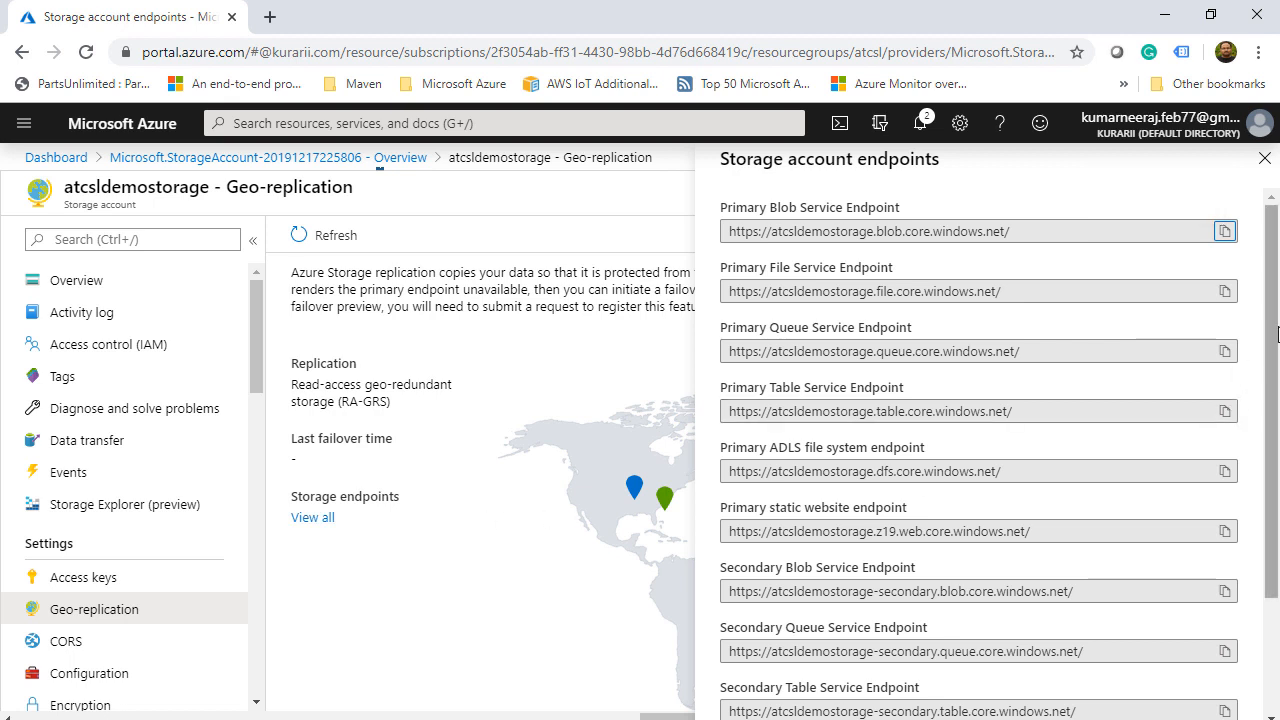
- Read through the atcsldemostorage endpoint URLs, then close the endpoints panel
left_click_drag(1277, 324, 1278, 448)
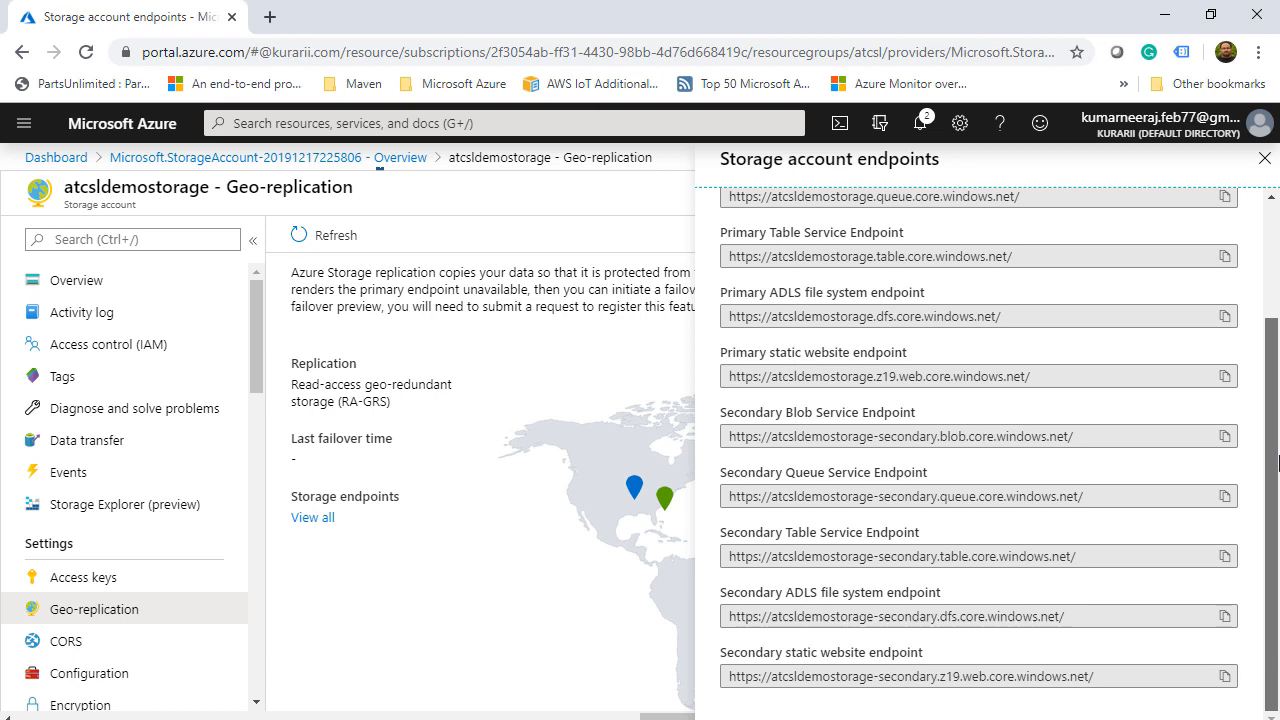
left_click(500, 557)
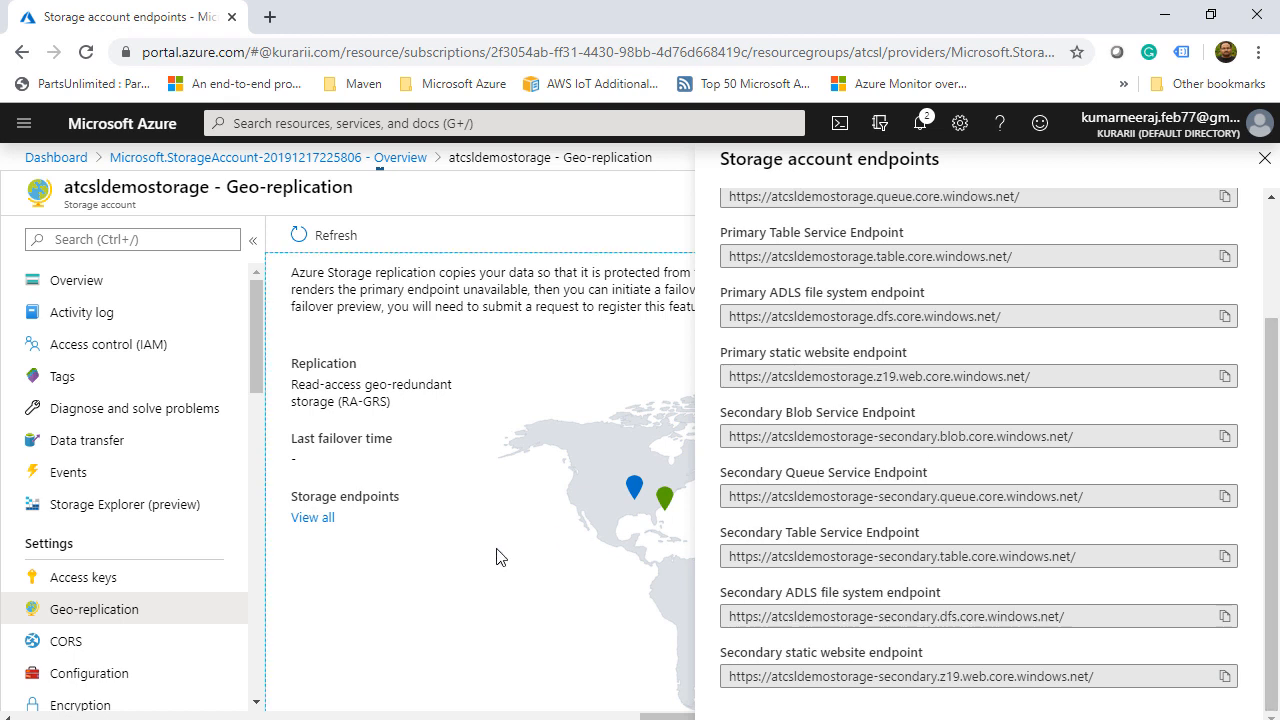
left_click(1265, 158)
scroll(728, 551, "down", 5)
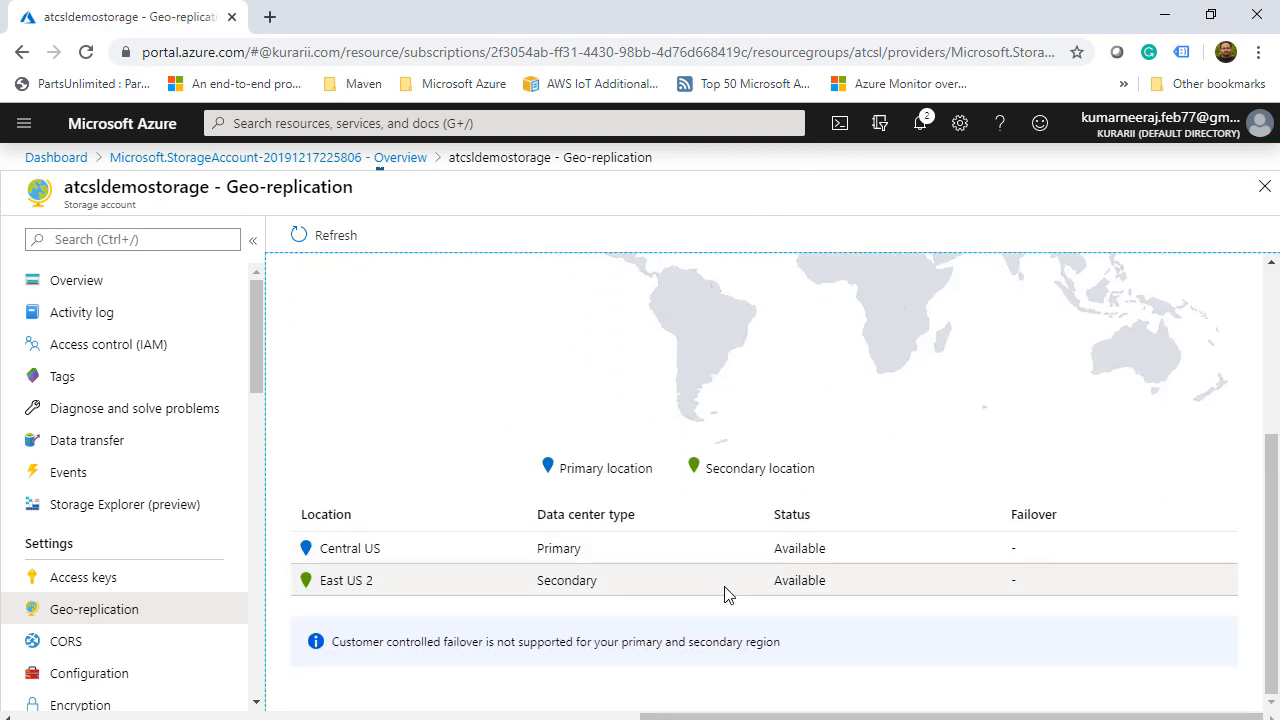
- Select the East US 2 secondary location in the locations table, then go to Configuration
left_click(396, 591)
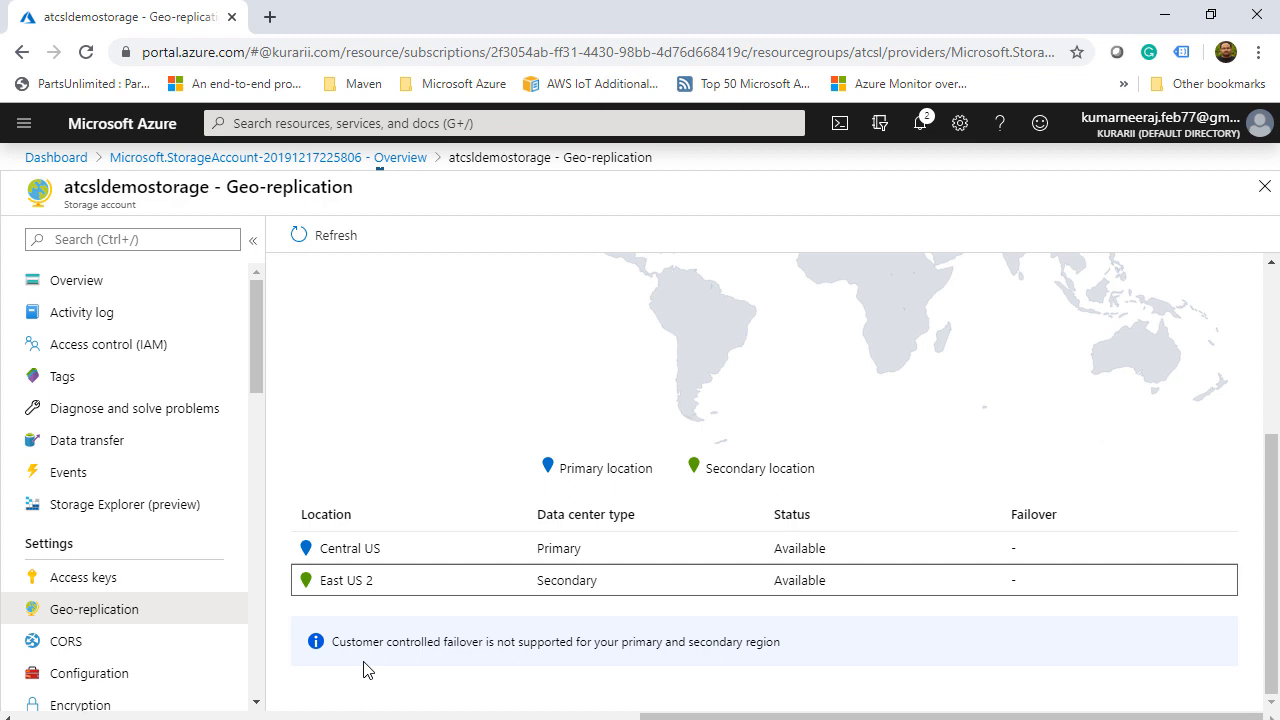
scroll(328, 668, "up", 5)
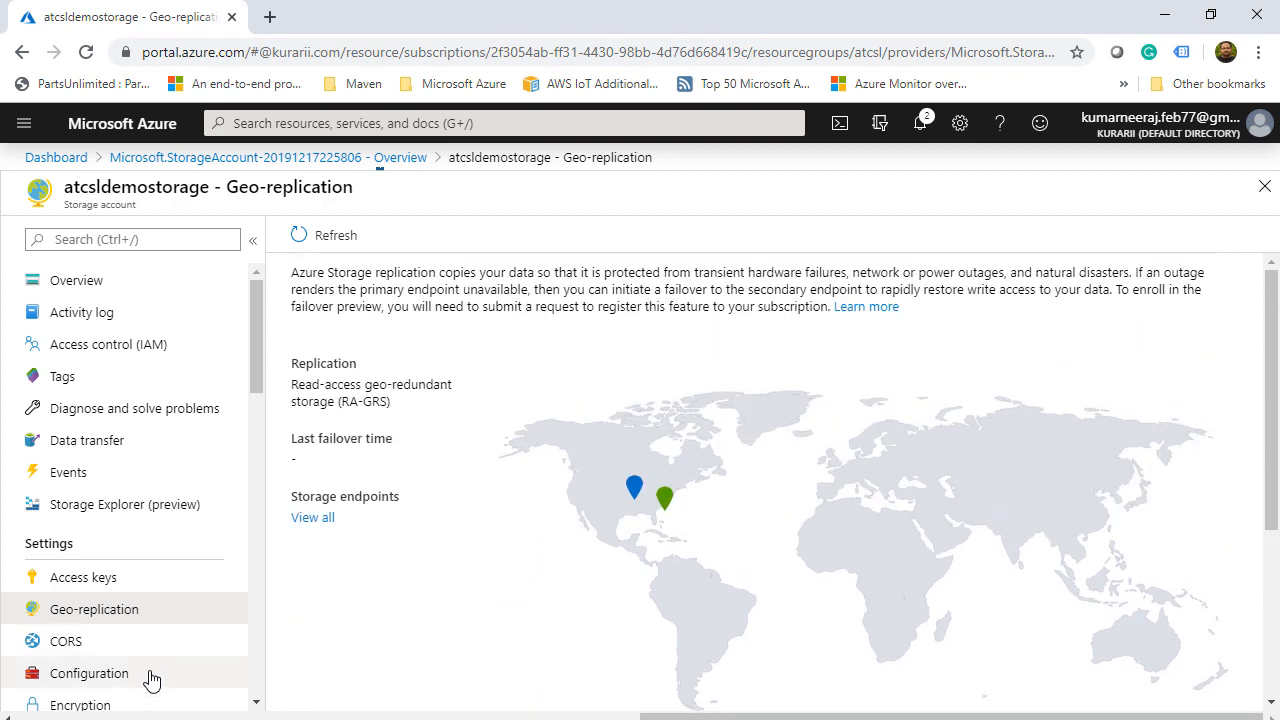
left_click(151, 678)
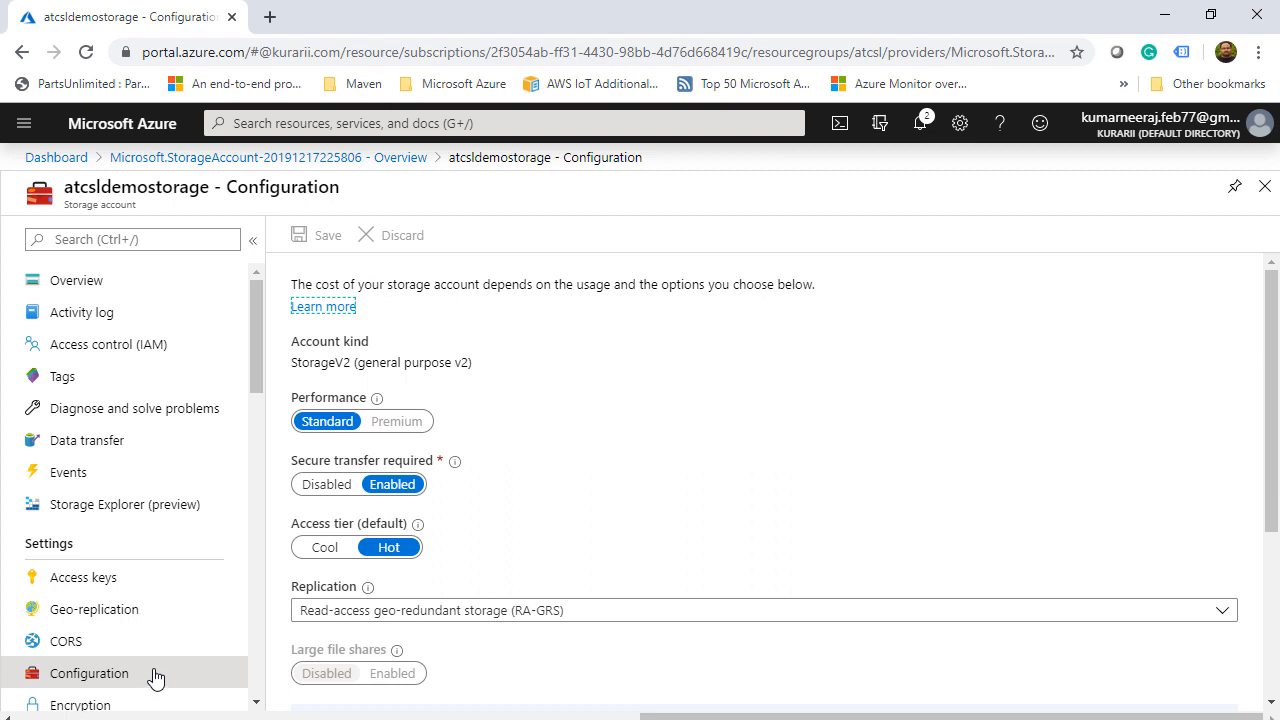
- Switch replication to Locally-redundant storage (LRS), save, and return to Geo-replication
left_click(1274, 489)
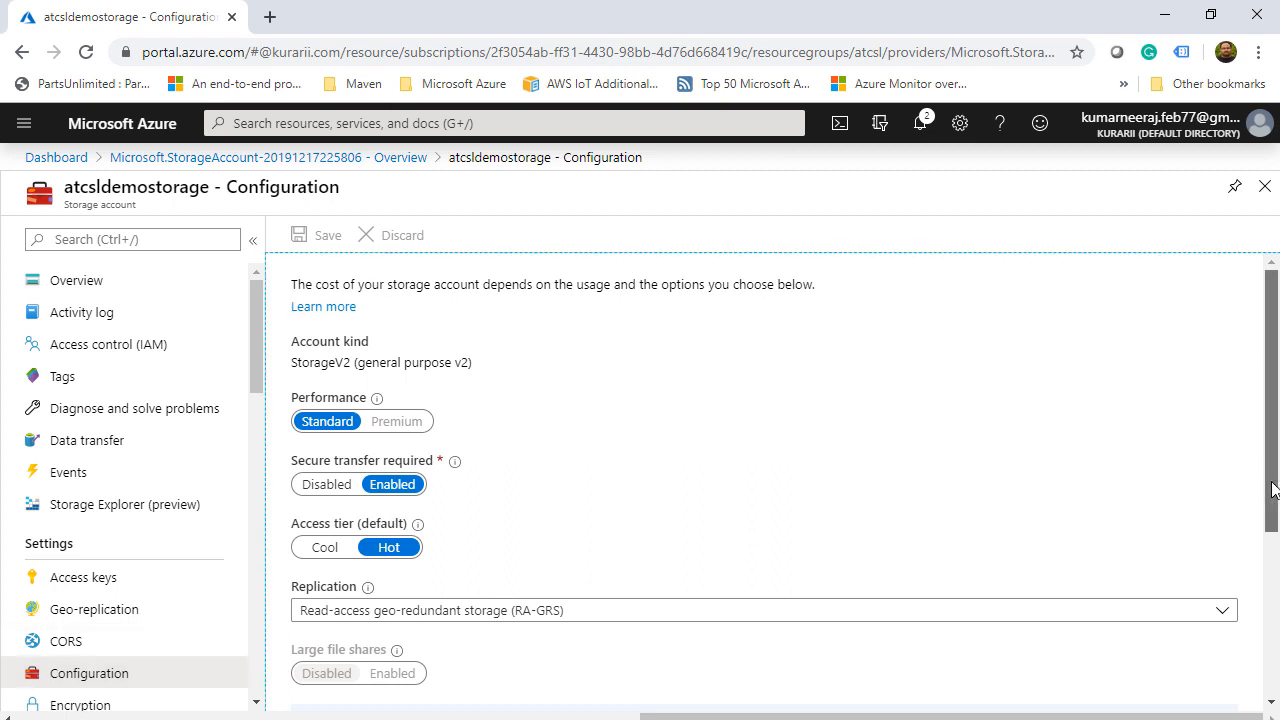
left_click(1222, 612)
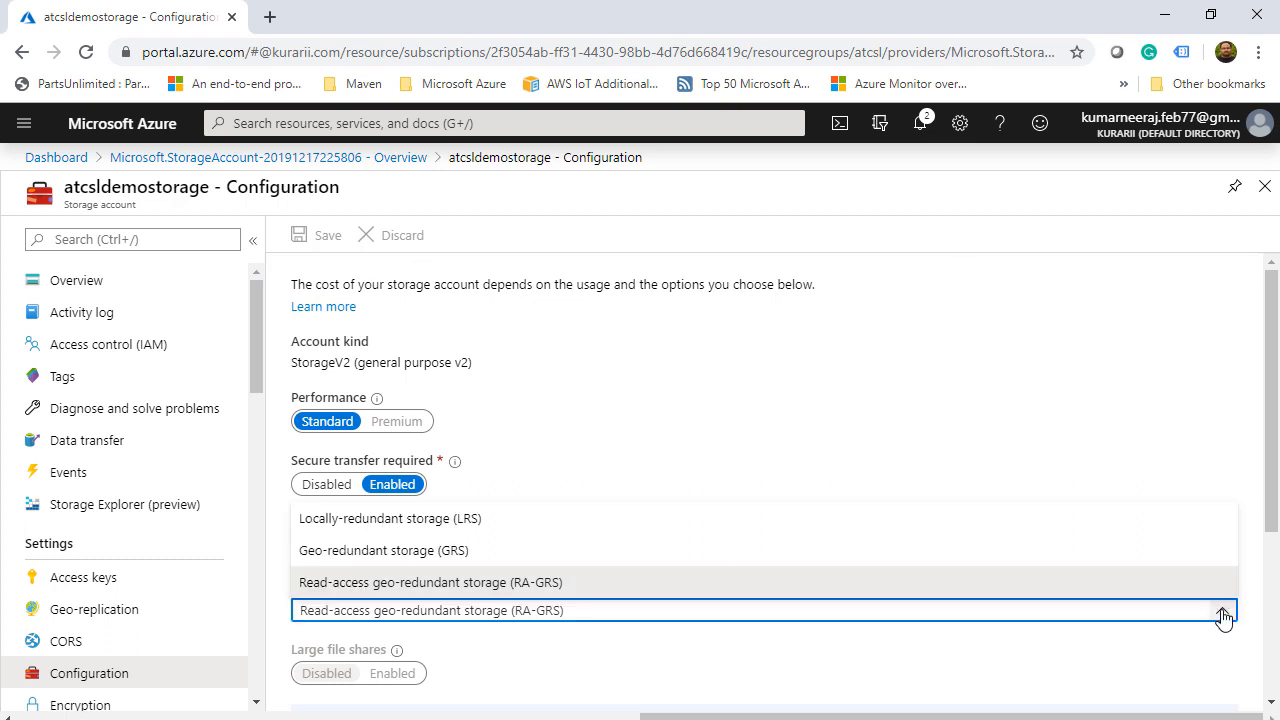
left_click(561, 519)
left_click(329, 237)
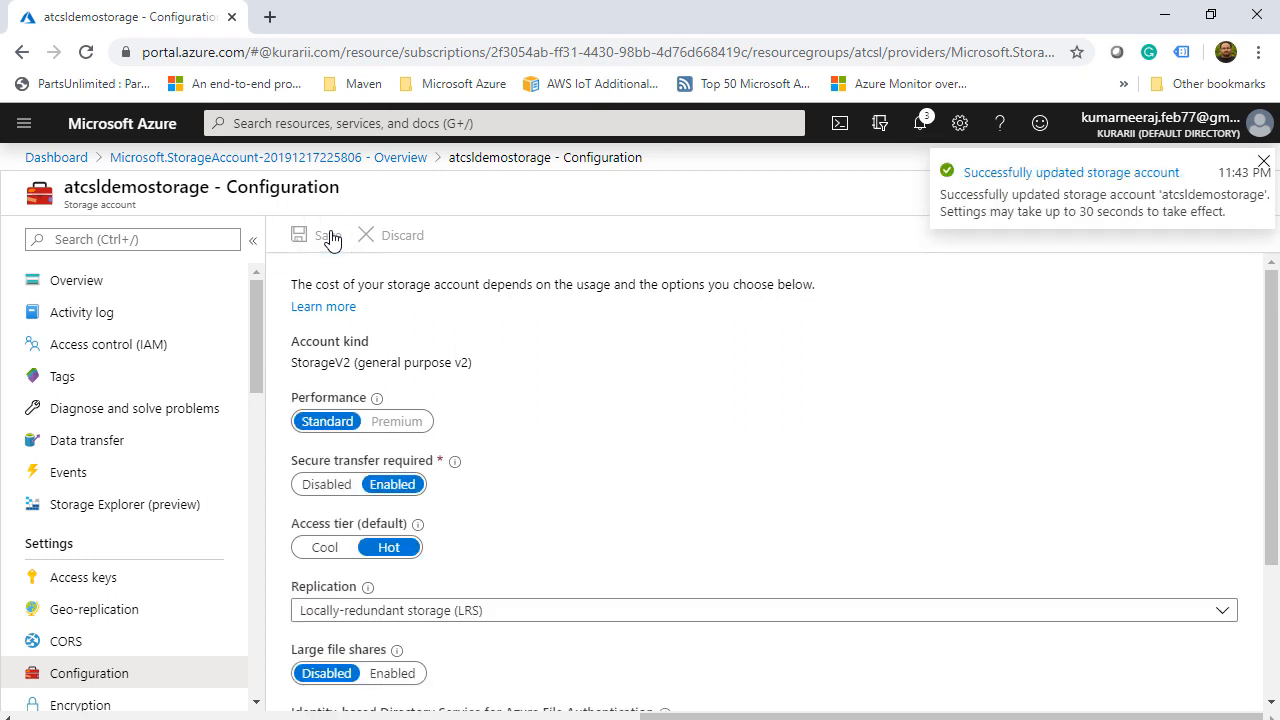
left_click(130, 611)
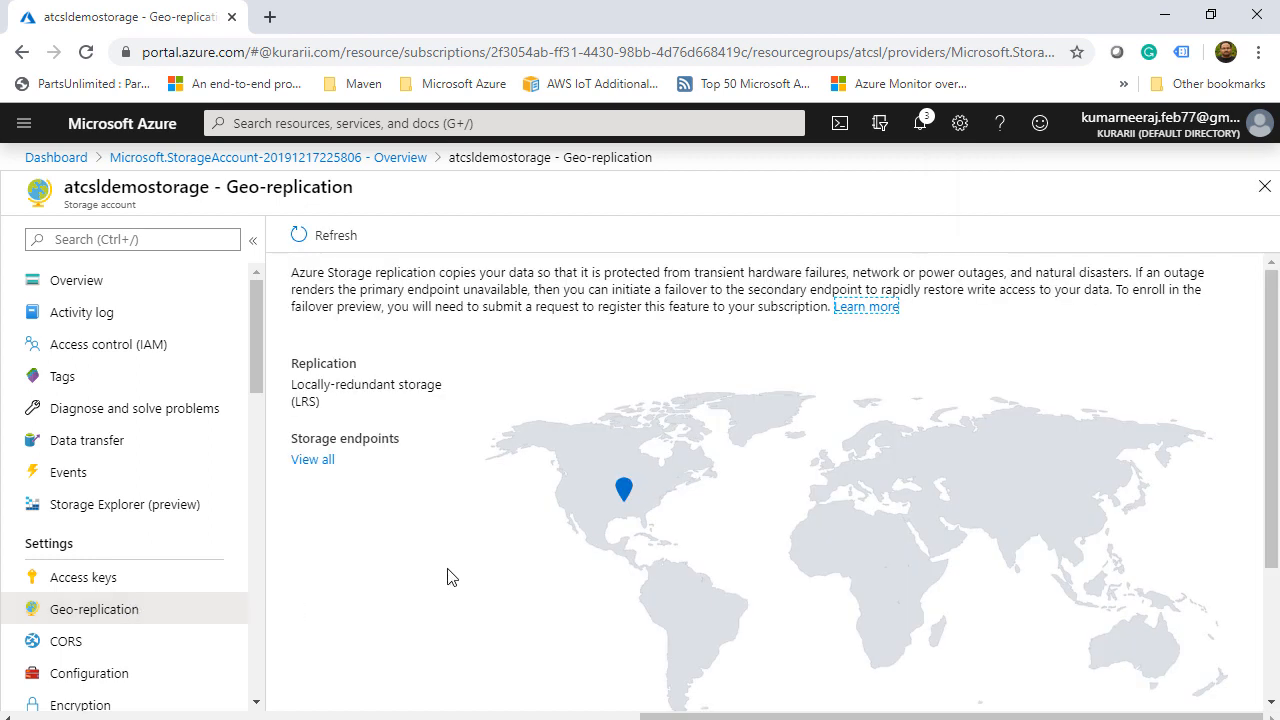
- Check the locations table shows only Central US primary, then go to Shared access signature
scroll(448, 577, "down", 2)
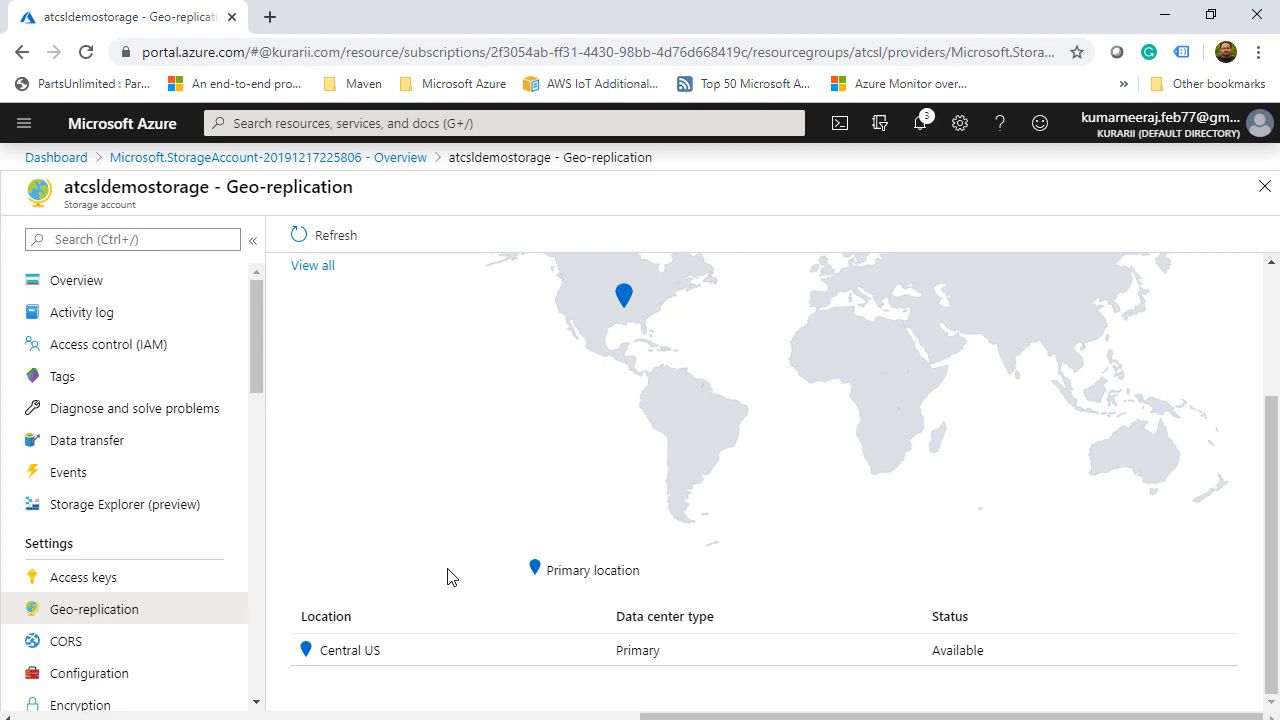
scroll(448, 577, "up", 2)
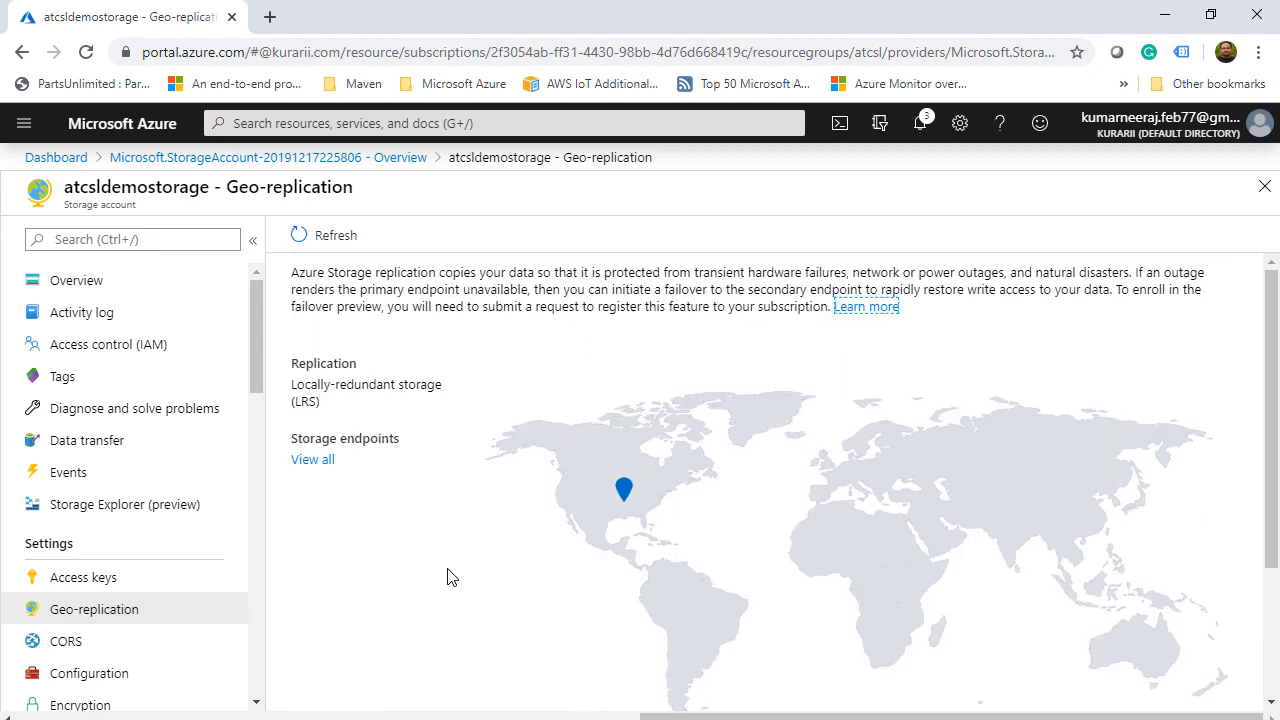
scroll(150, 500, "down", 3)
left_click(198, 421)
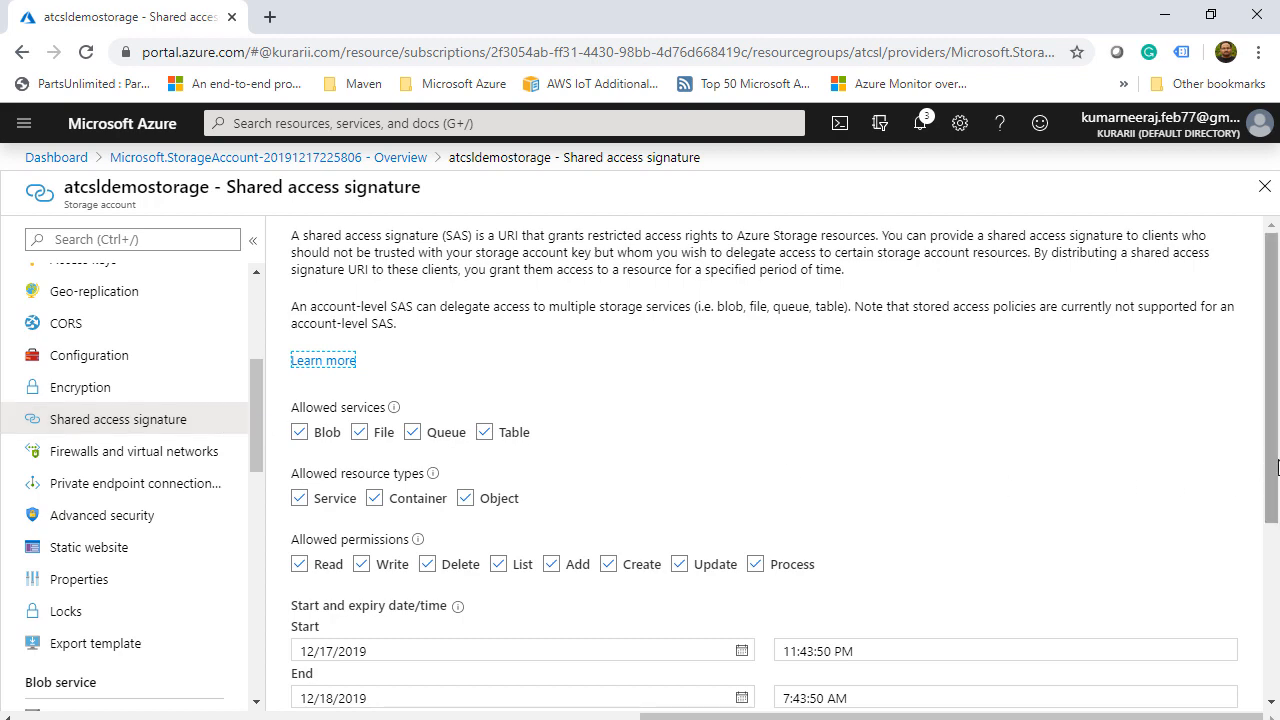
- Review the shared access signature options keeping key1 as signing key, then go to Firewalls and virtual networks
left_click_drag(1273, 472, 1277, 494)
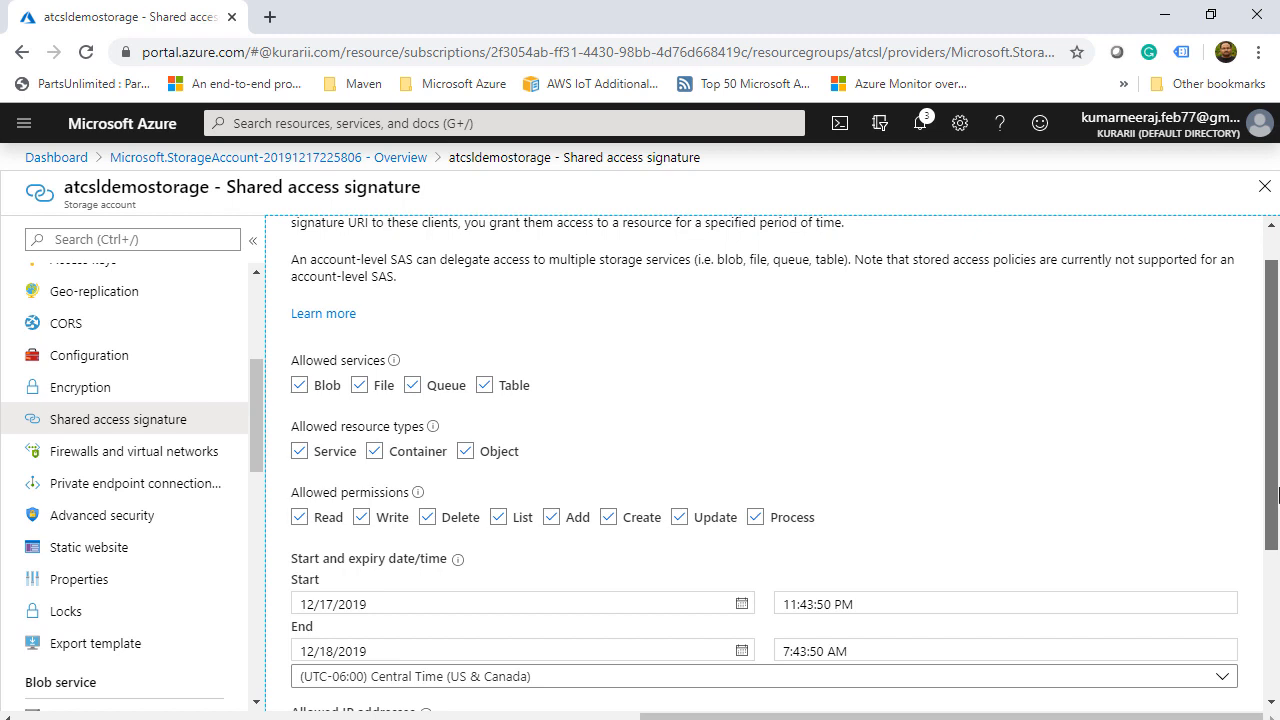
left_click_drag(1277, 490, 1277, 577)
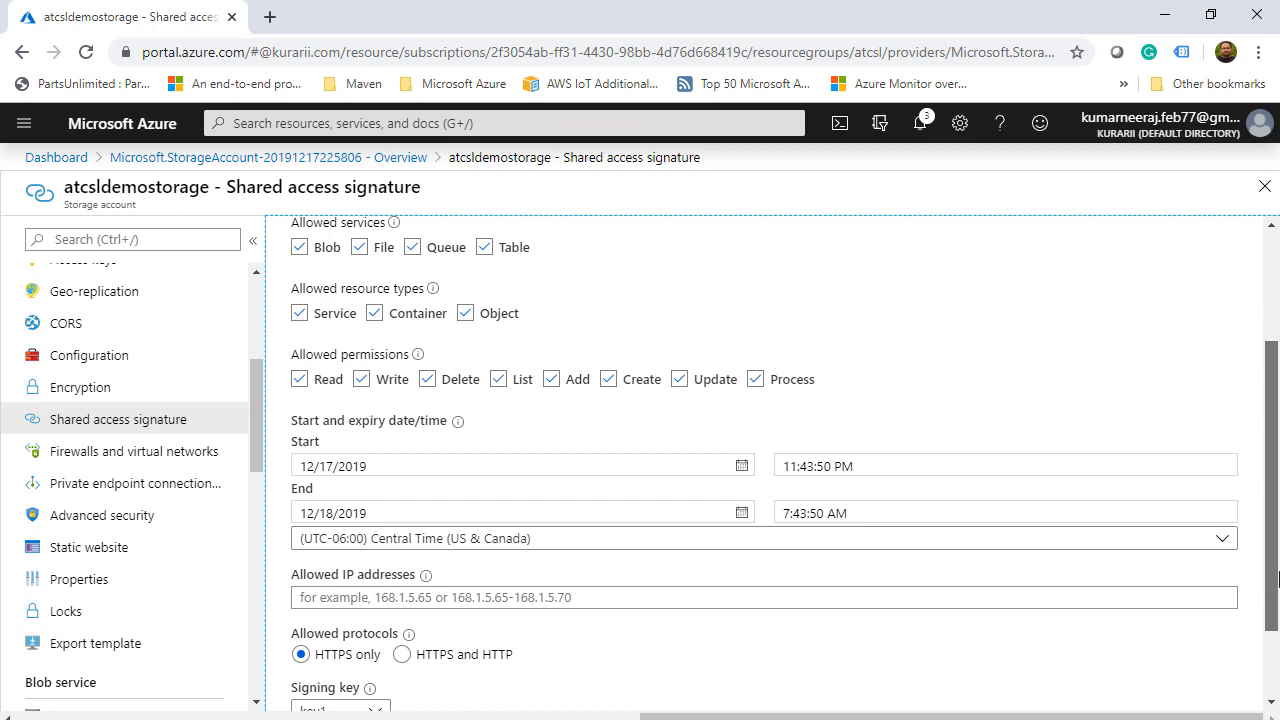
left_click_drag(1277, 577, 1278, 594)
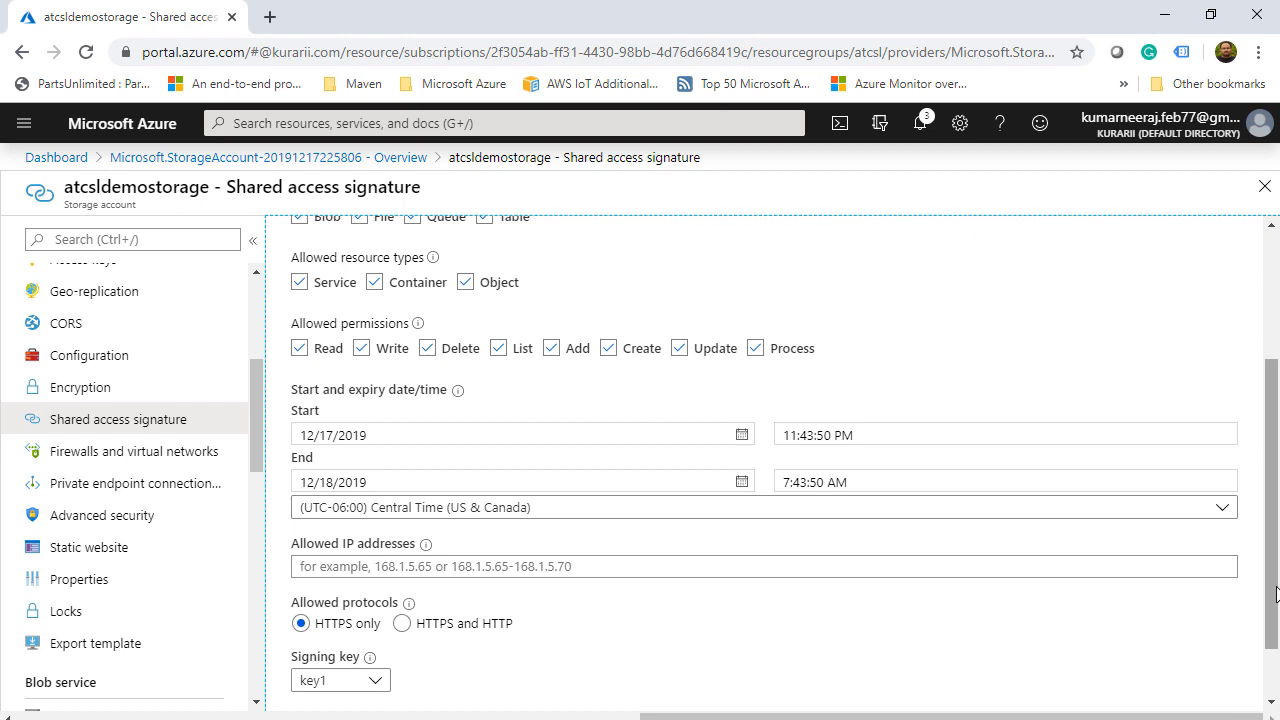
left_click_drag(1278, 594, 1276, 679)
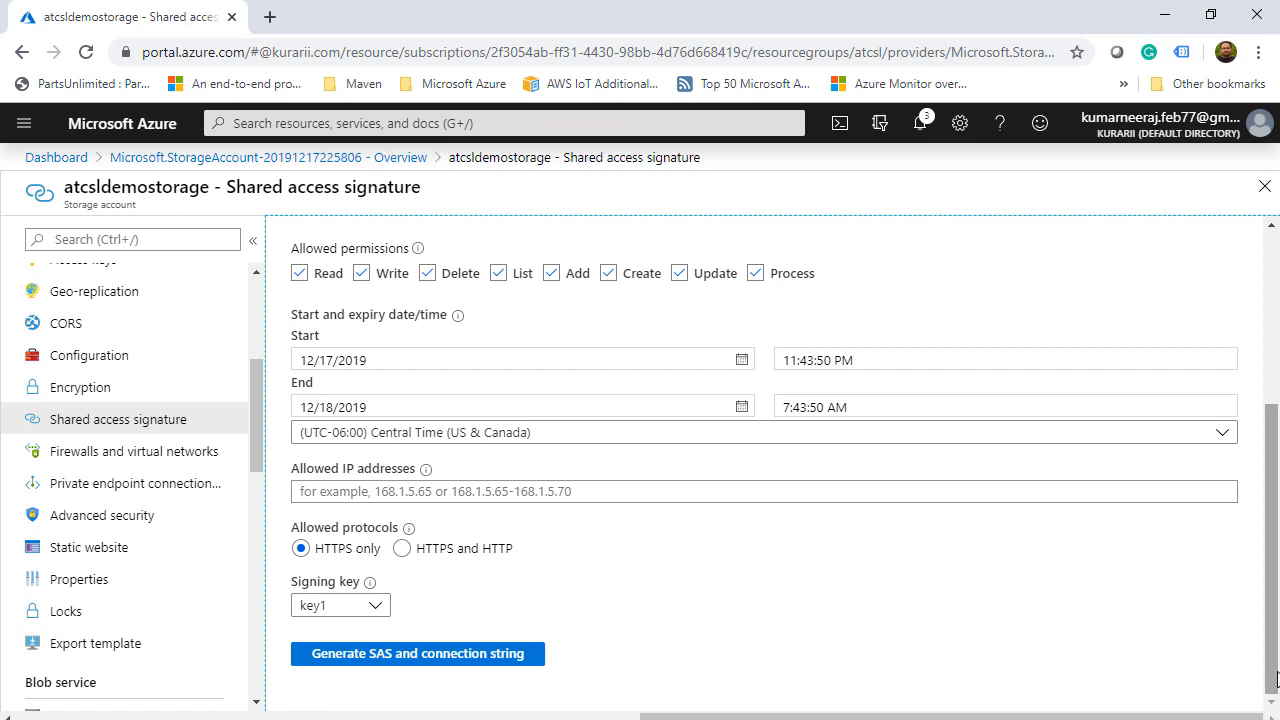
left_click(378, 608)
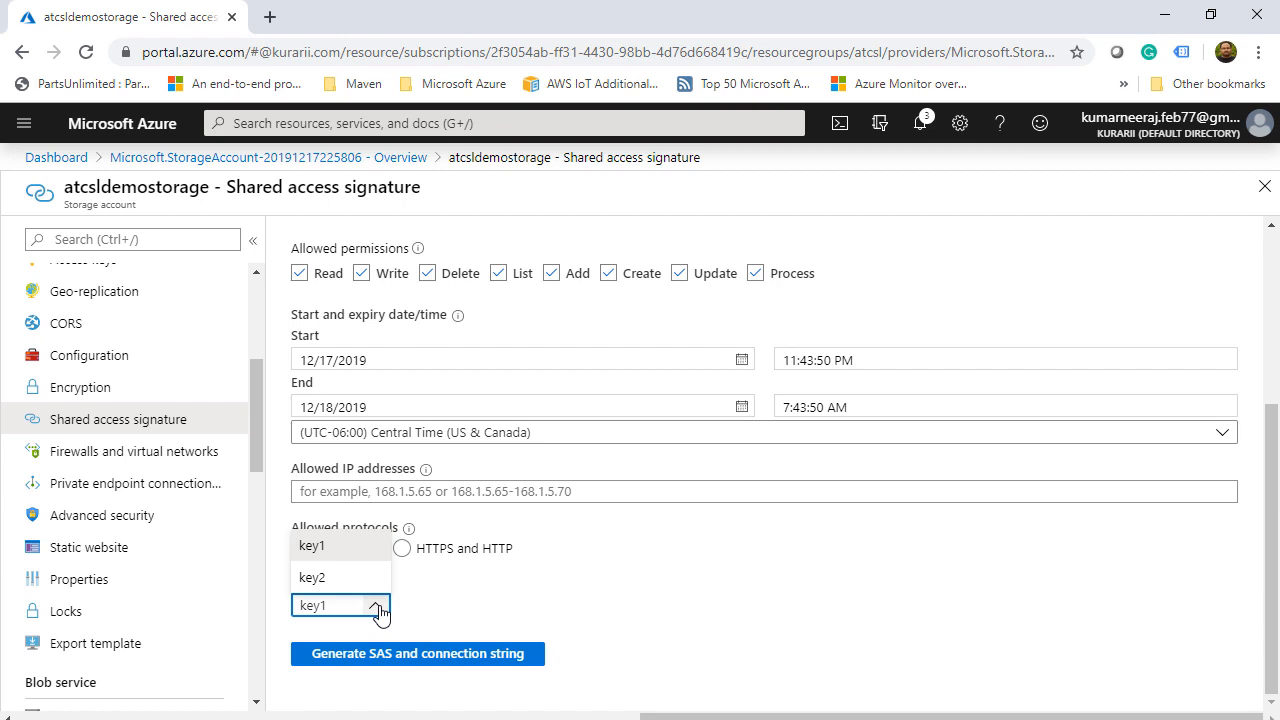
left_click(742, 583)
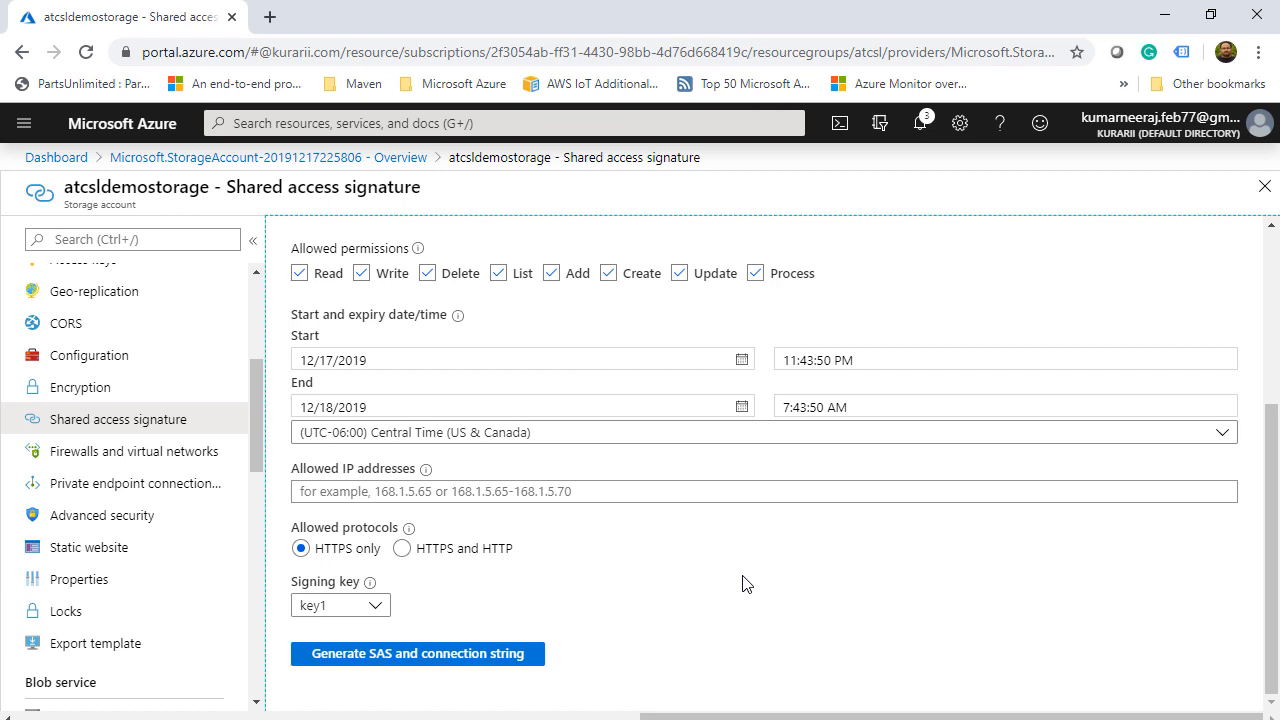
left_click(202, 457)
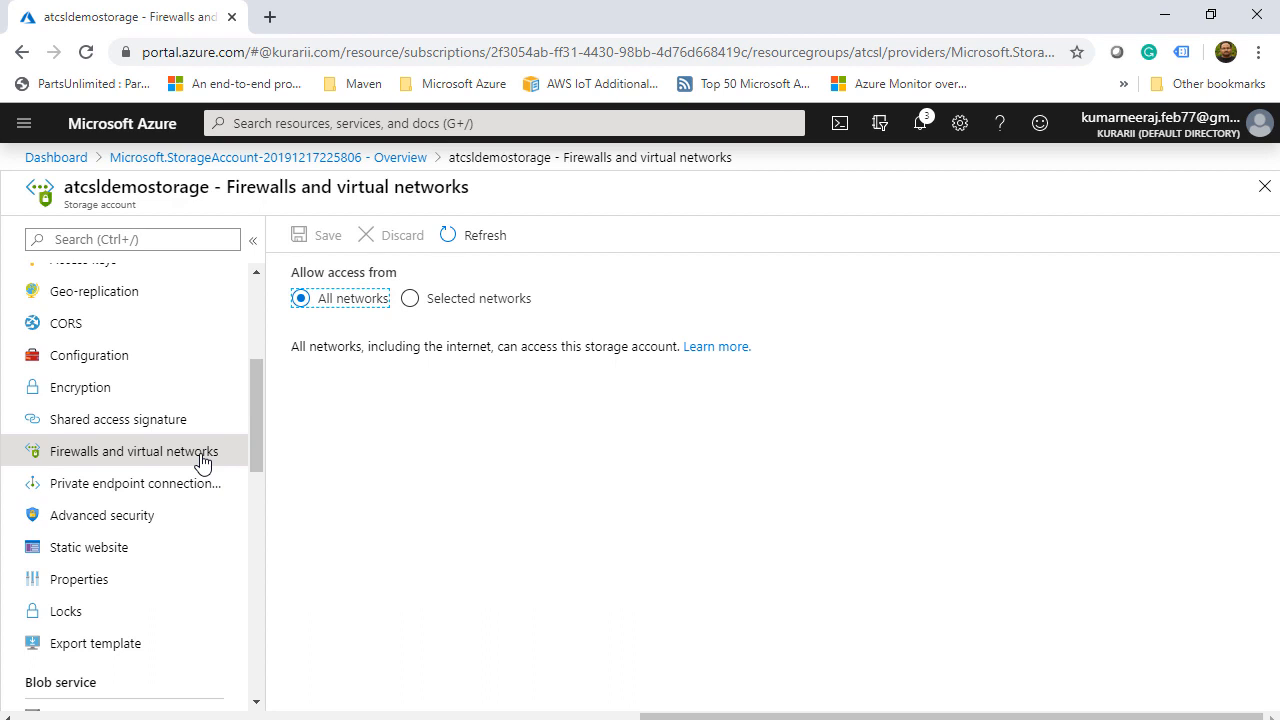
- Preview the Selected networks firewall options without saving, then go to Static website
left_click(411, 299)
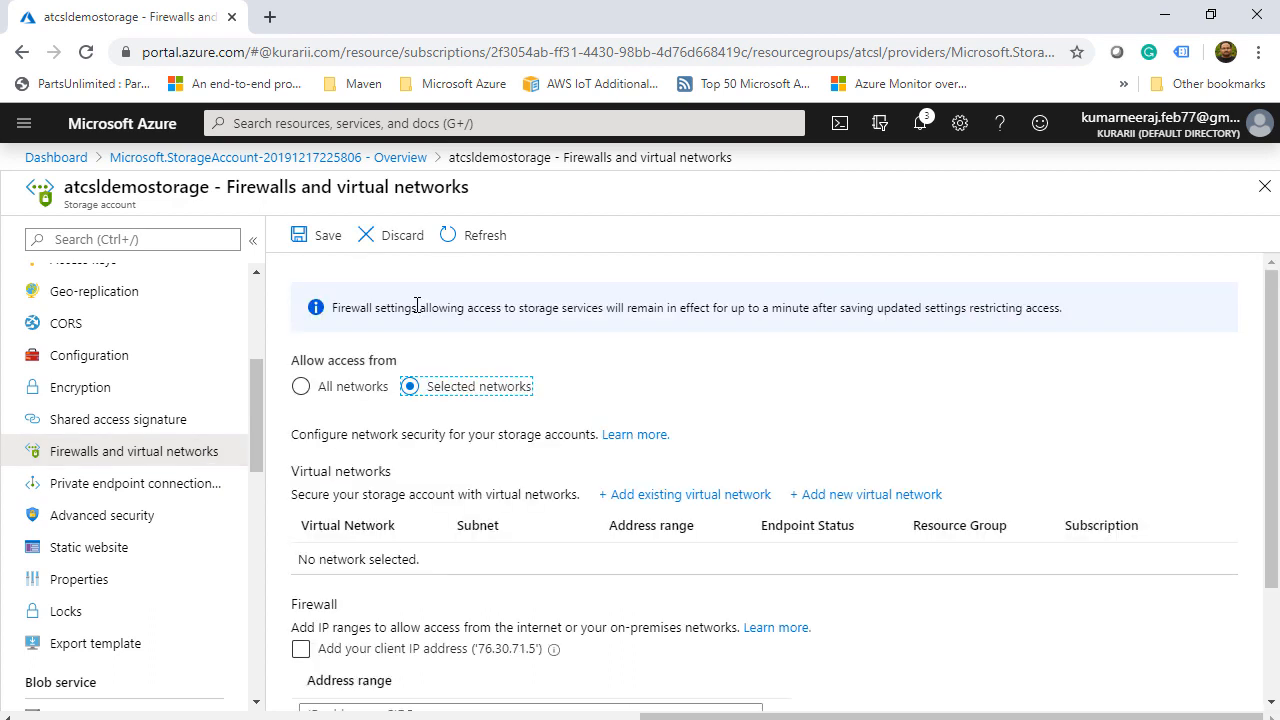
scroll(417, 305, "down", 2)
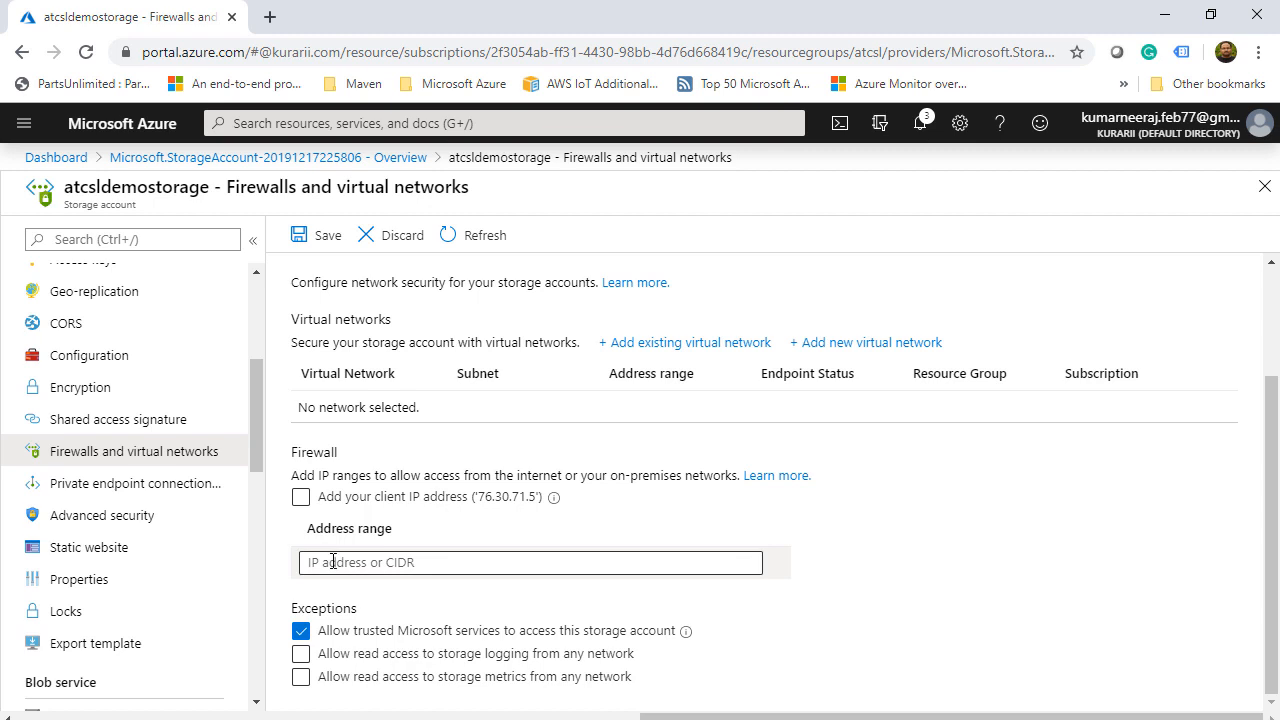
left_click(170, 549)
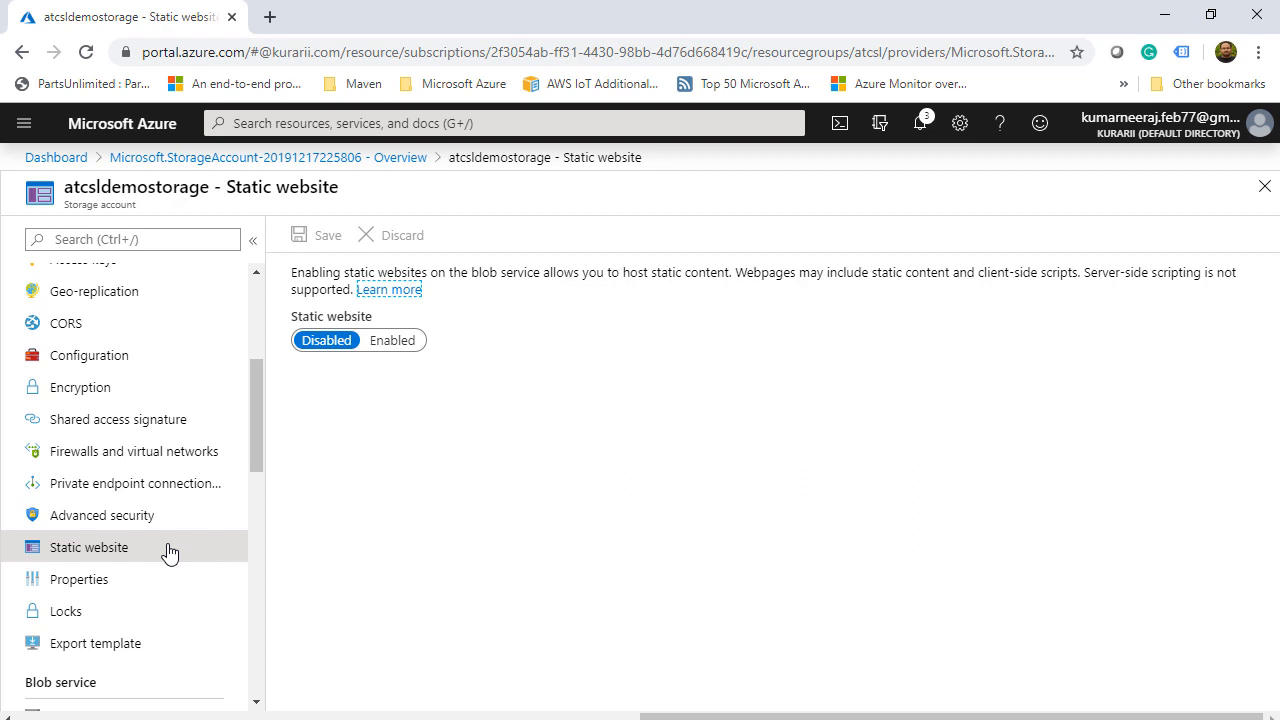
- Open Properties and scroll through the details down to the primary static website endpoint
left_click(150, 582)
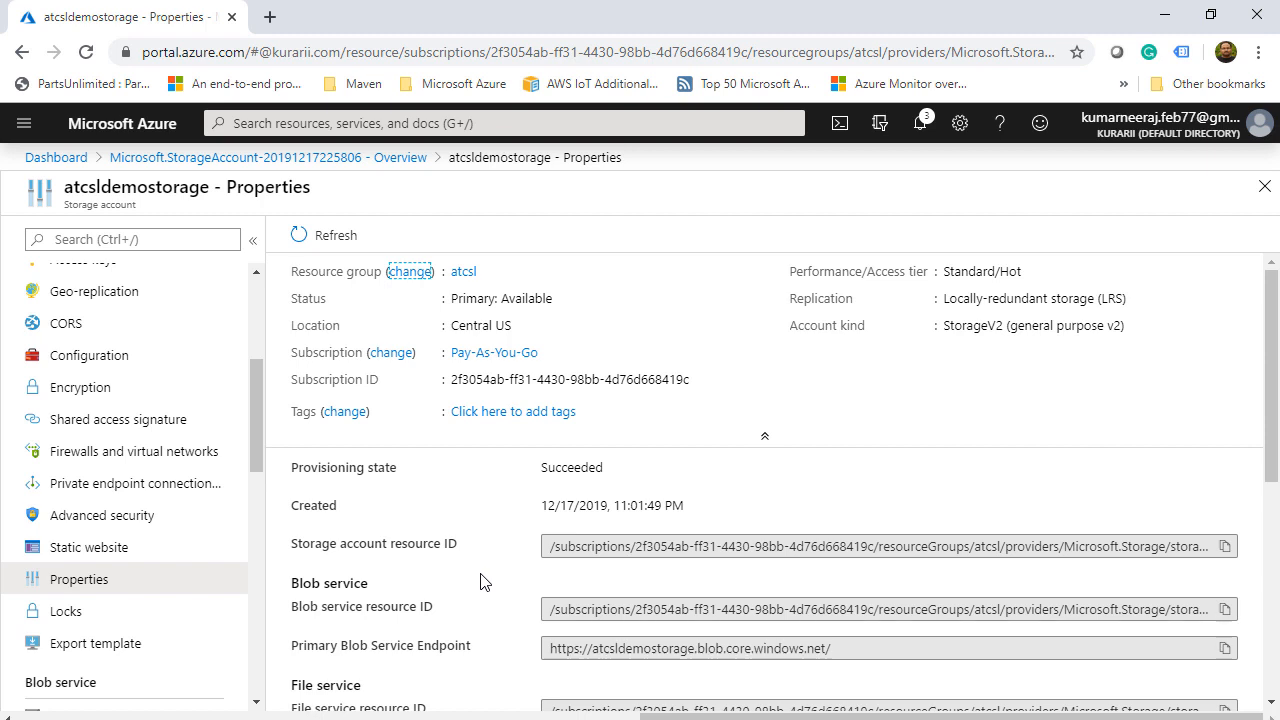
scroll(480, 582, "down", 2)
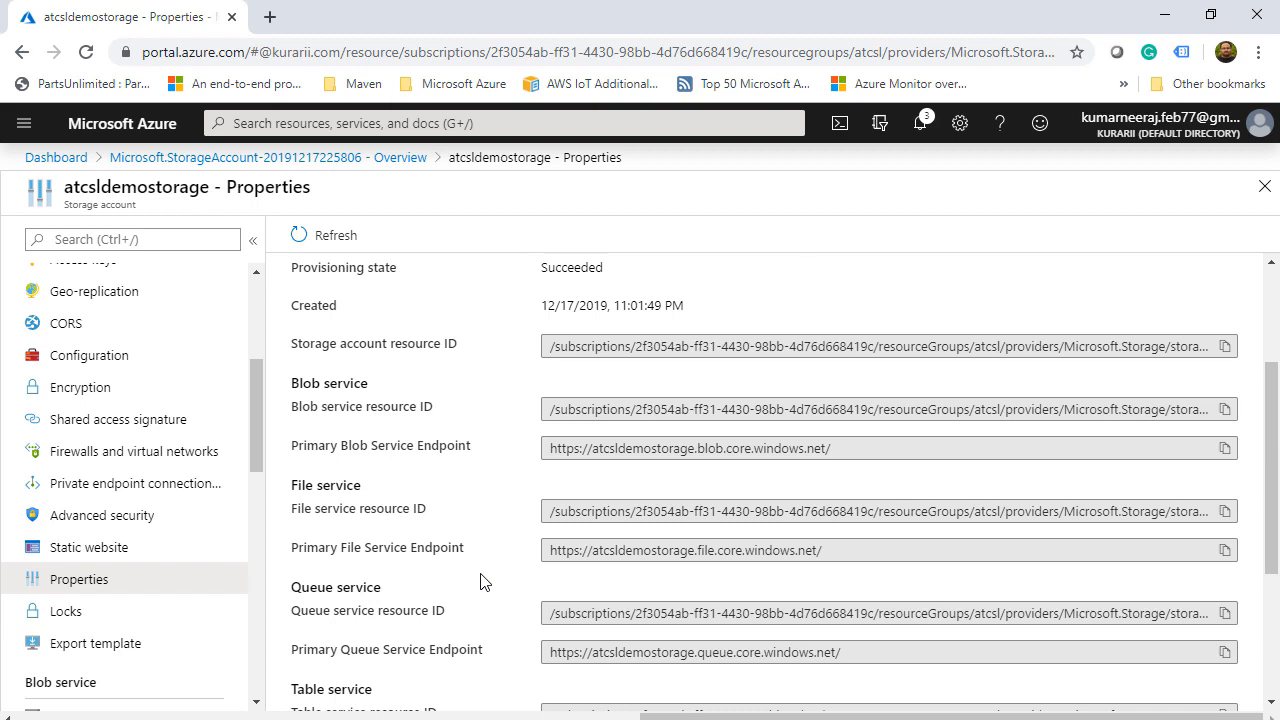
scroll(480, 582, "down", 2)
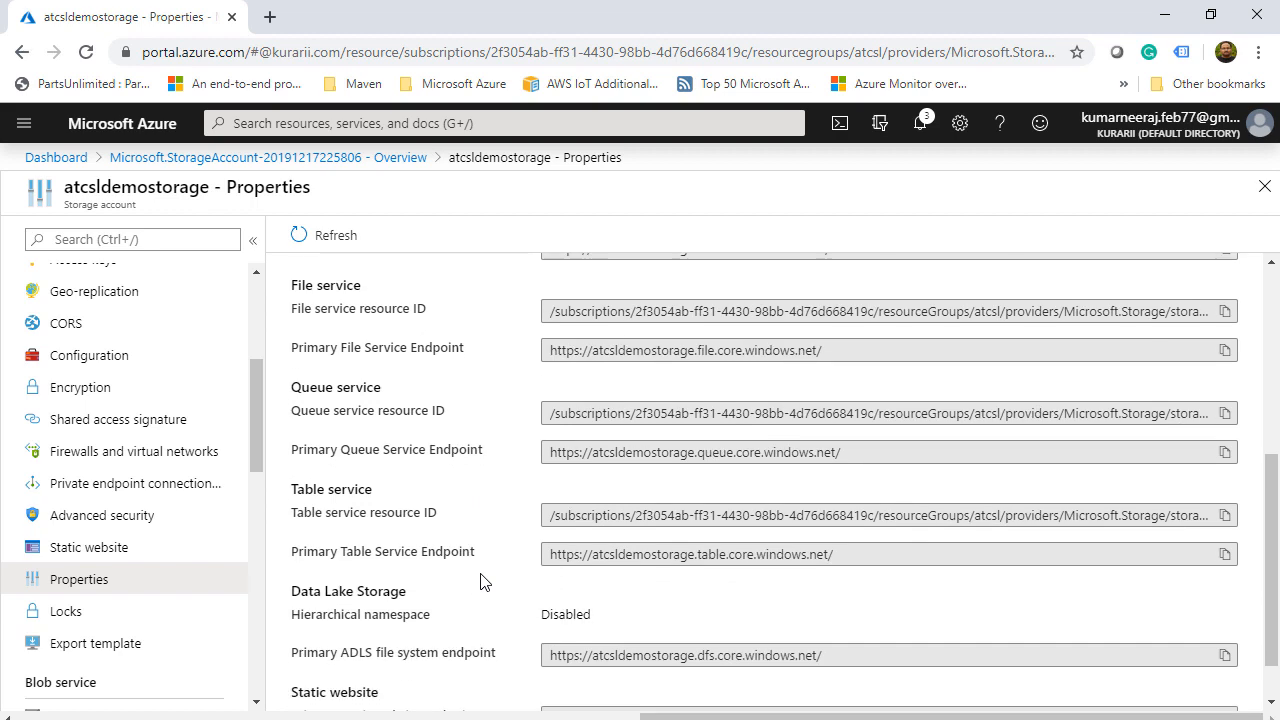
scroll(480, 582, "down", 1)
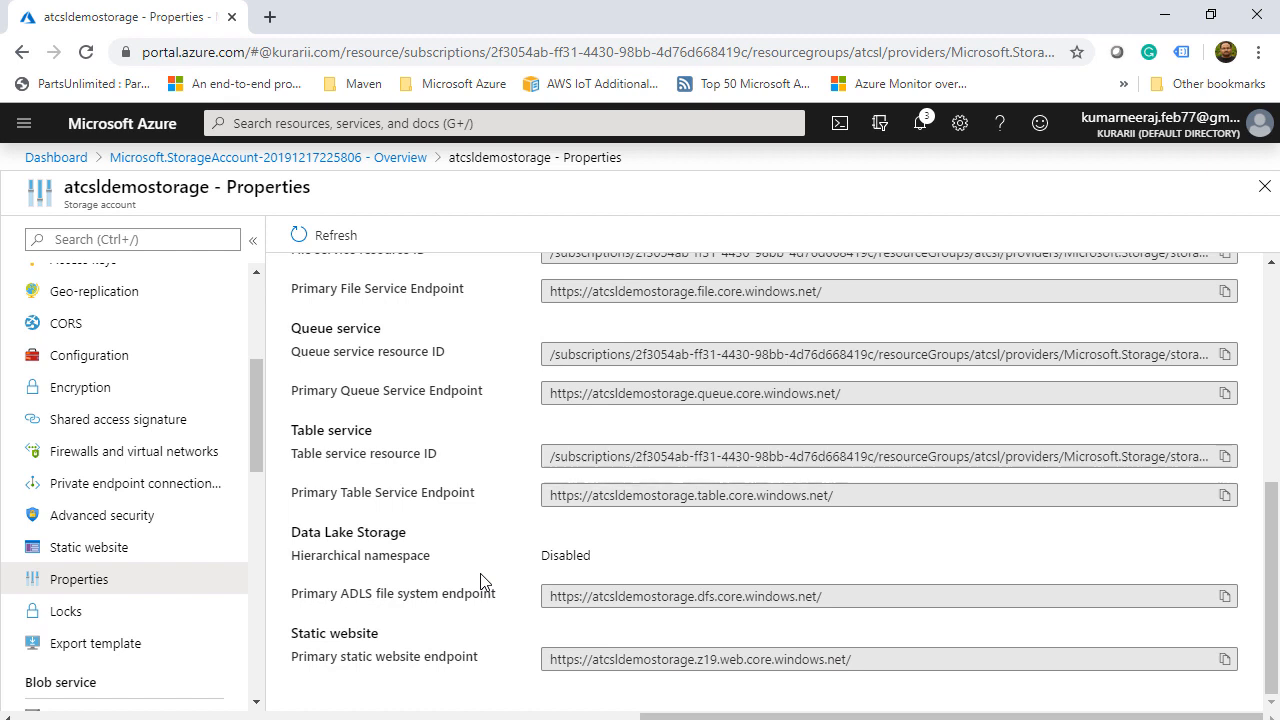
left_click_drag(257, 461, 246, 546)
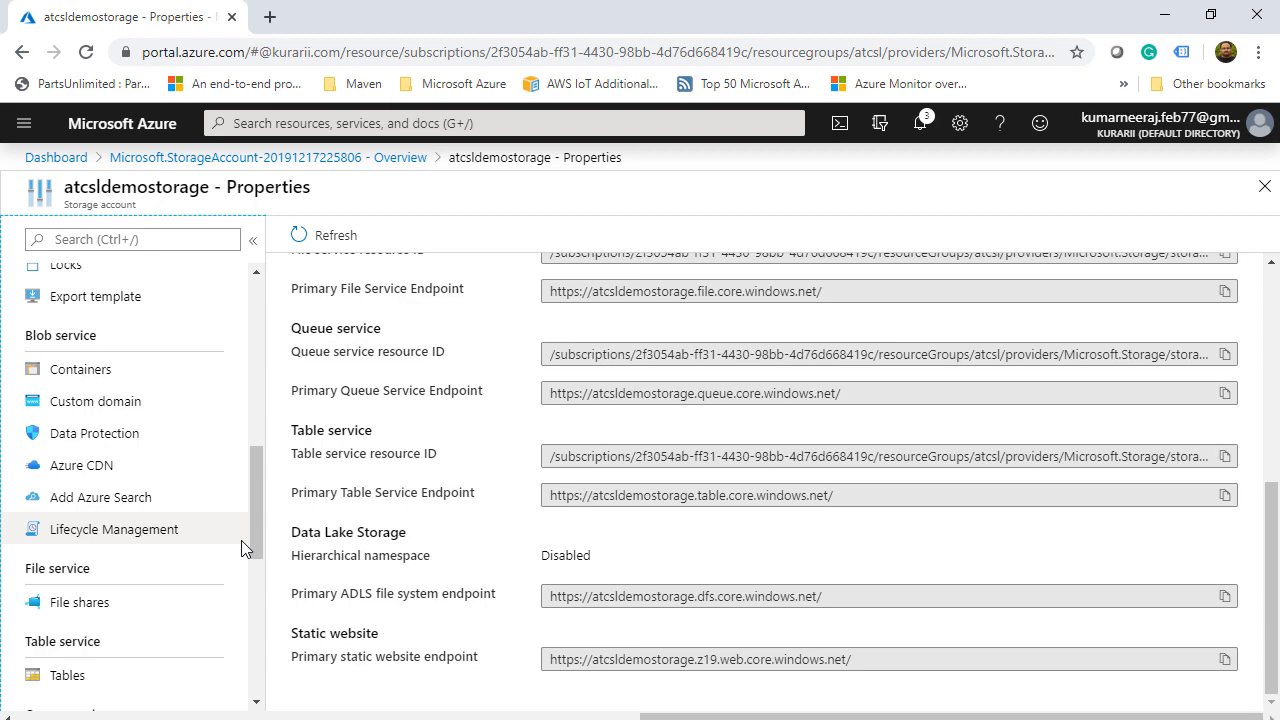
- Browse Custom domain and the Azure CDN endpoint form without choosing a pricing tier, then open Storage Explorer (preview)
left_click(118, 408)
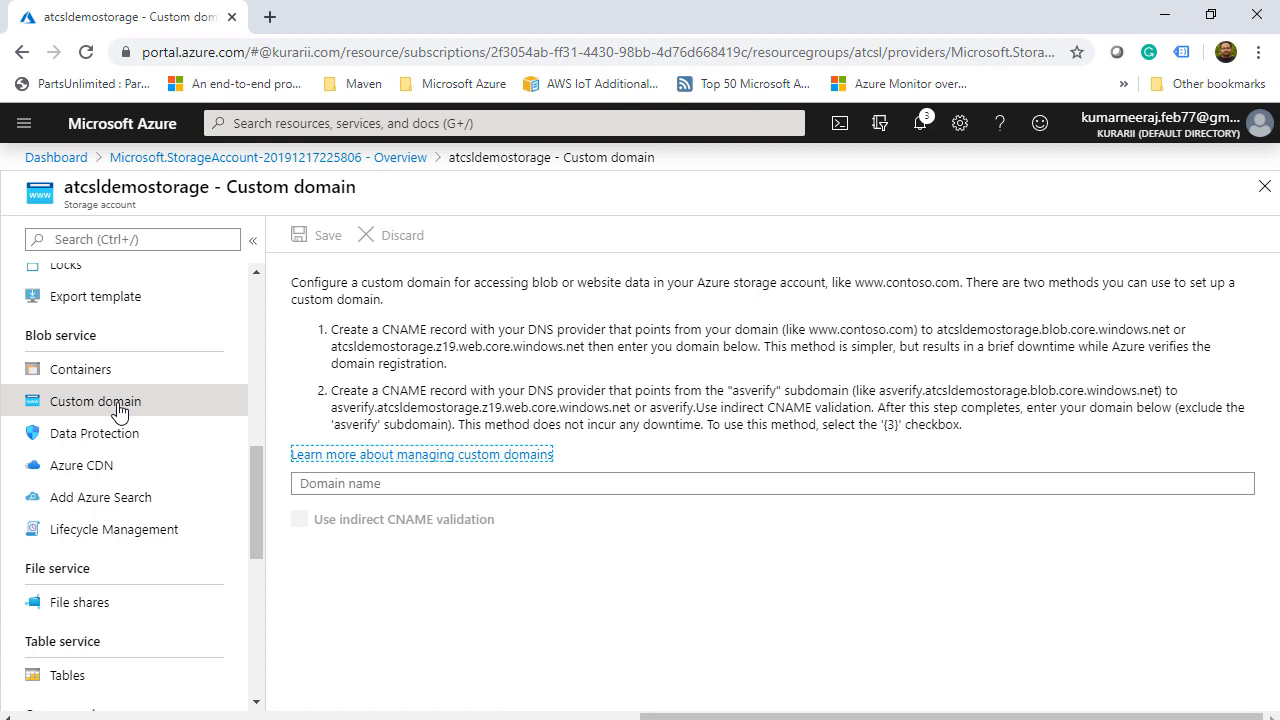
left_click(96, 470)
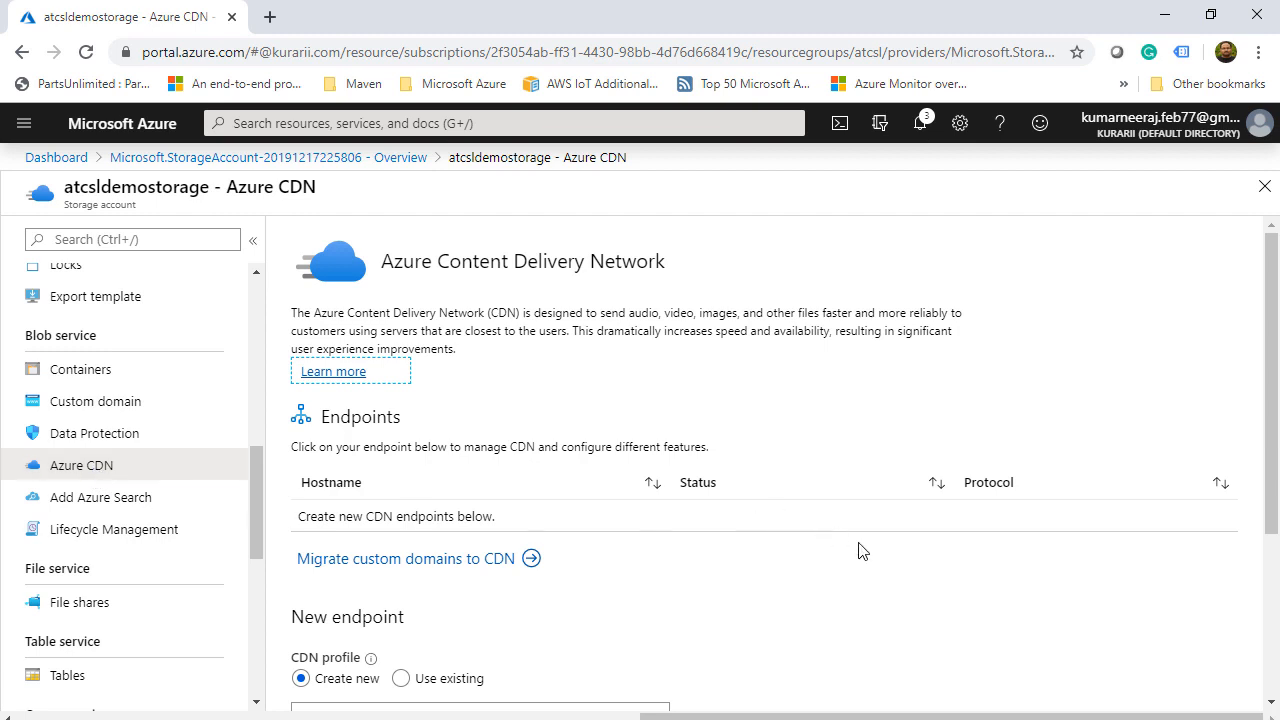
scroll(886, 563, "down", 3)
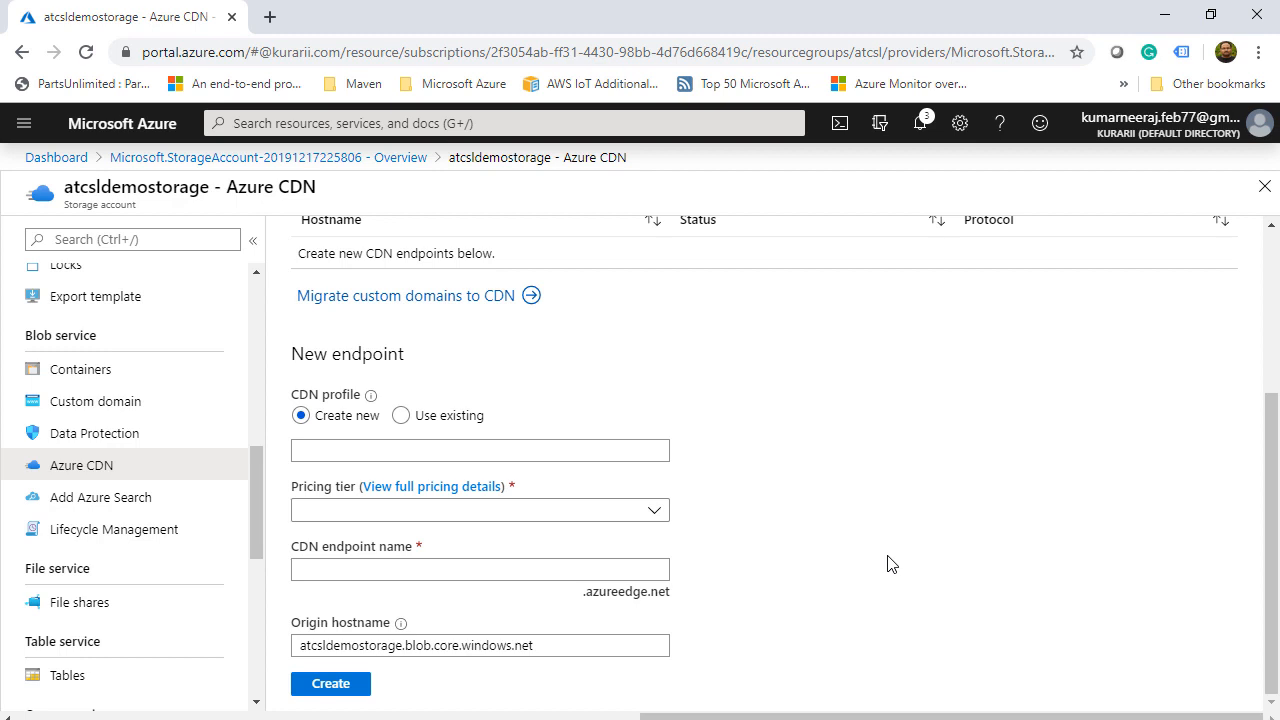
left_click(654, 511)
left_click(780, 515)
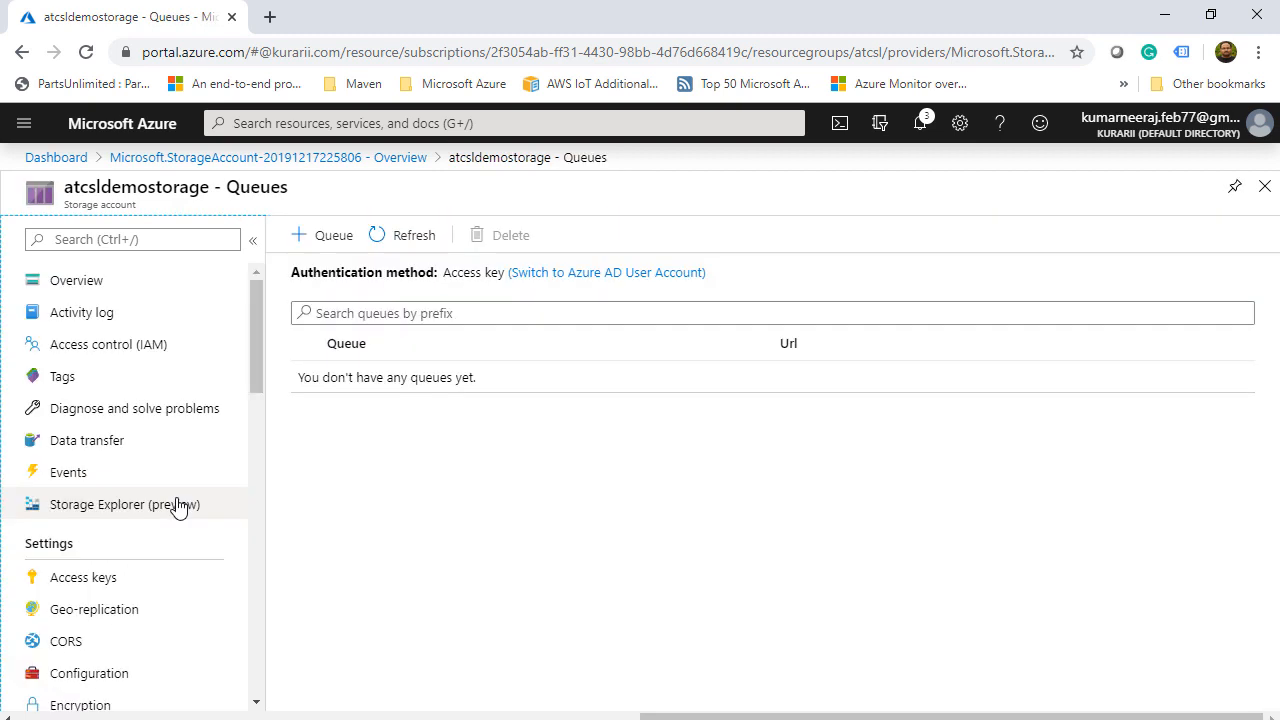
left_click(178, 507)
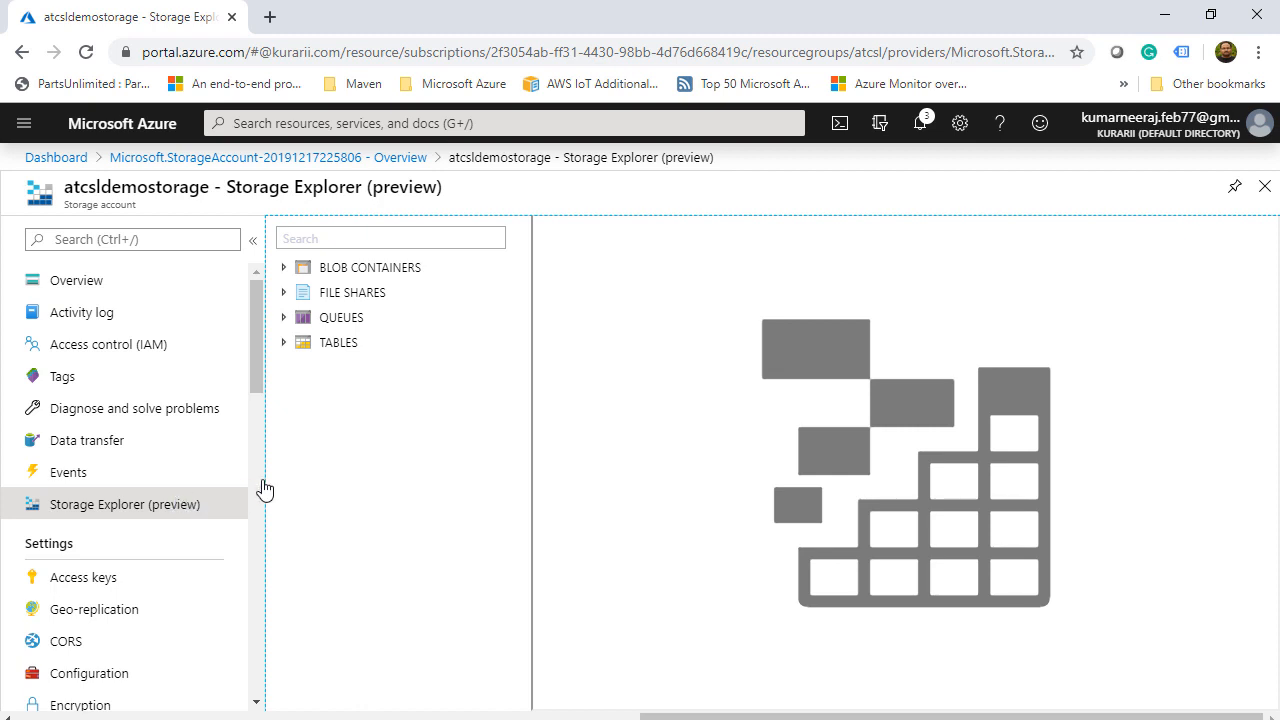
- Expand BLOB CONTAINERS and open atcslblobcontainer
left_click(285, 268)
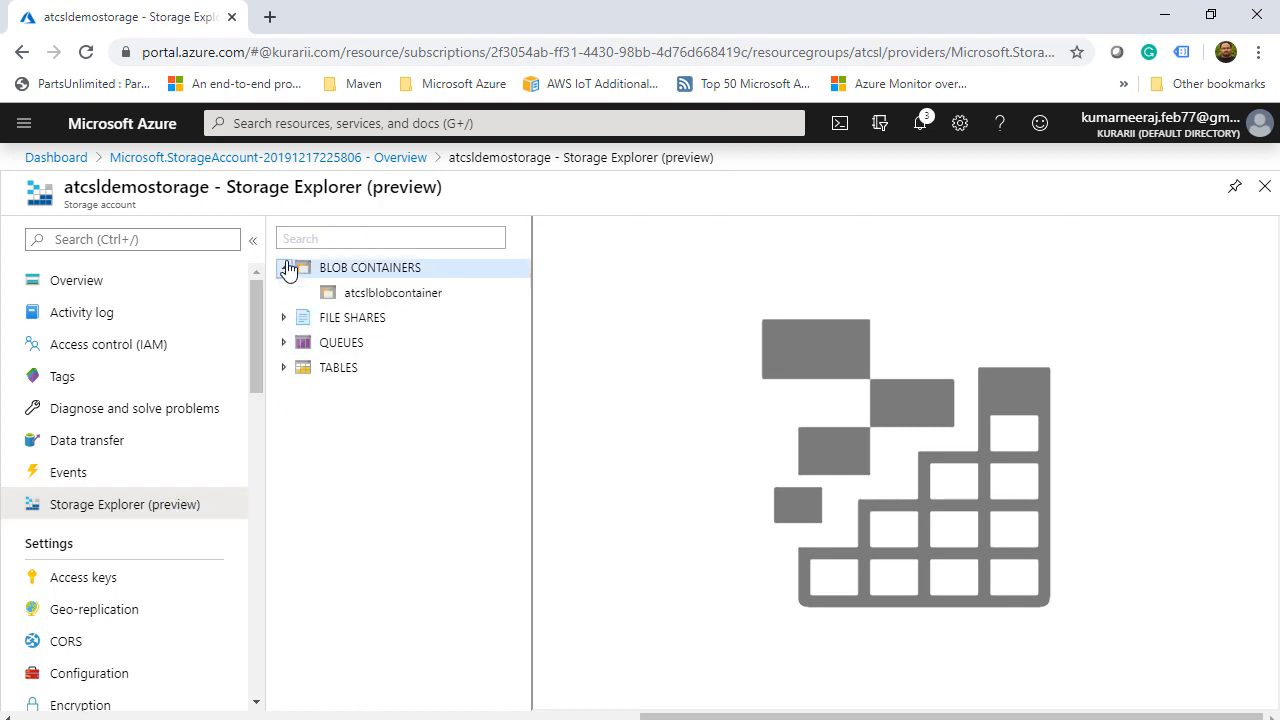
left_click(362, 294)
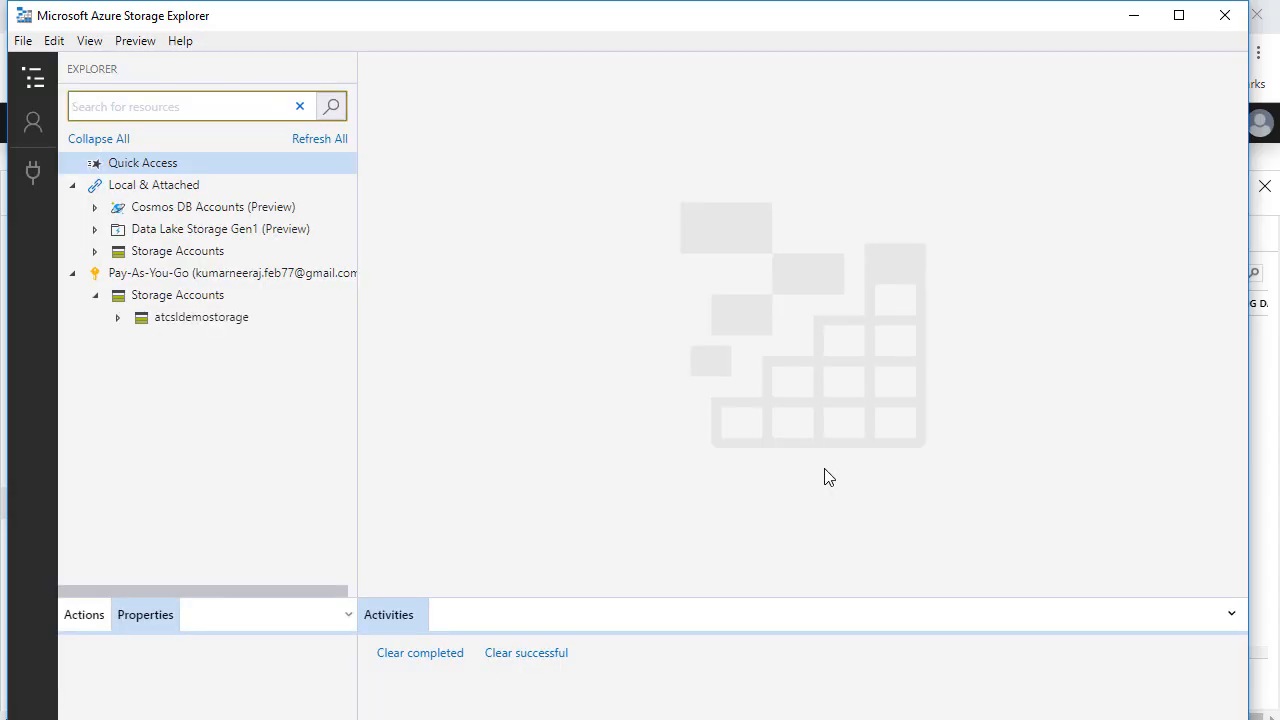
- In the desktop Storage Explorer, expand atcsldemostorage's Blob Containers and open atcslblobcontainer
left_click(118, 317)
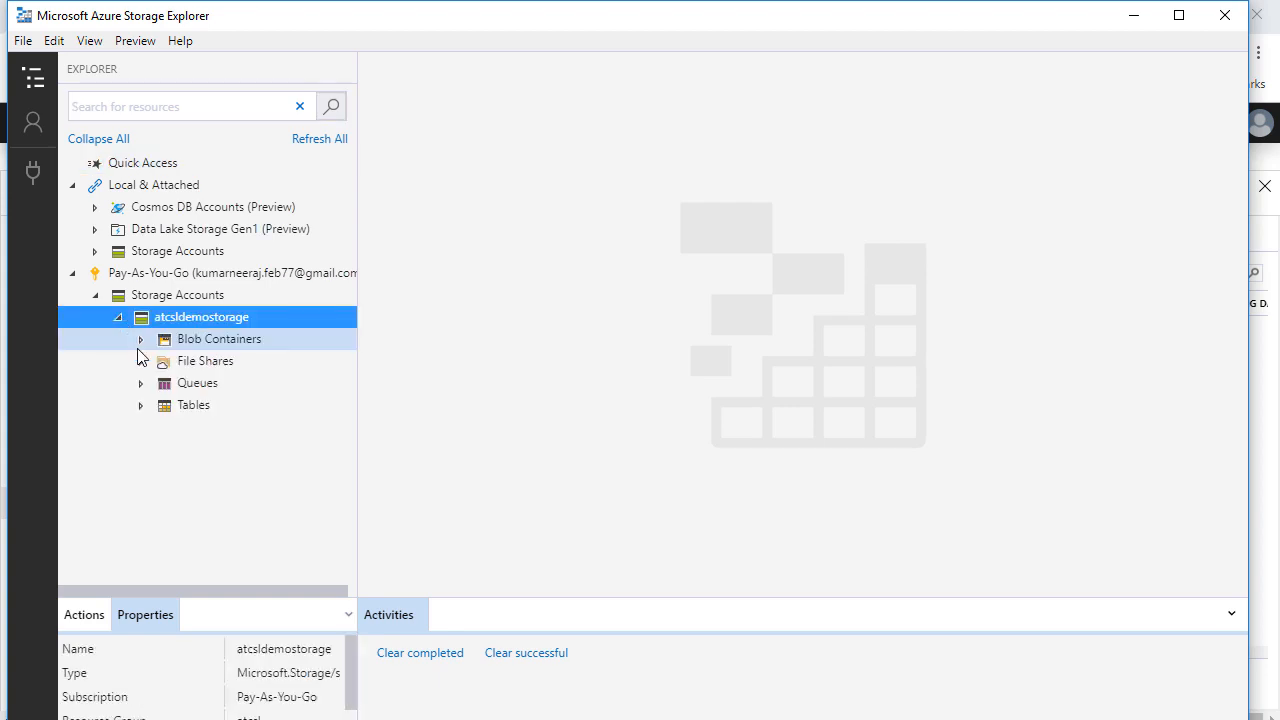
left_click(140, 340)
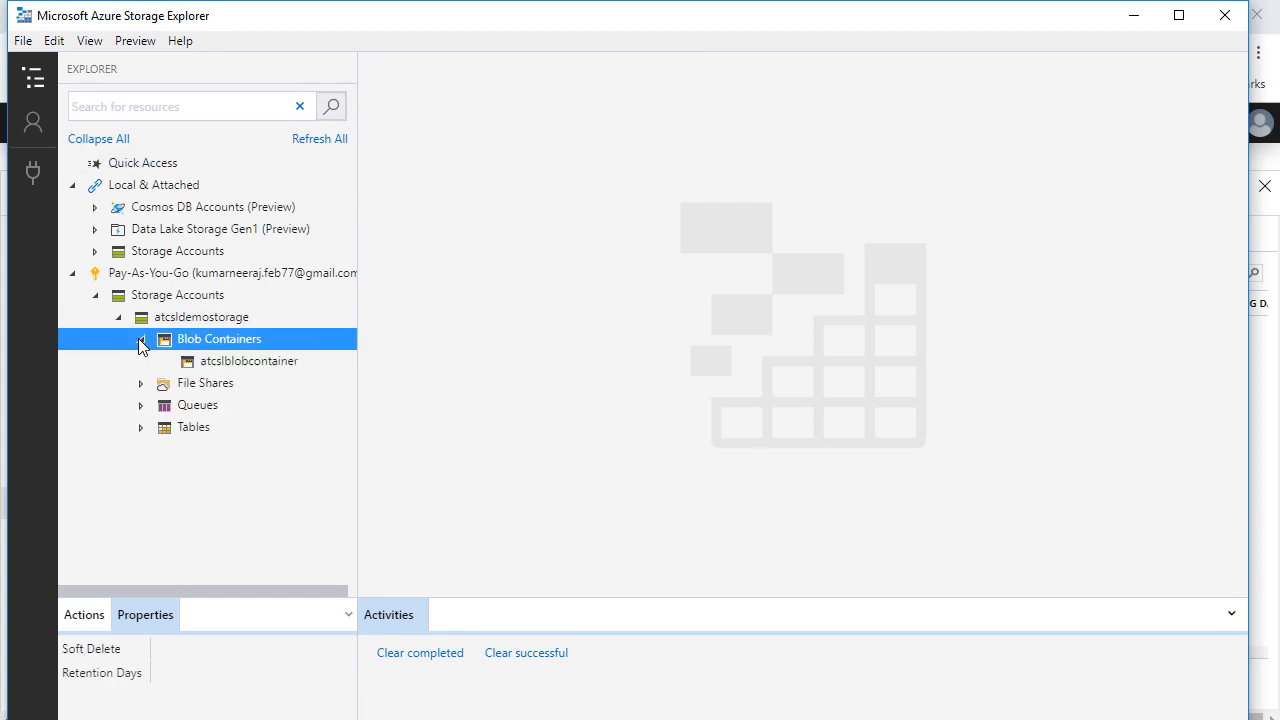
left_click(220, 366)
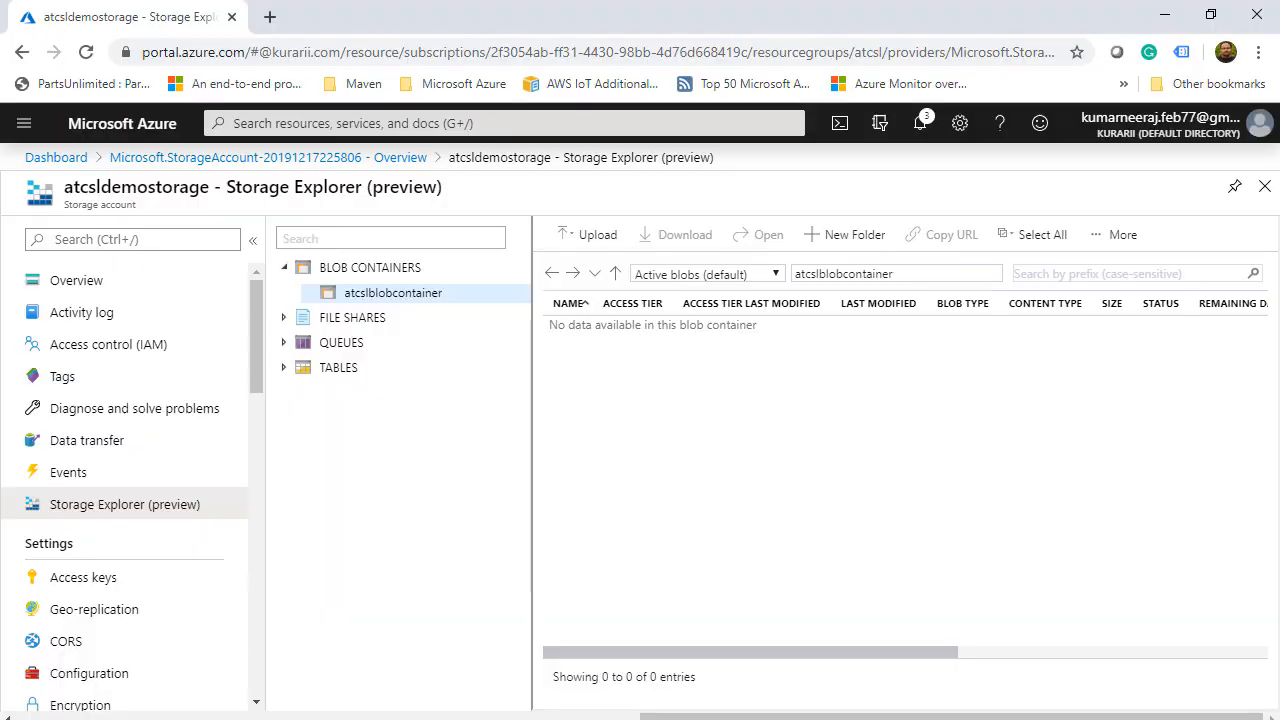
- Upload 516-512.png (53.3 KB) into atcslblobcontainer, then close the notification and upload panel
left_click(595, 236)
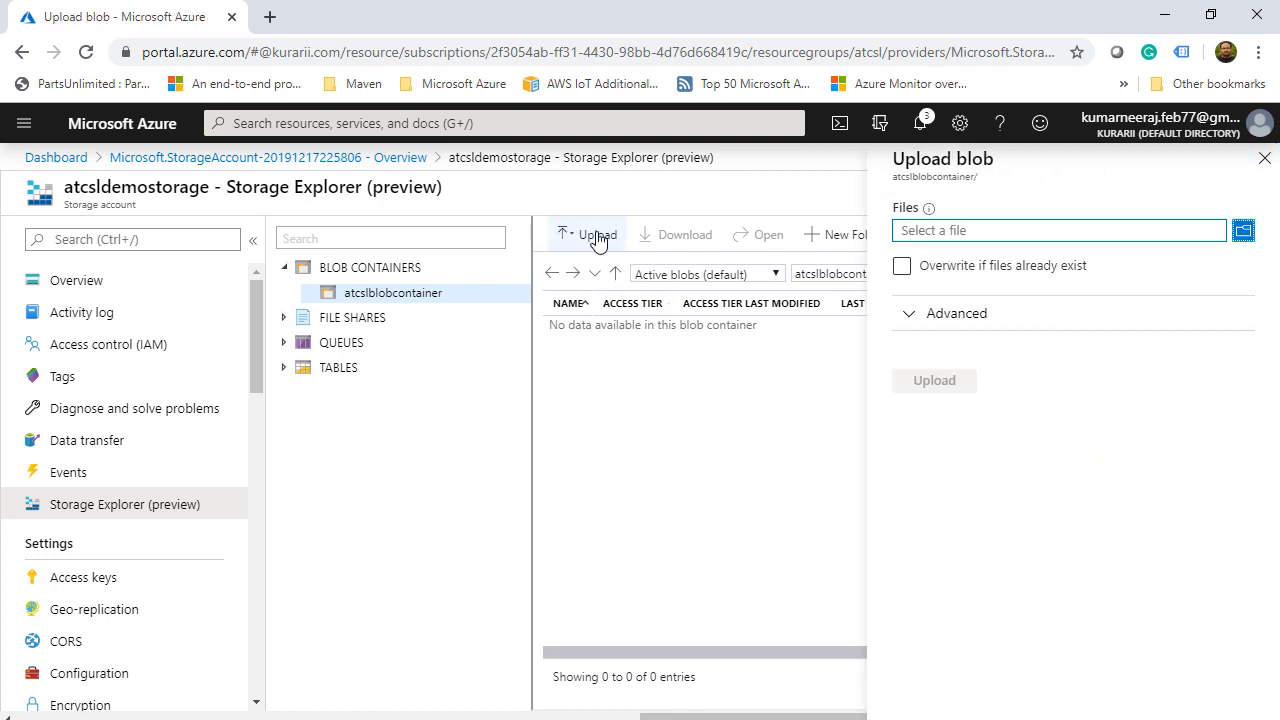
left_click(1243, 231)
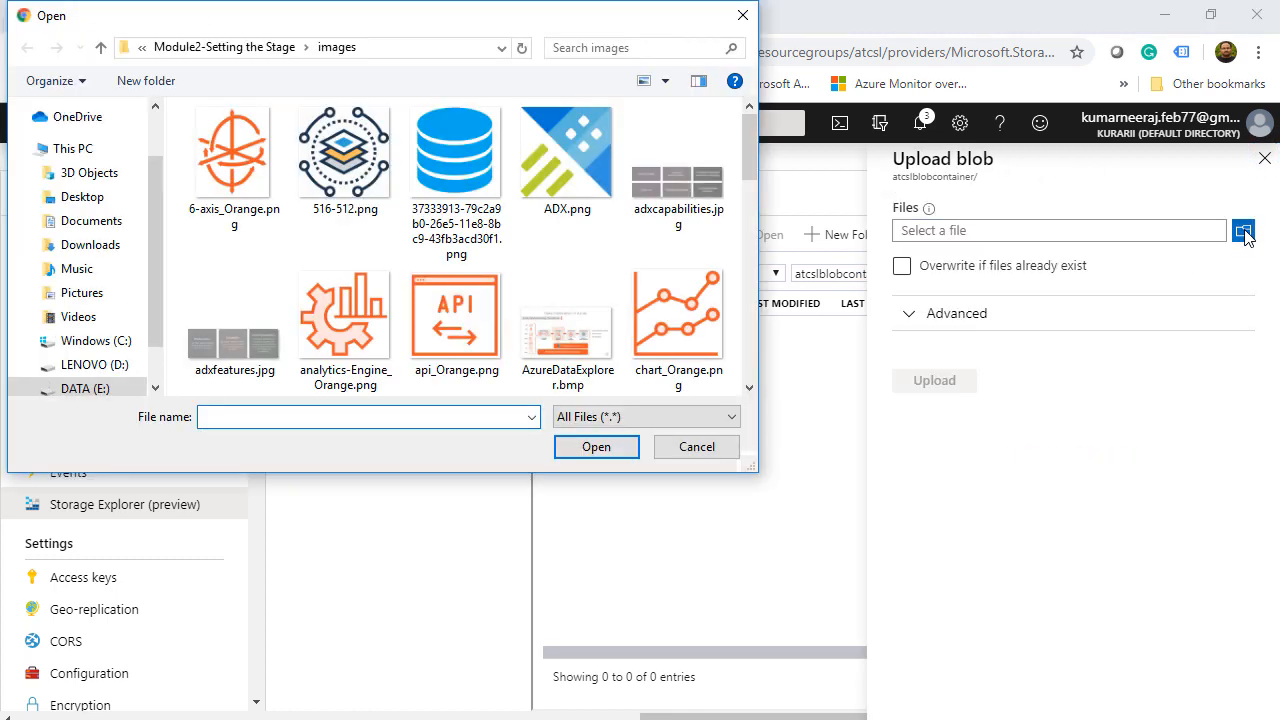
left_click(358, 148)
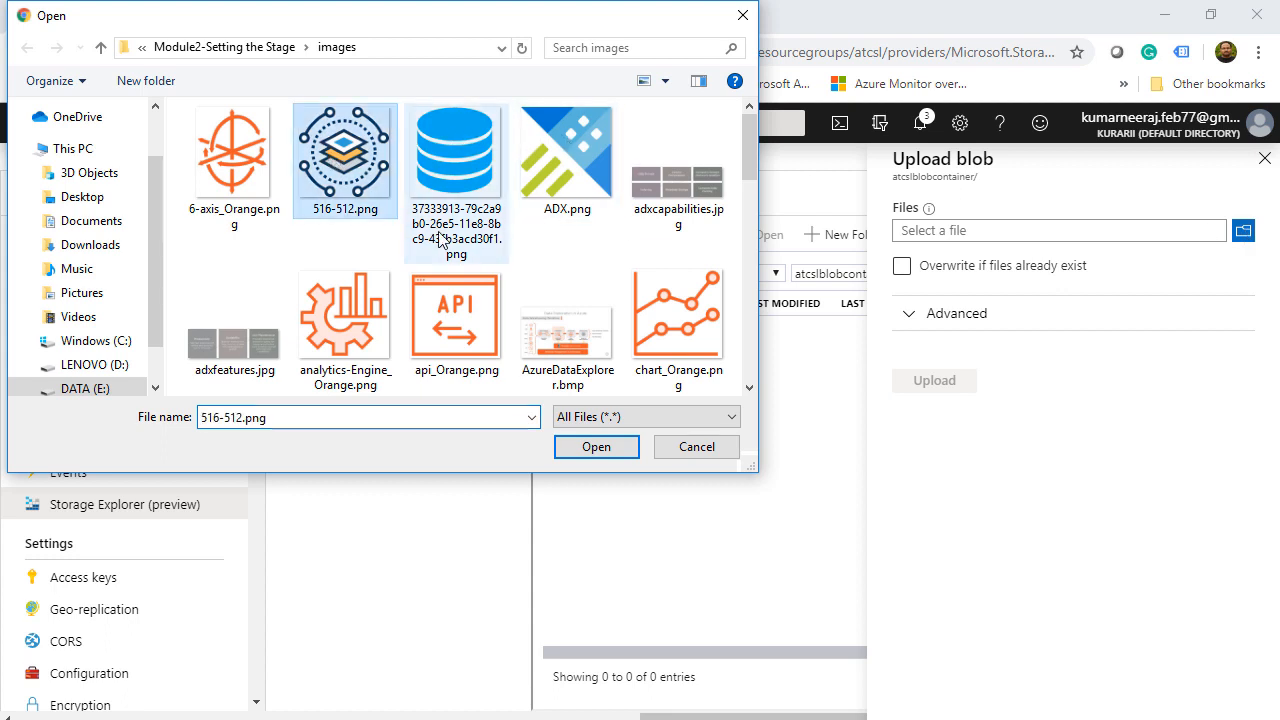
left_click(600, 446)
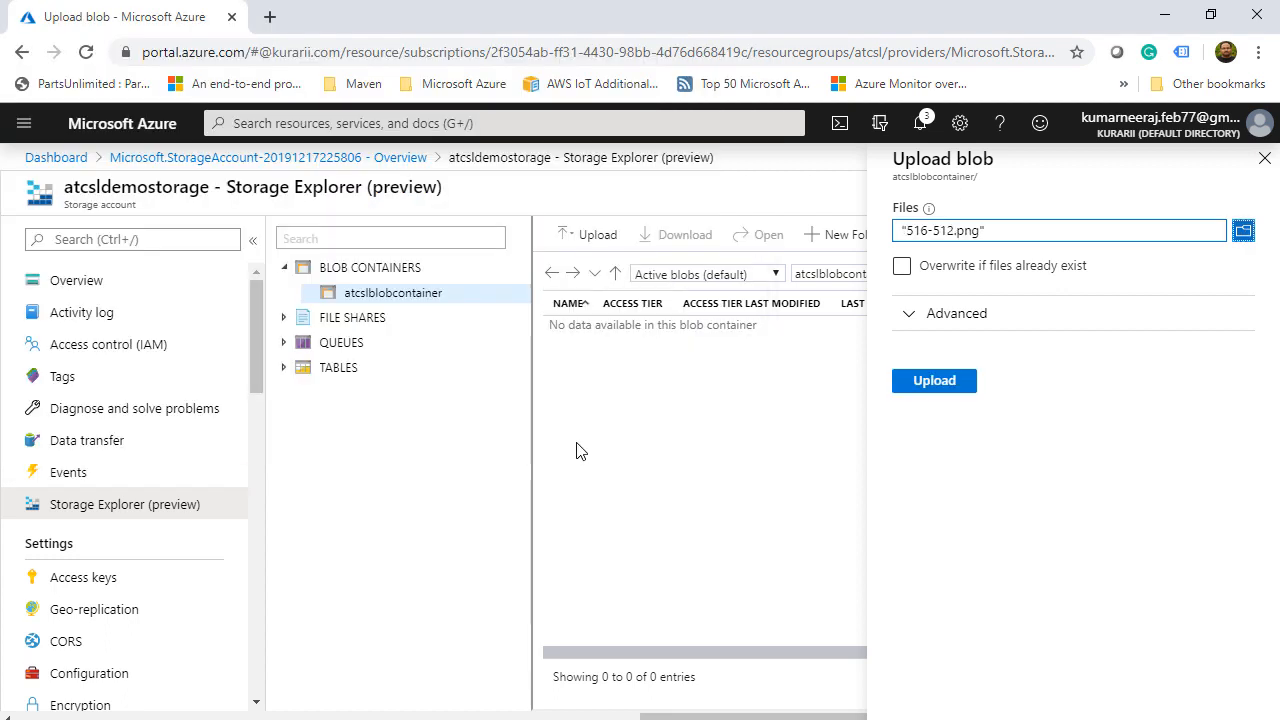
left_click(935, 386)
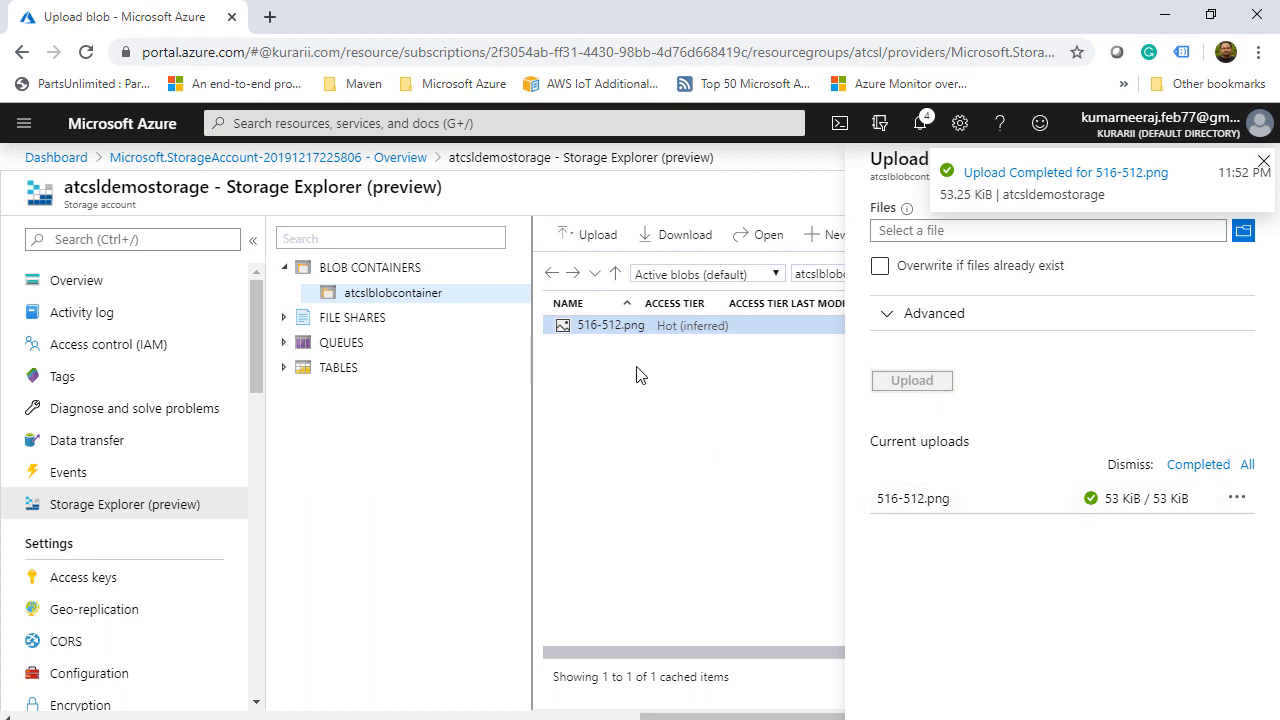
left_click(1263, 163)
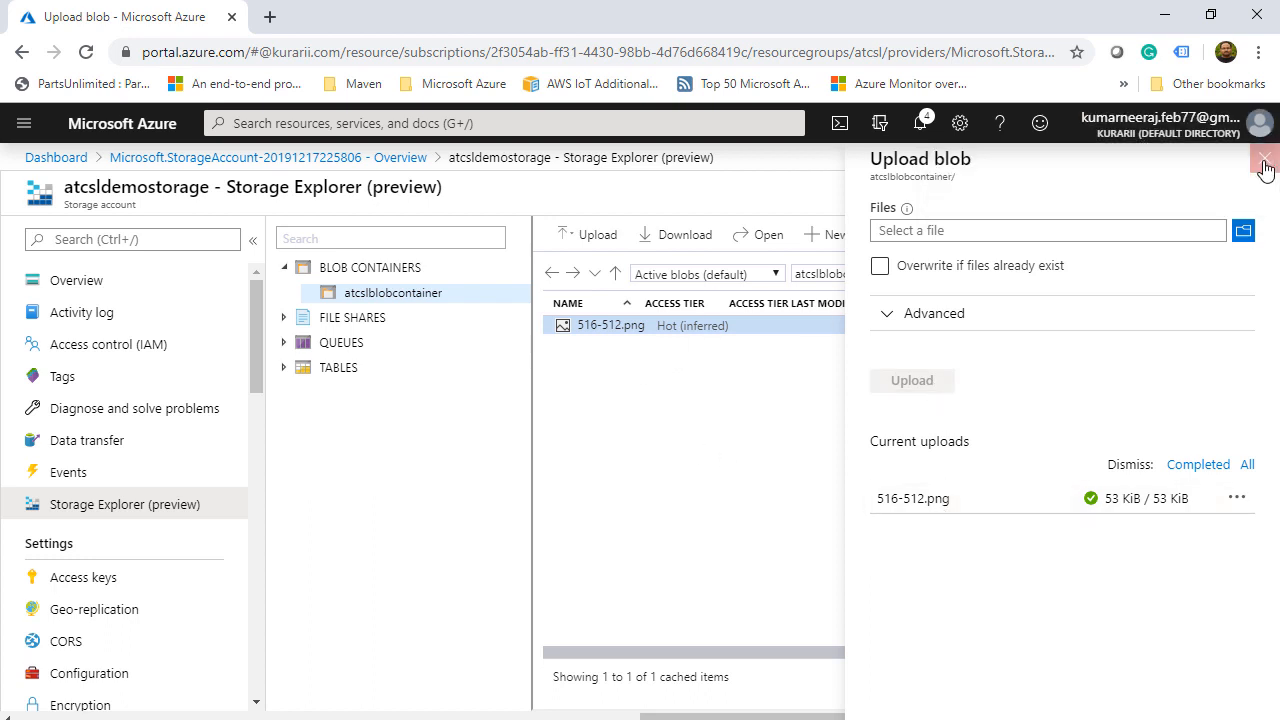
left_click(1265, 165)
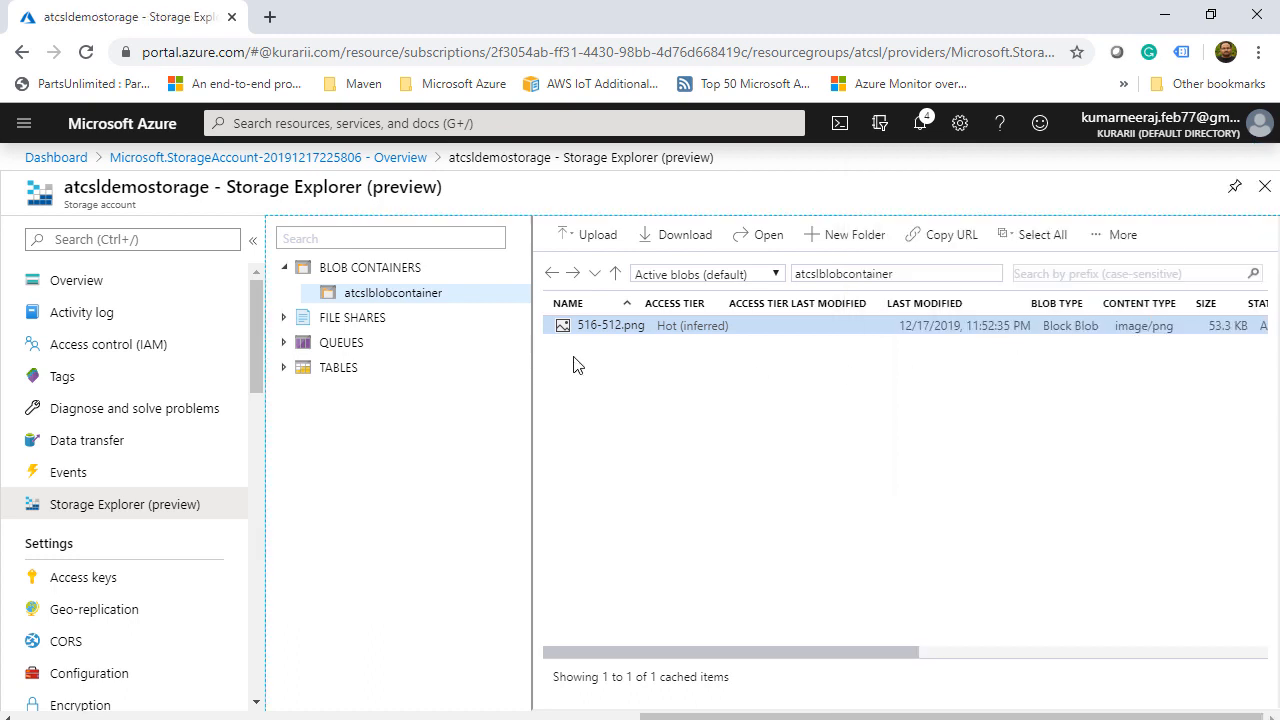
left_click_drag(257, 348, 249, 481)
- Open atcslblobcontainer and preview the 516-512.png blob through View/edit
left_click(100, 530)
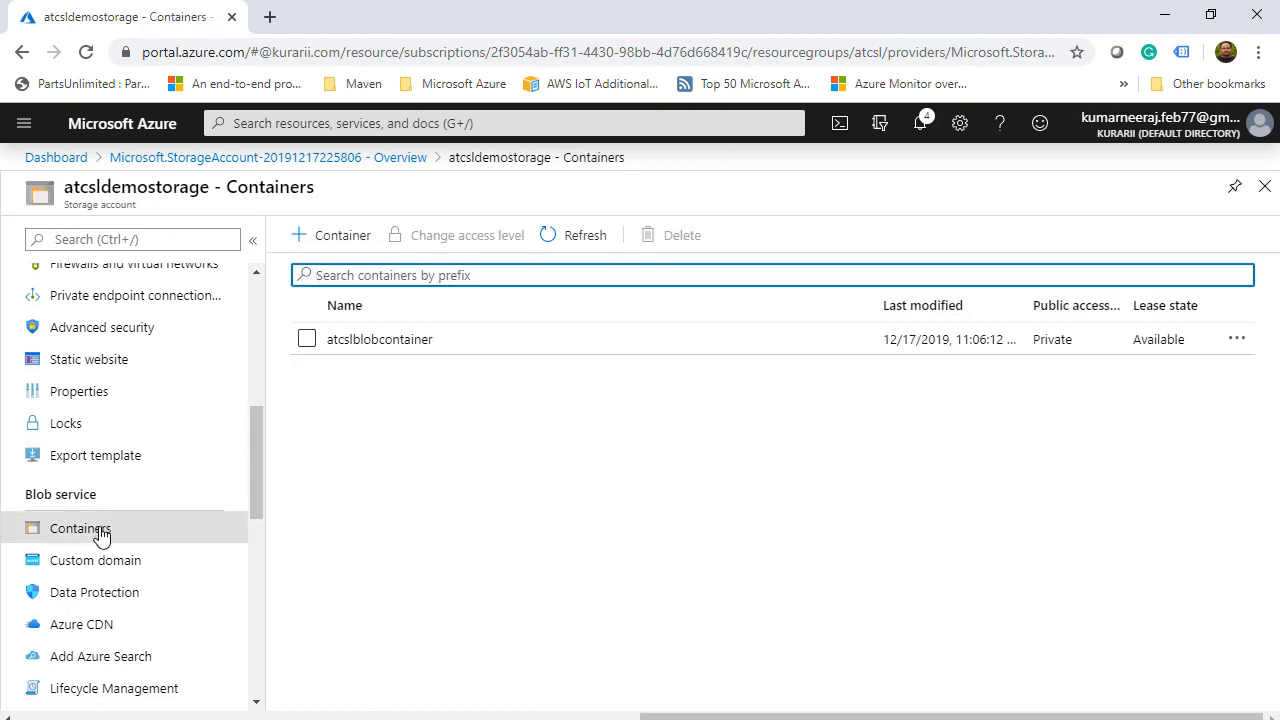
left_click(387, 344)
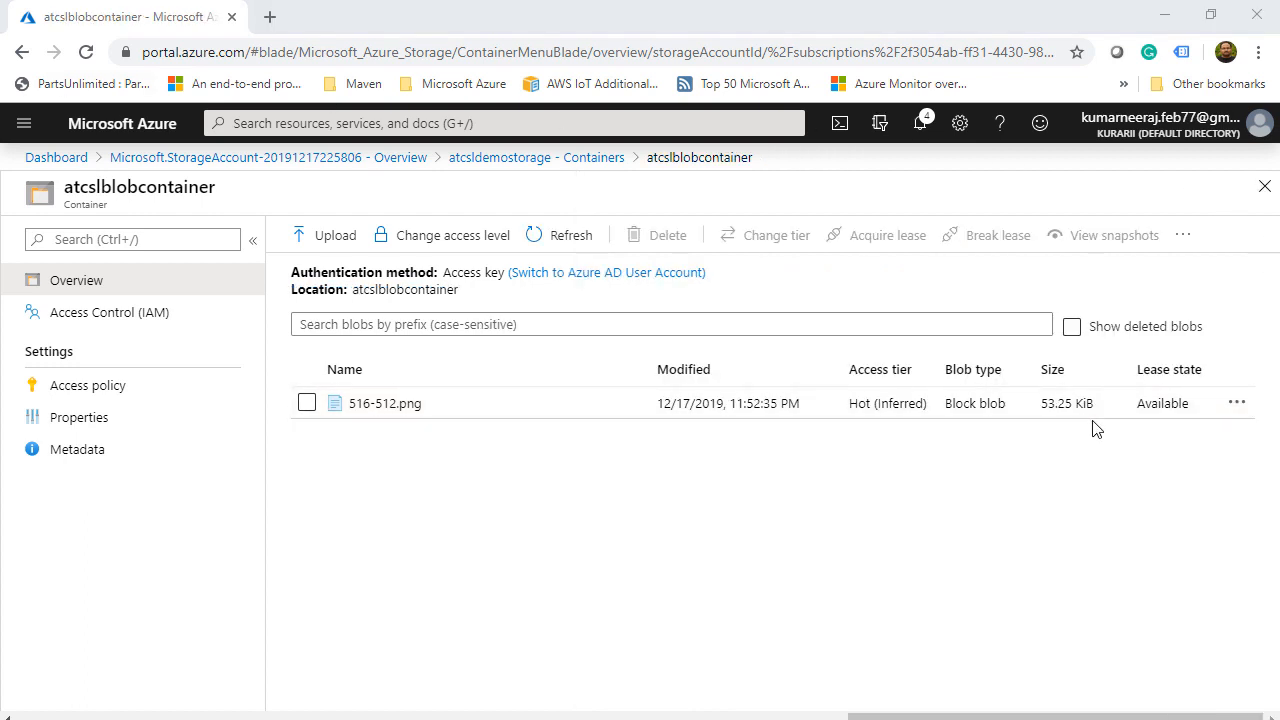
left_click(1236, 405)
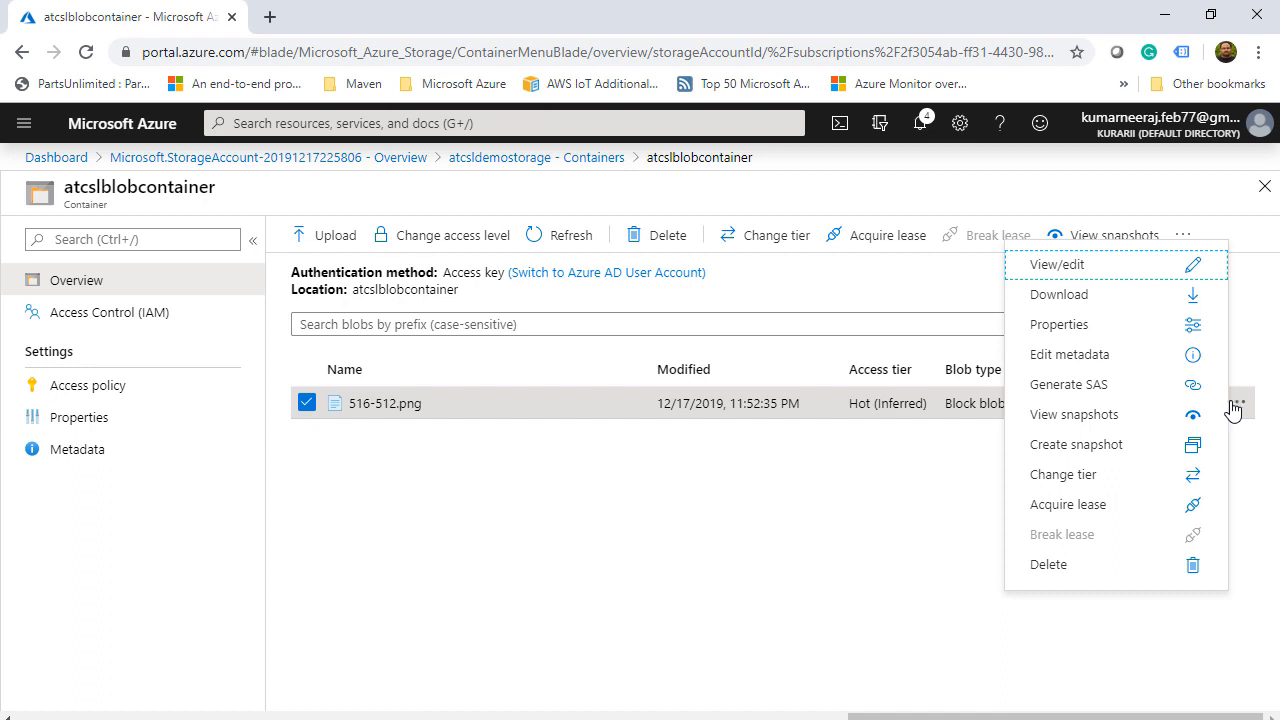
left_click(1096, 262)
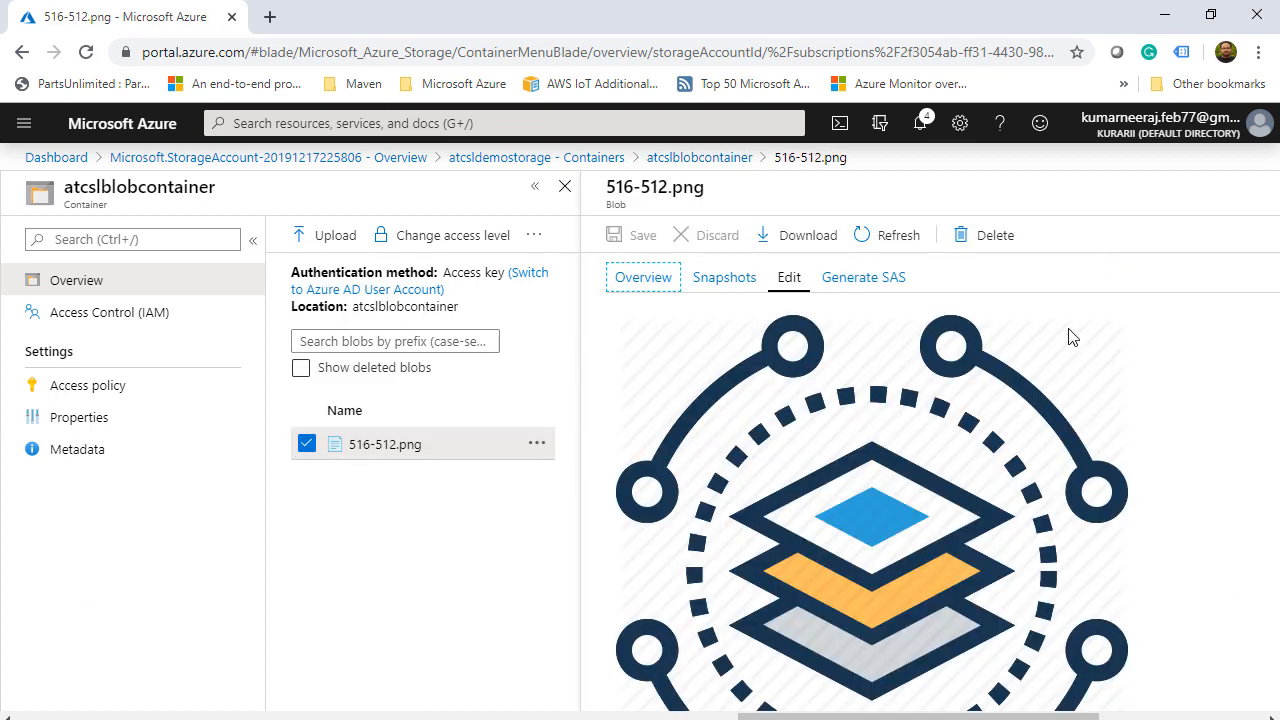
- Generate a Read SAS token and URL signed with Key 1, copy the blob SAS URL, and open a new tab
left_click(884, 285)
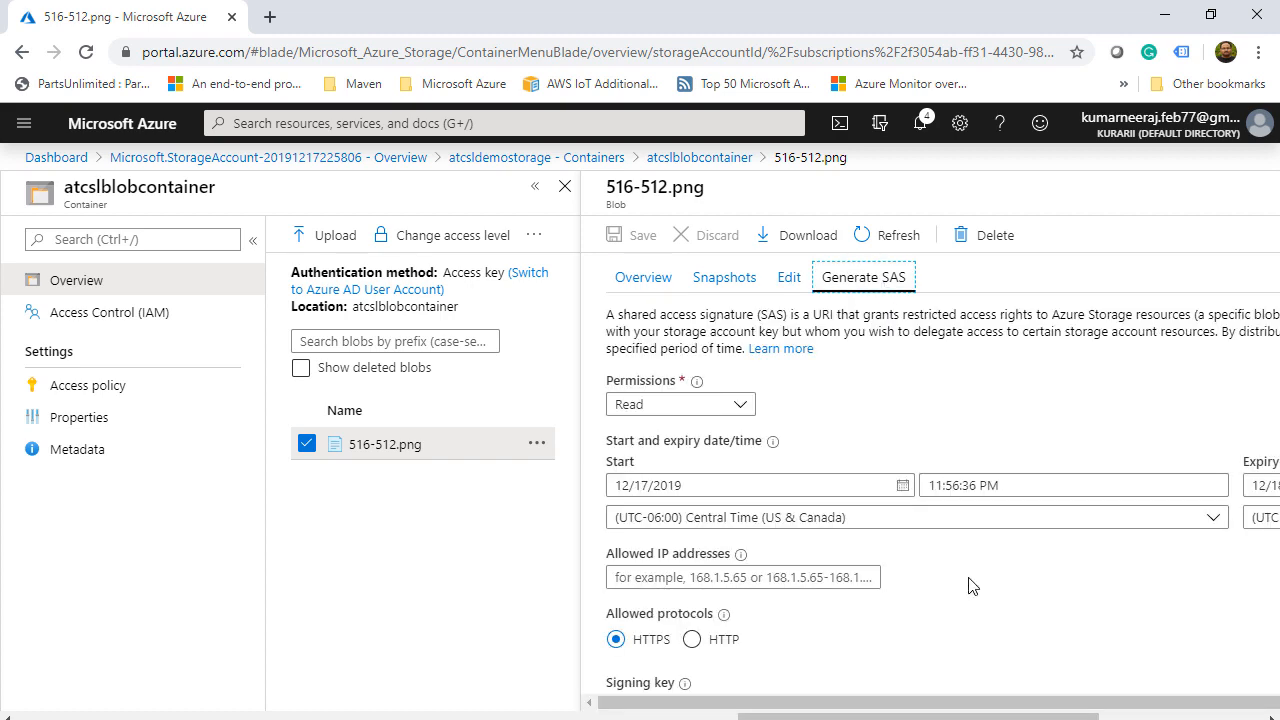
scroll(970, 586, "down", 1)
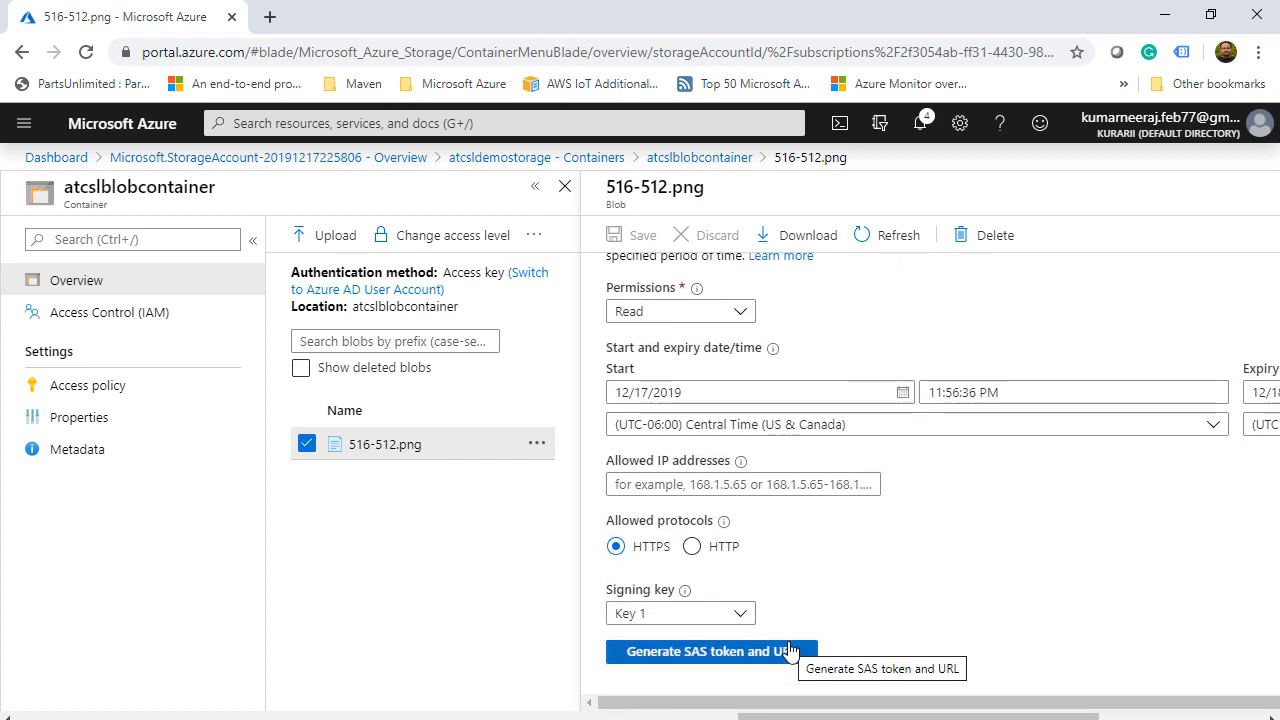
left_click(750, 617)
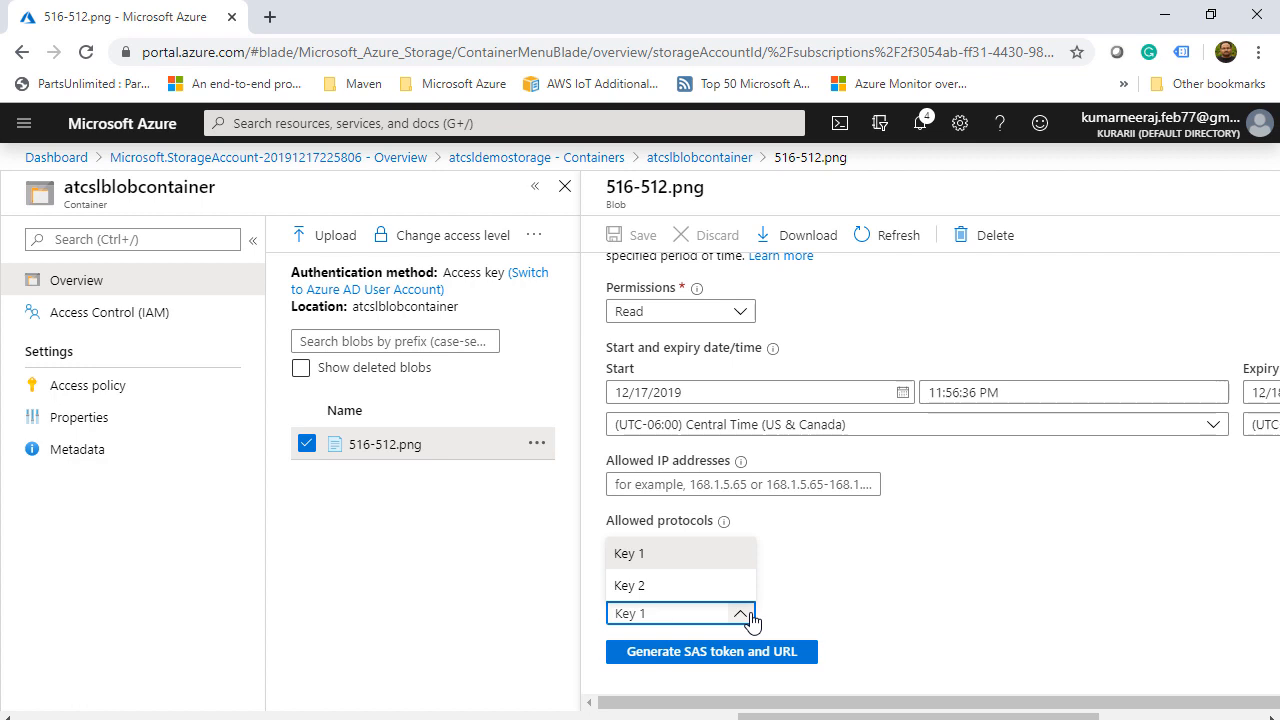
left_click(748, 615)
left_click(767, 655)
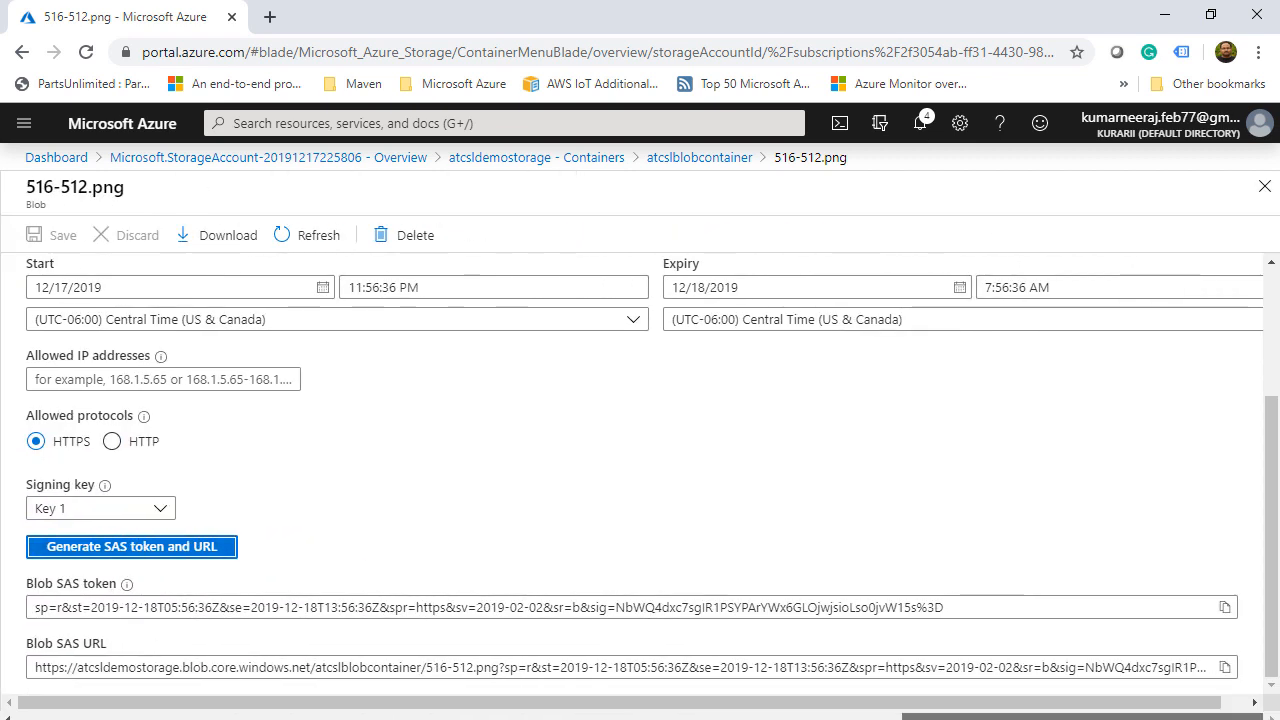
left_click(1225, 667)
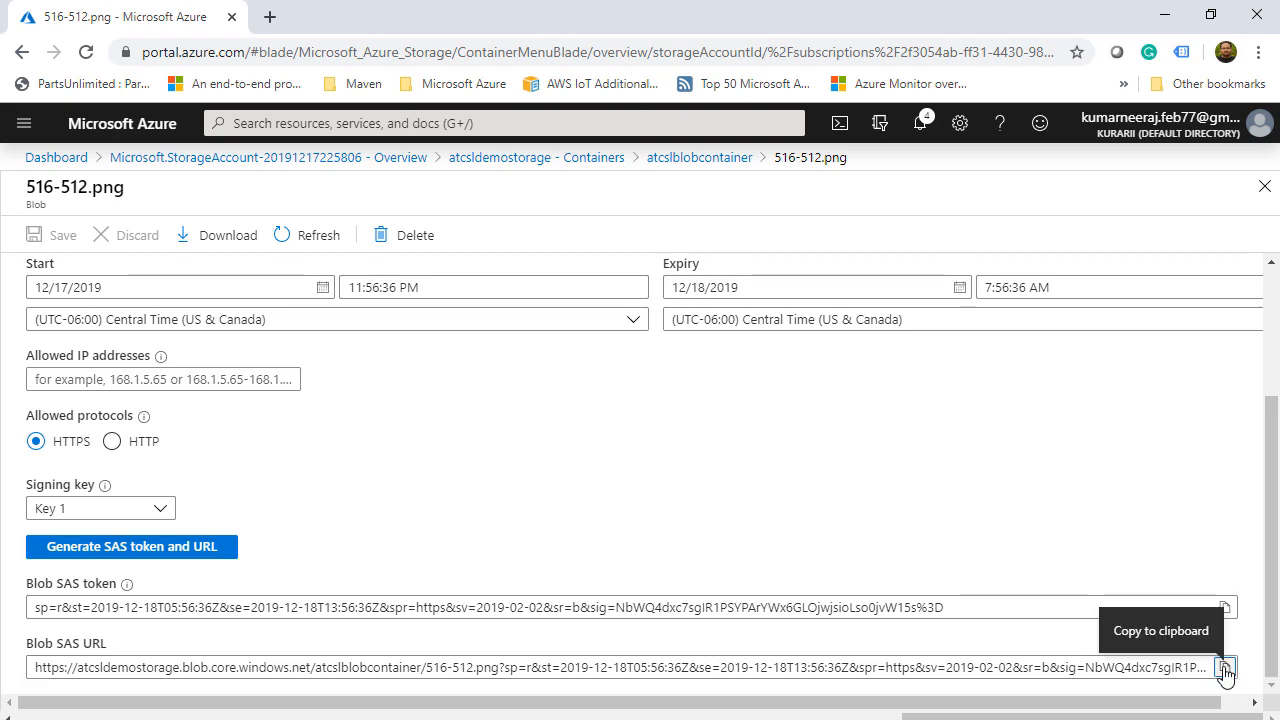
left_click(269, 17)
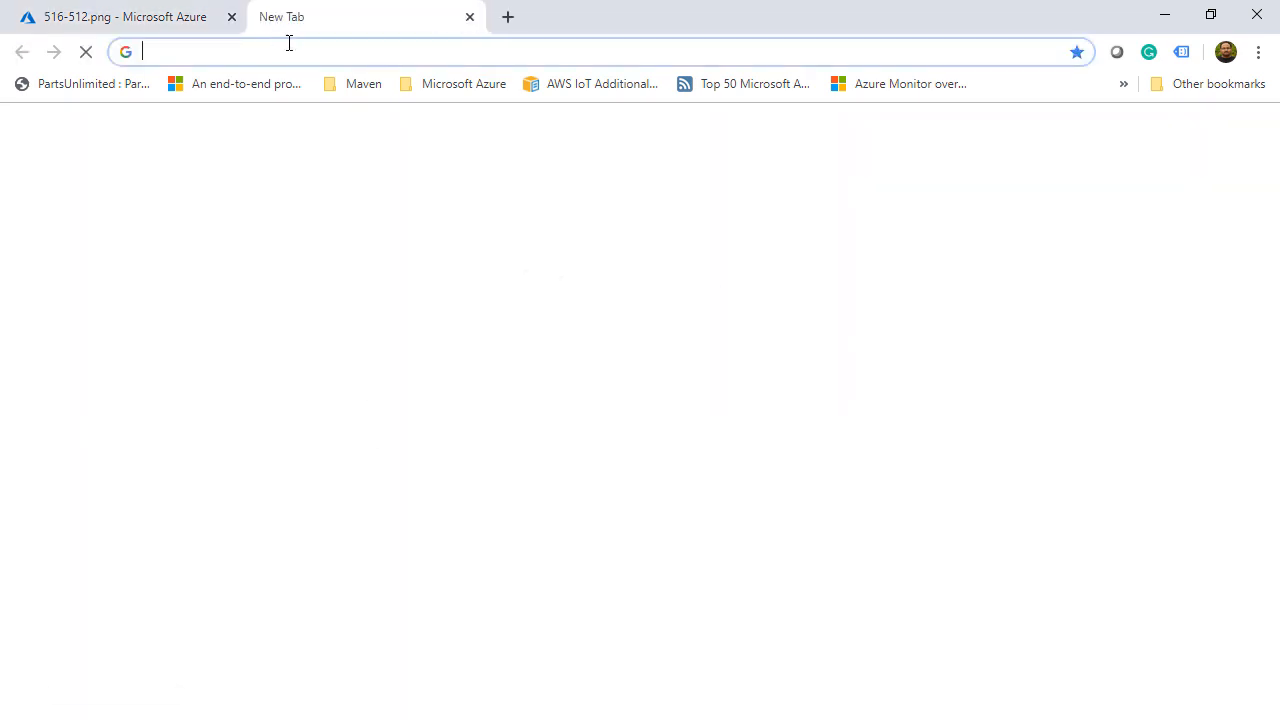
- Load the pasted SAS URL to confirm the 516-512.png image displays, then close that tab
right_click(295, 57)
left_click(342, 192)
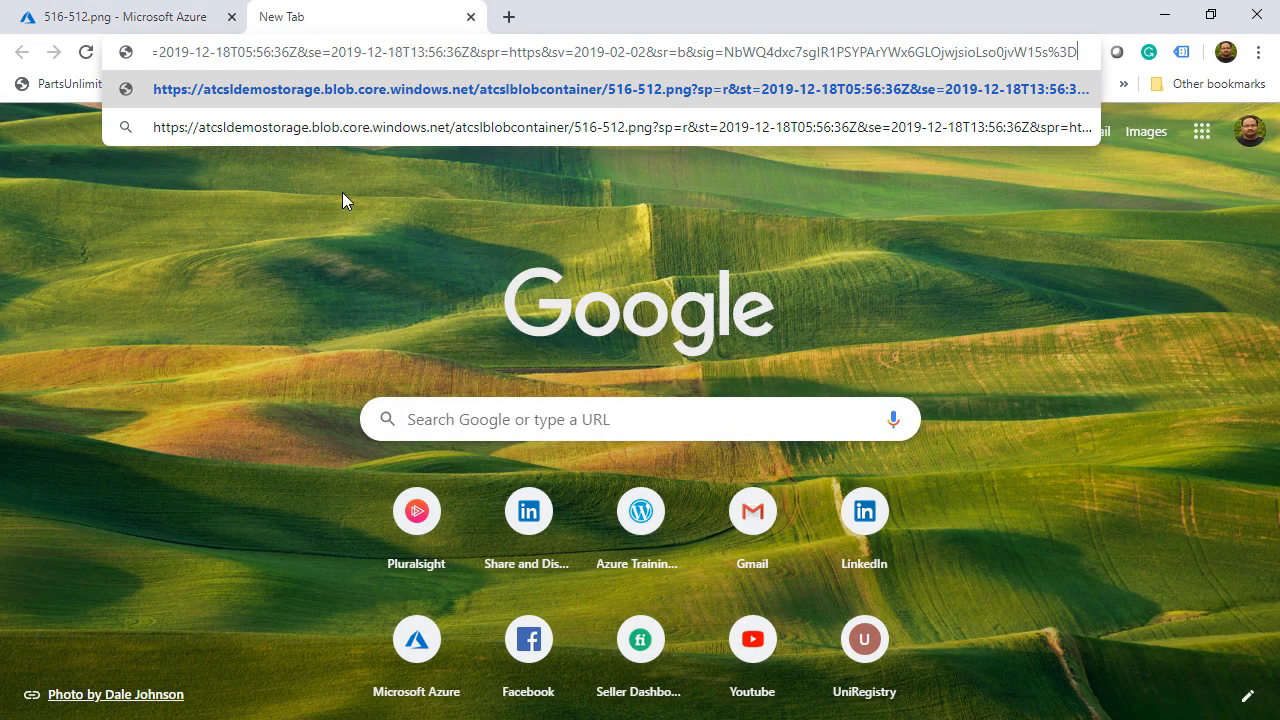
key("Return")
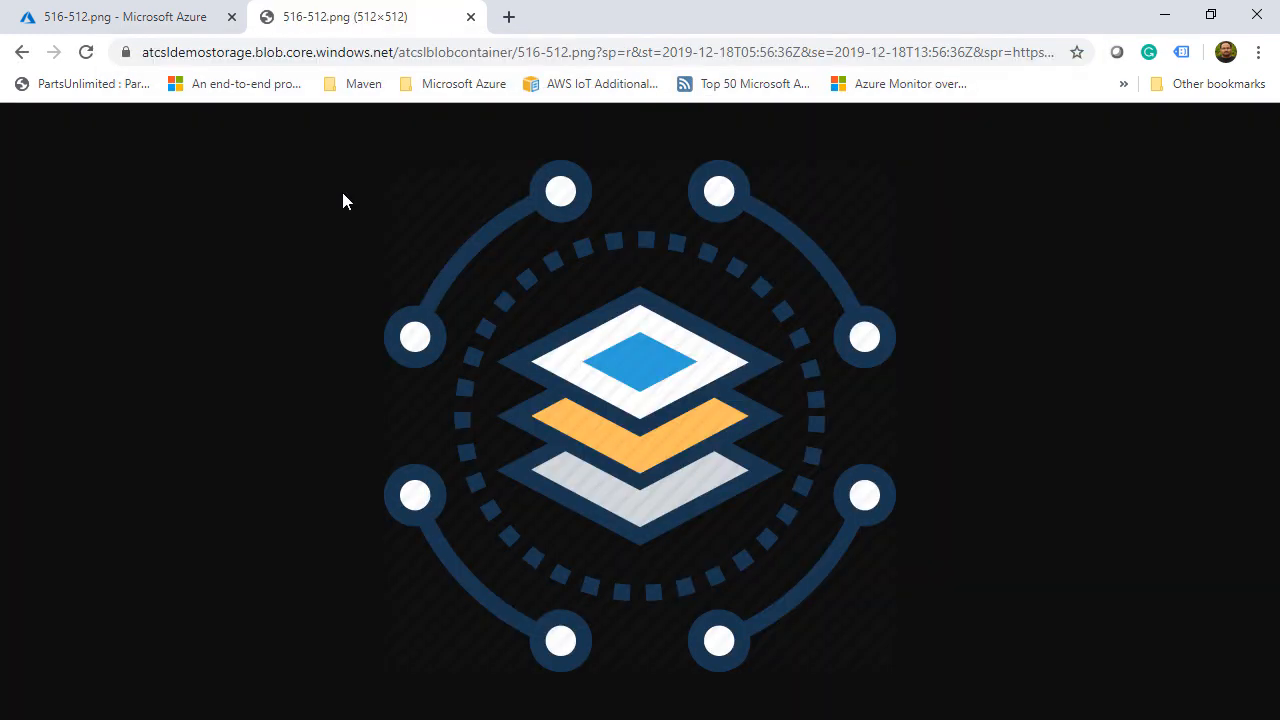
left_click(470, 17)
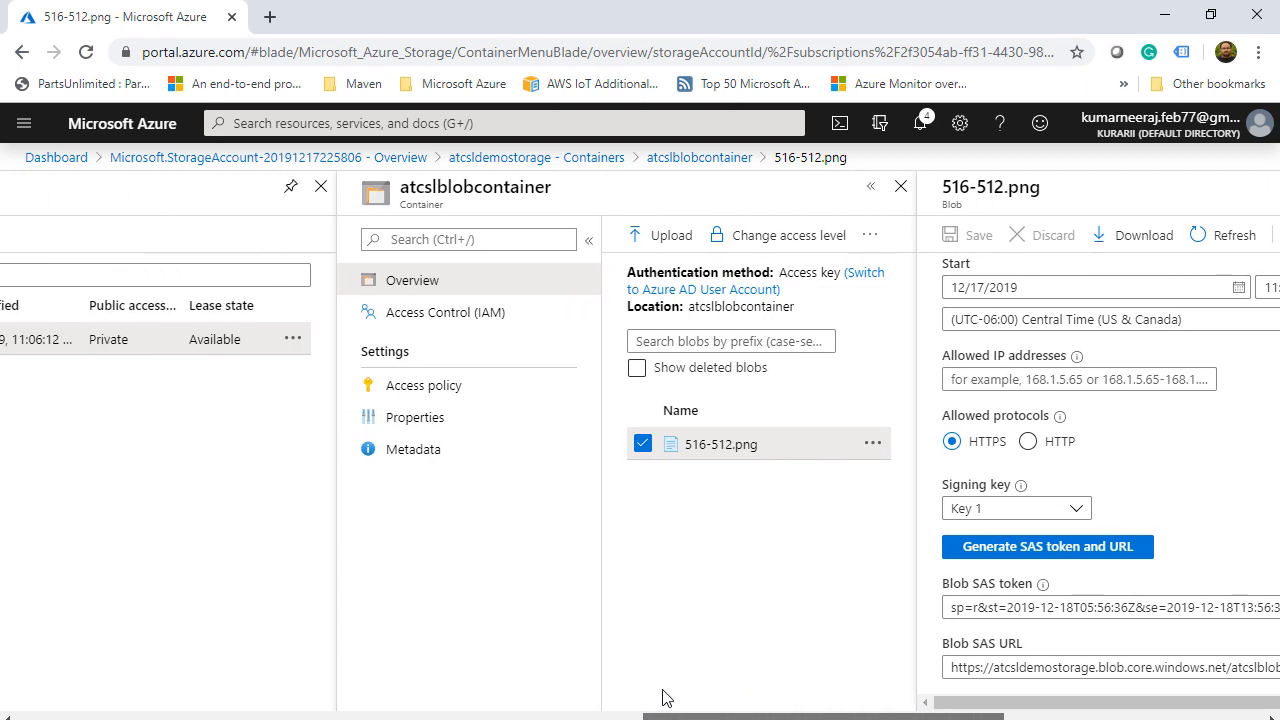
- Show the atcsldemostorage Events page down to the 'When a new blob is uploaded' template cards
left_click_drag(662, 698, 394, 698)
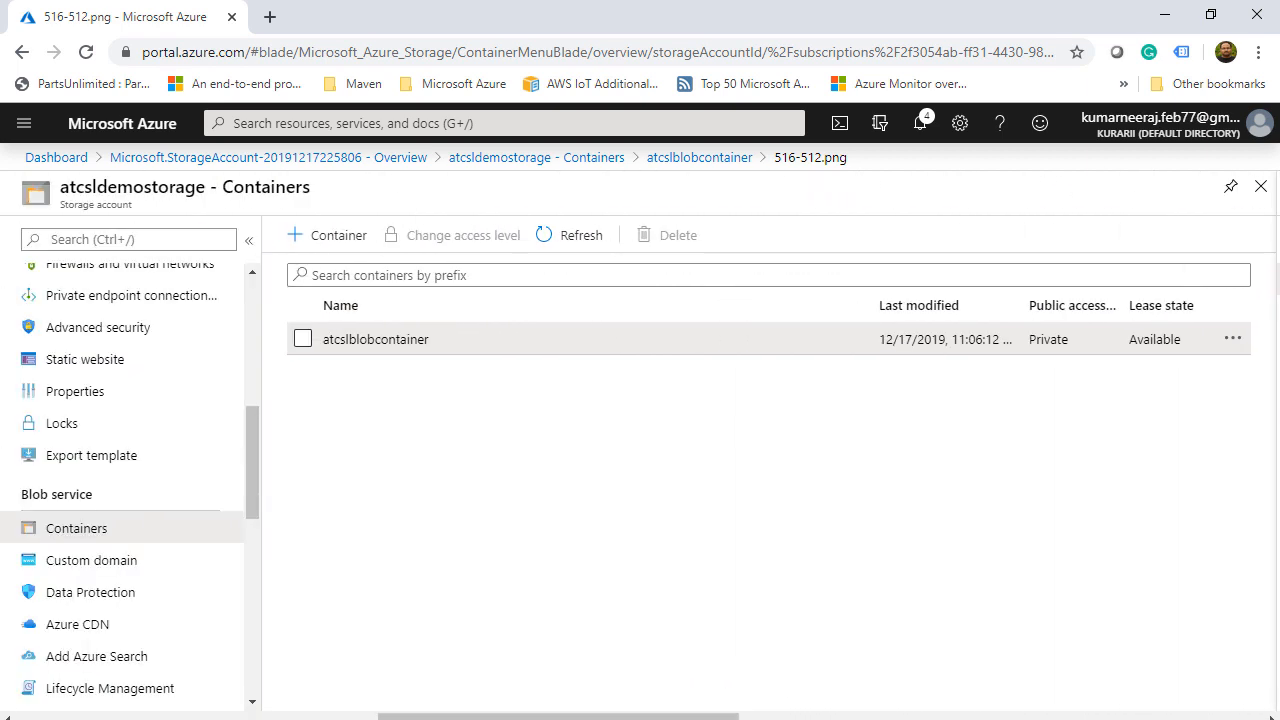
scroll(120, 470, "up", 3)
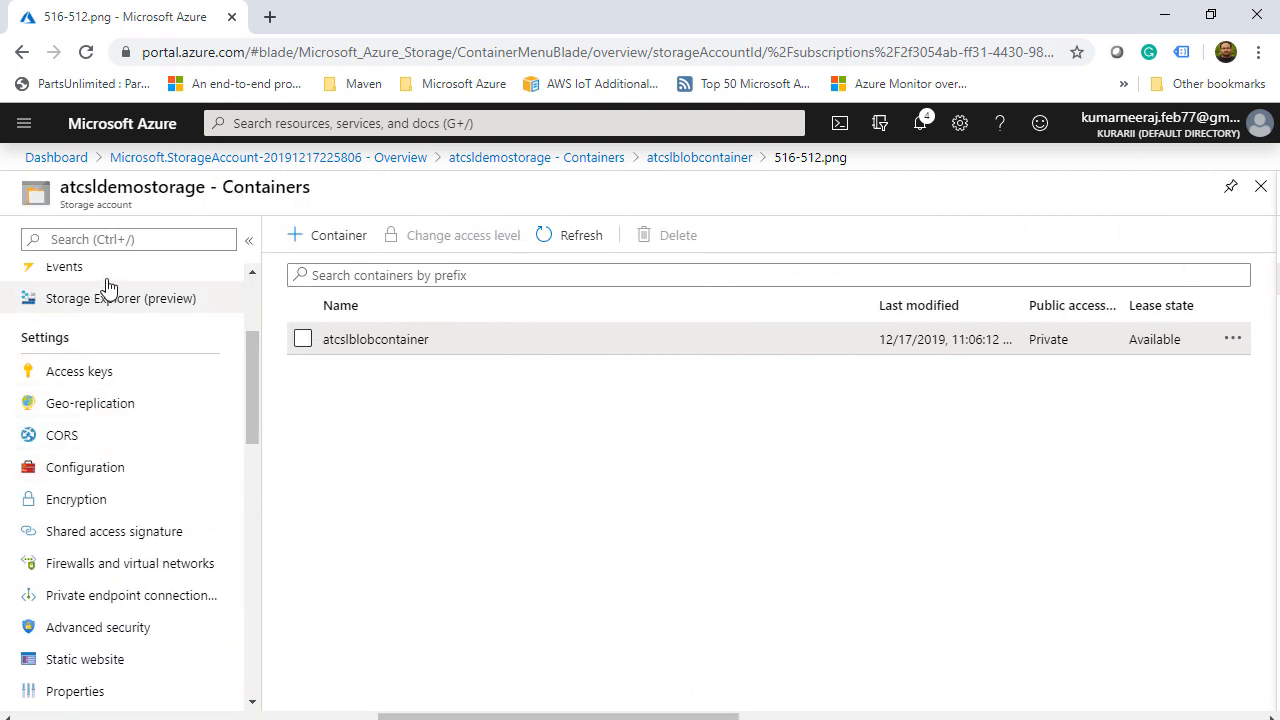
scroll(105, 295, "up", 1)
left_click(97, 376)
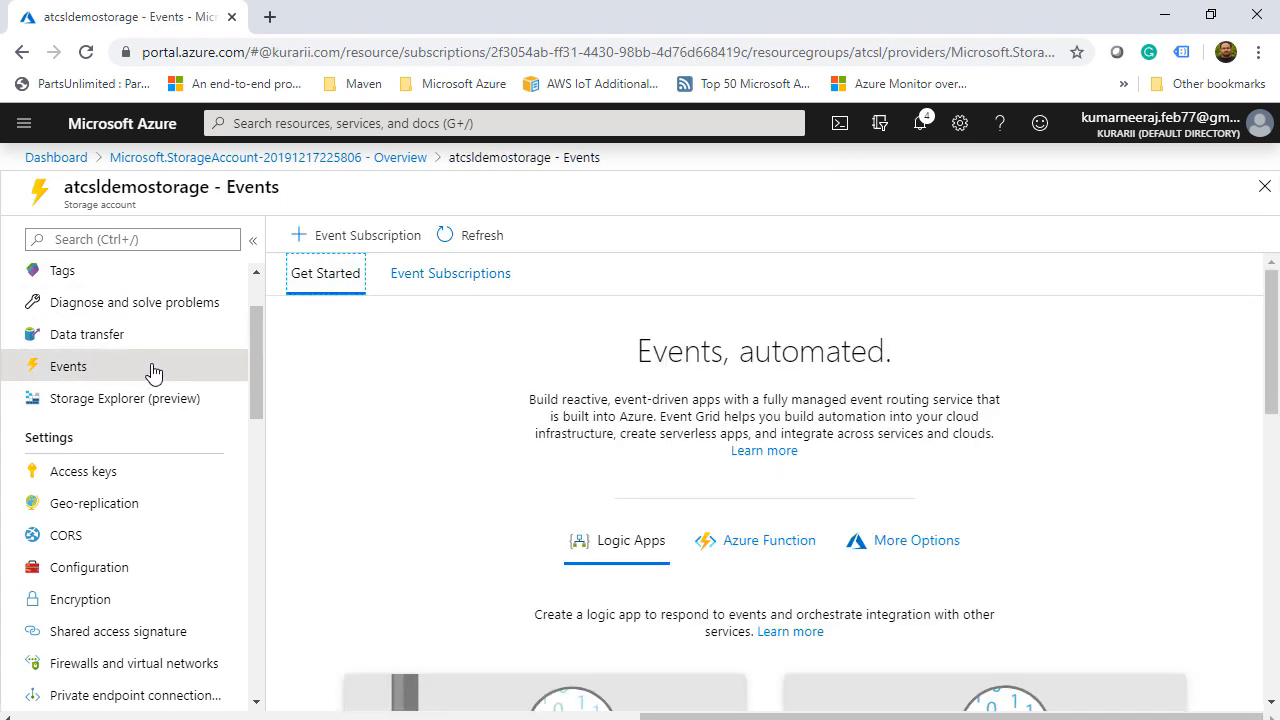
scroll(380, 401, "down", 4)
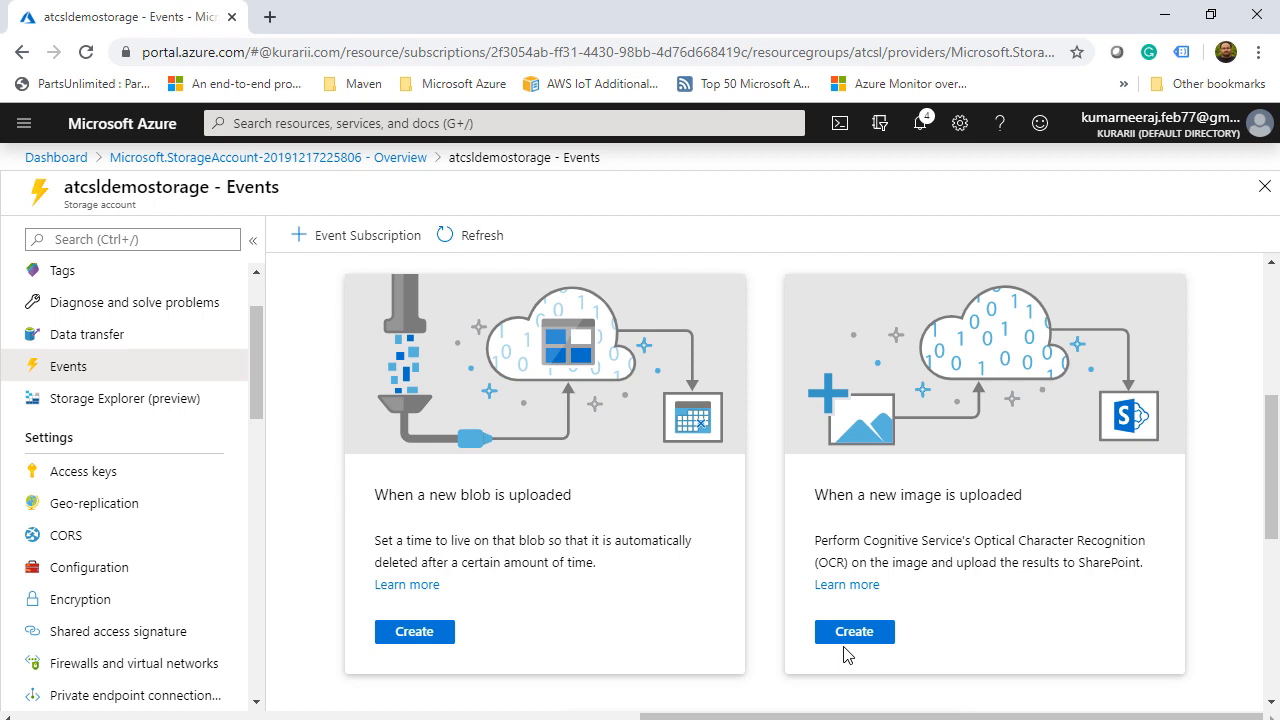
- Search for 'sendgrid' and start creating a new SendGrid account
left_click(318, 123)
type("s")
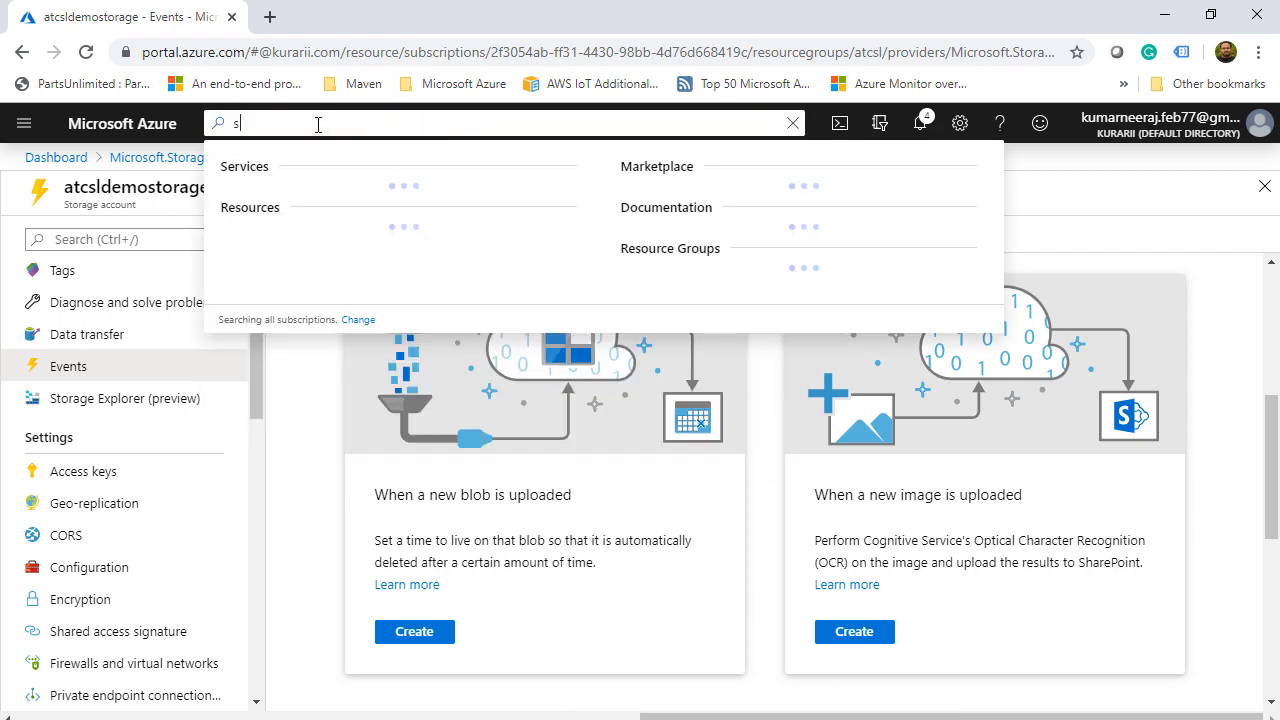
type("endgrid")
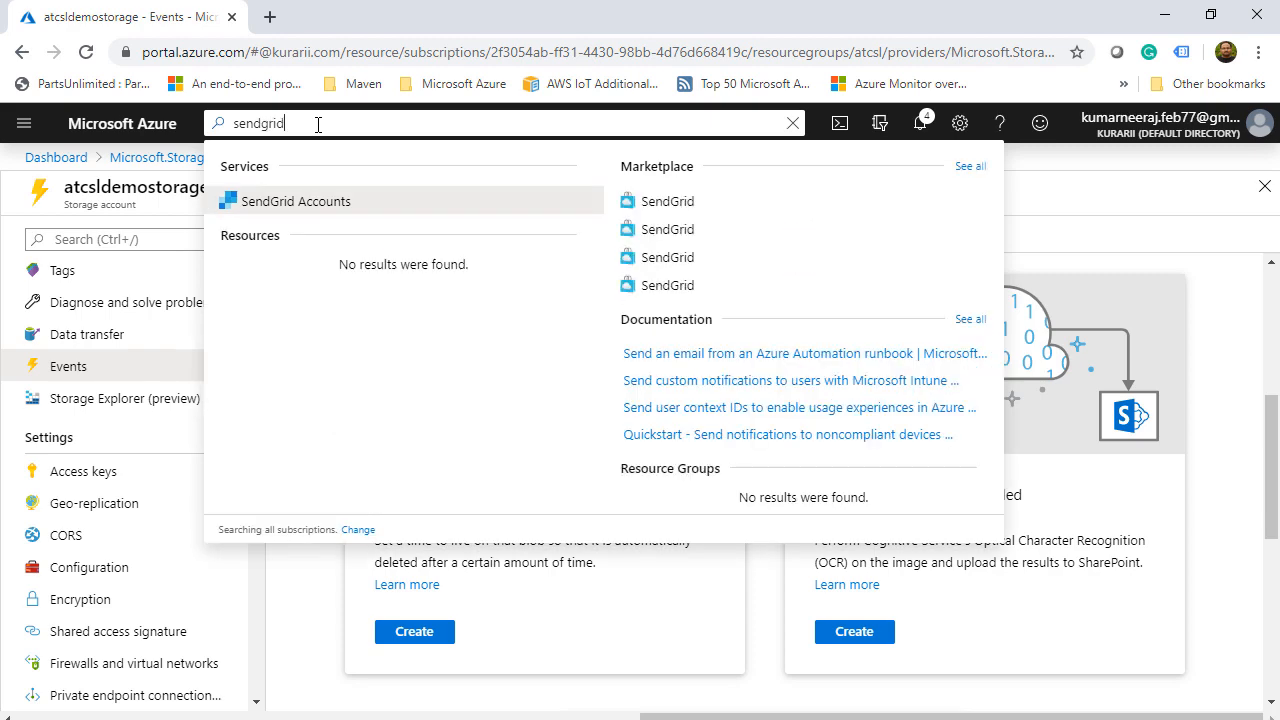
left_click(305, 204)
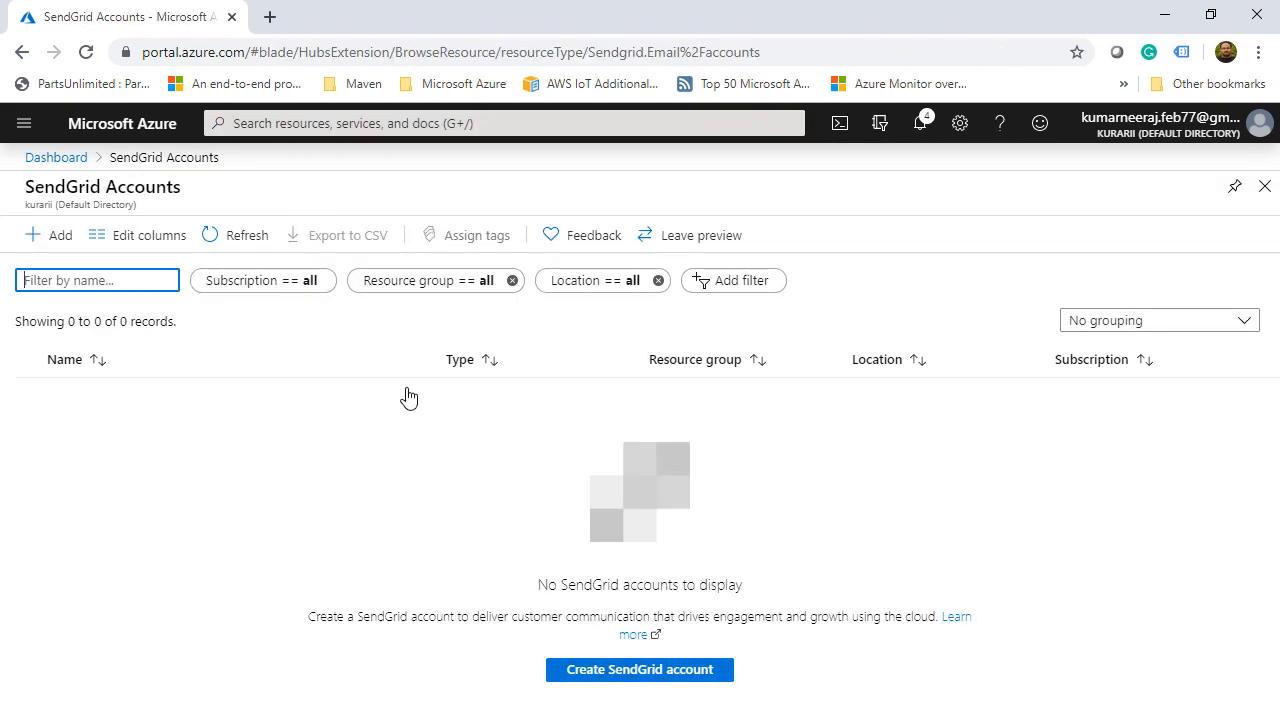
left_click(604, 674)
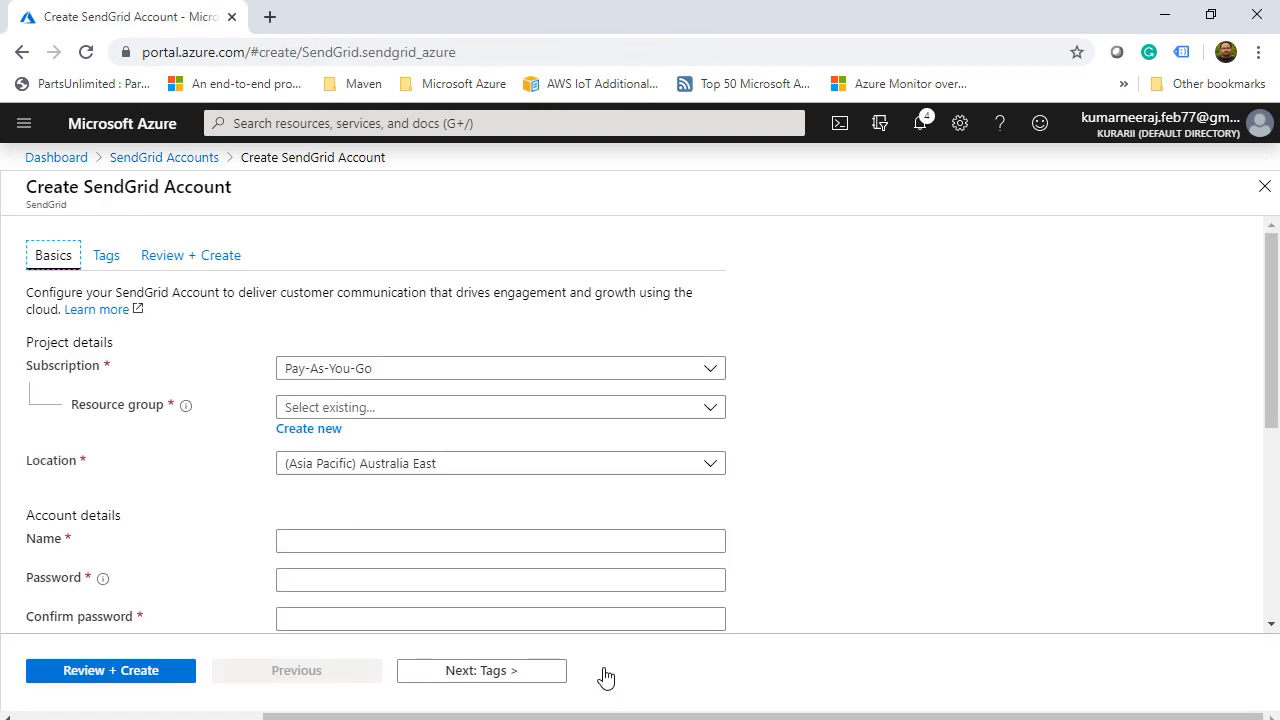
- Place the account in resource group atcsl with location (US) Central US
left_click(710, 409)
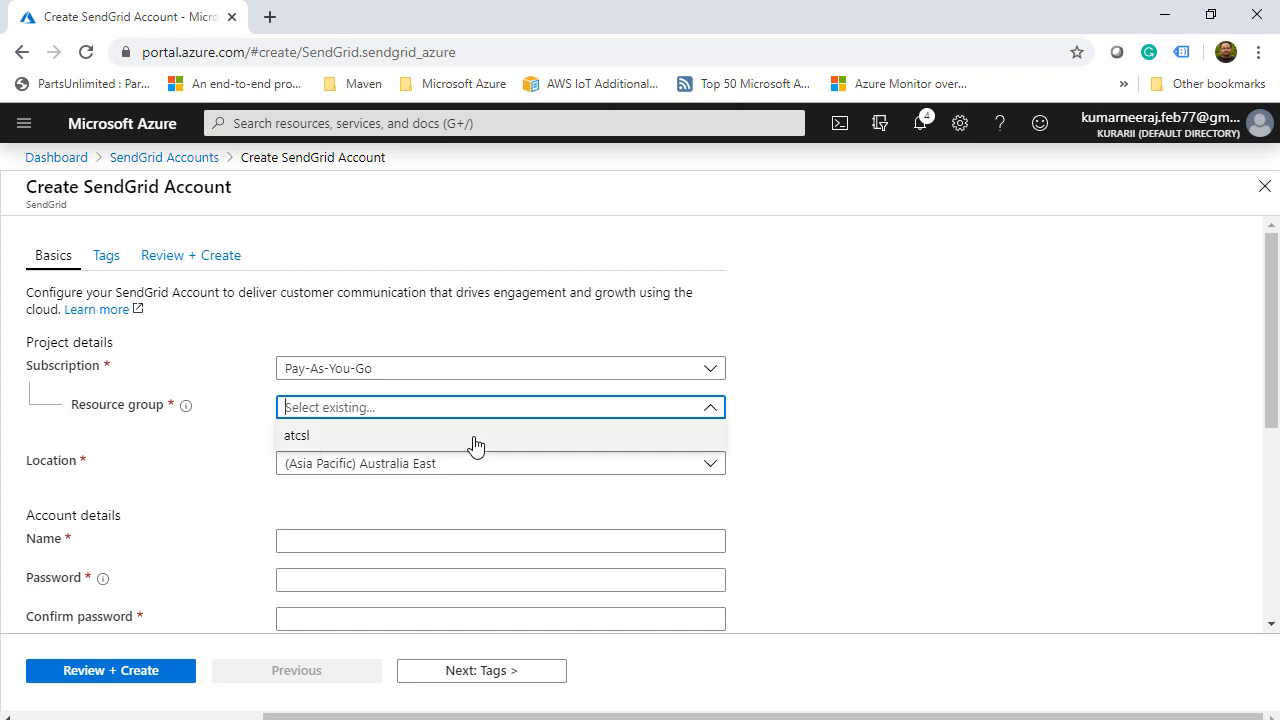
left_click(471, 441)
left_click(712, 465)
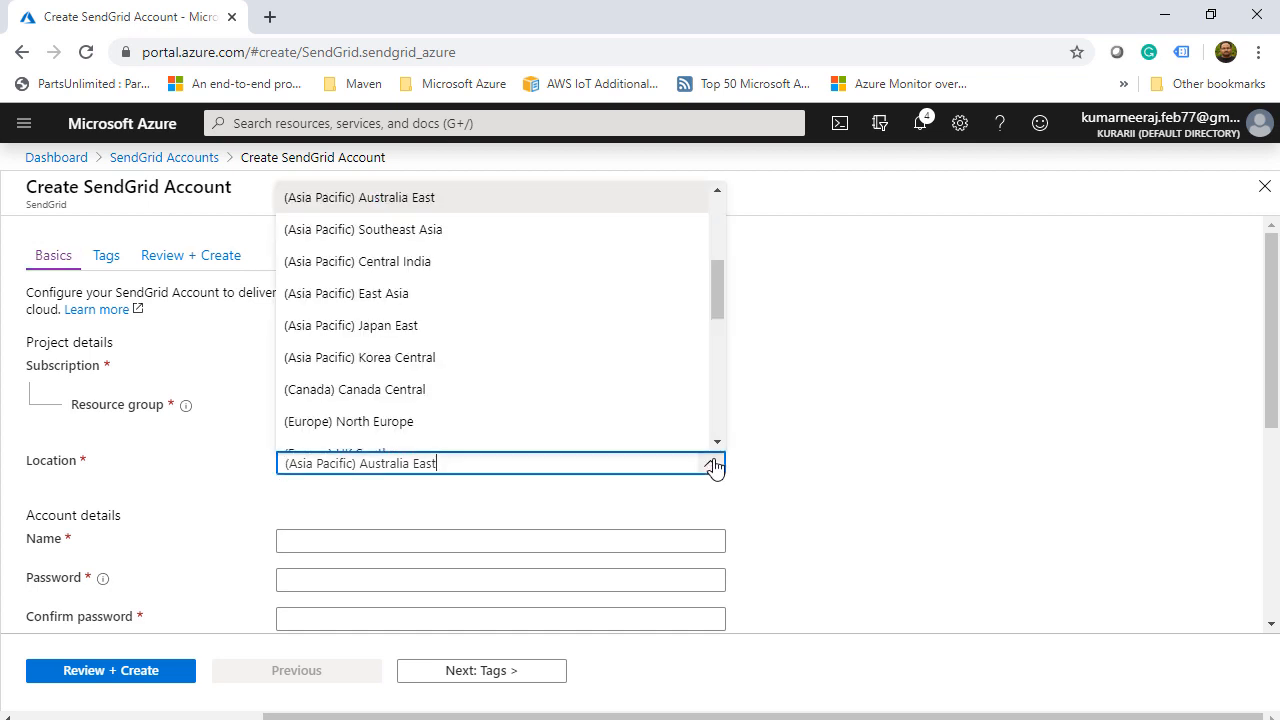
scroll(717, 260, "up", 1)
scroll(443, 263, "up", 2)
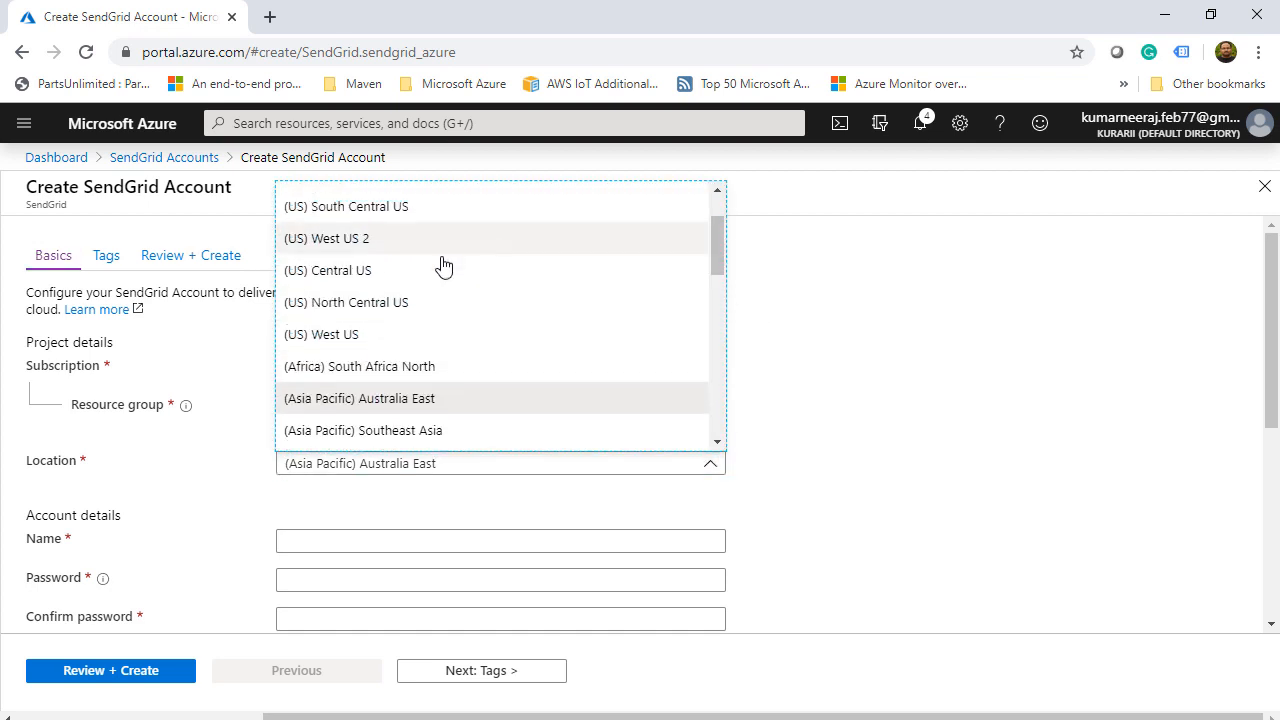
left_click(441, 265)
- Name the account atcslsendgrid and enter and confirm the account password
left_click(351, 540)
type("atcslsendgrid")
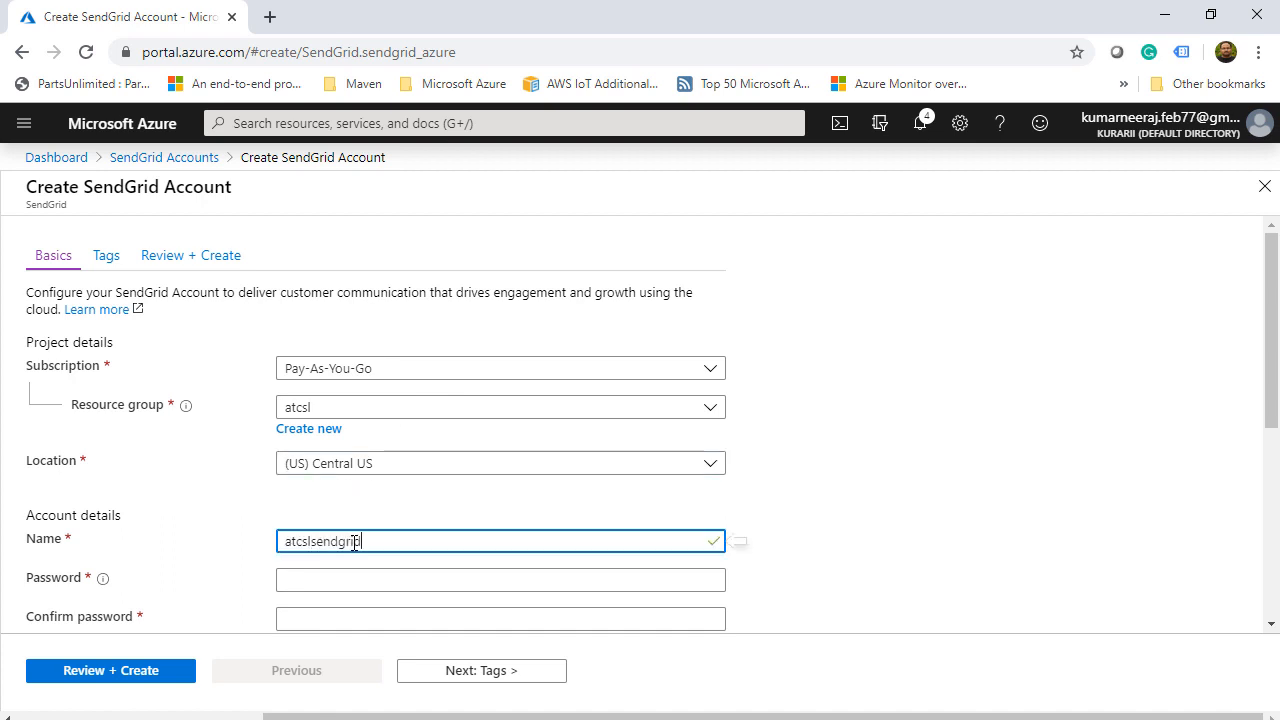
left_click(420, 583)
scroll(420, 583, "down", 1)
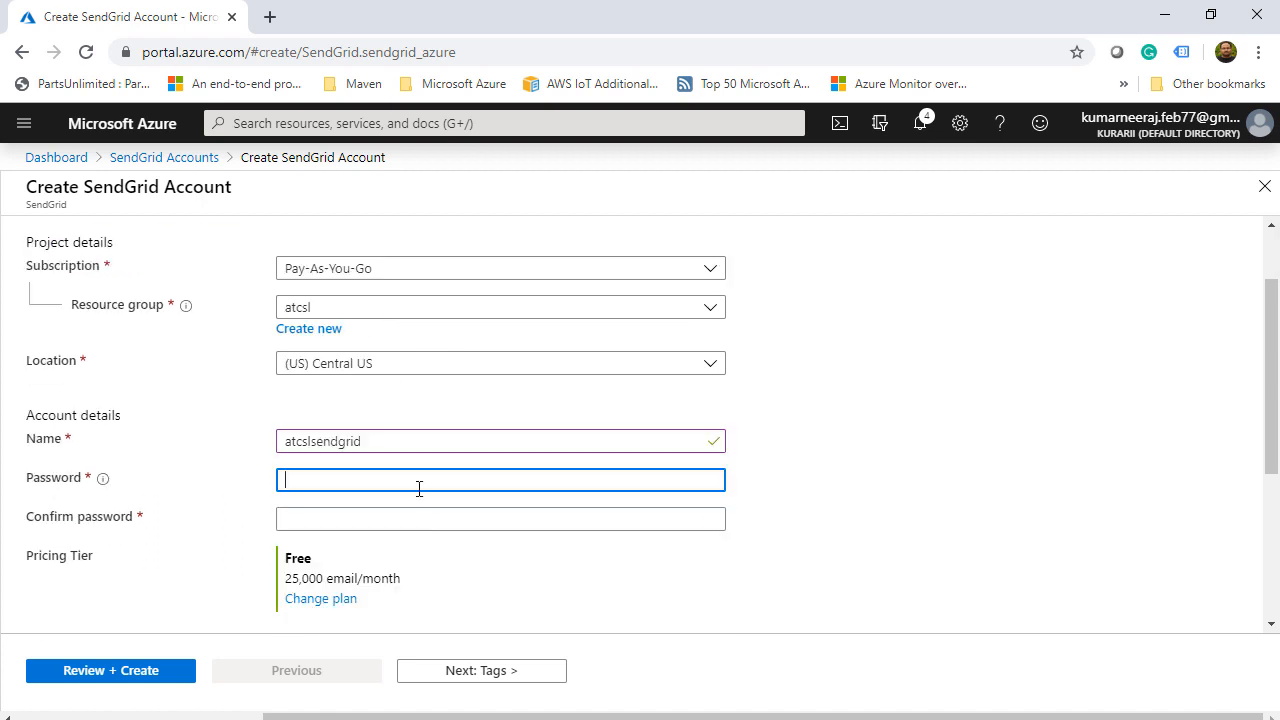
type("•••••••••••")
key("Tab")
type("•••••••••••")
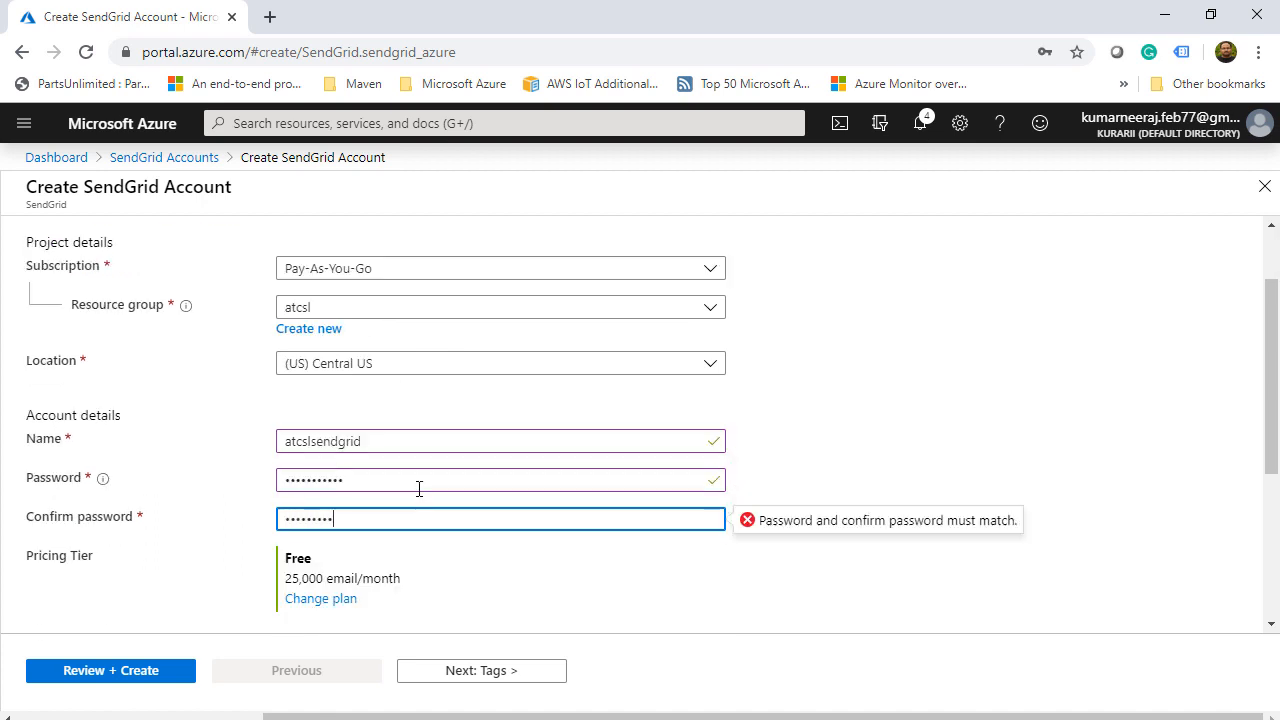
left_click(1107, 565)
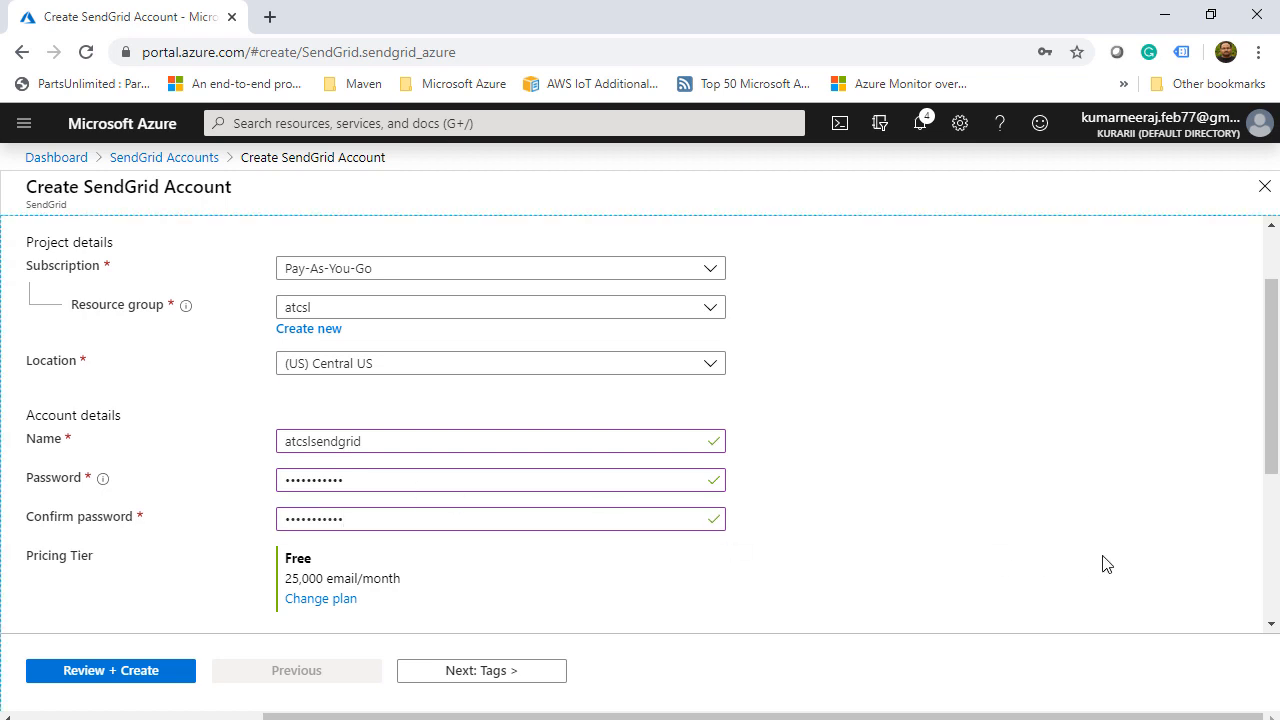
- Fill in the contact's first name, last name and e-mail address
scroll(1107, 565, "down", 2)
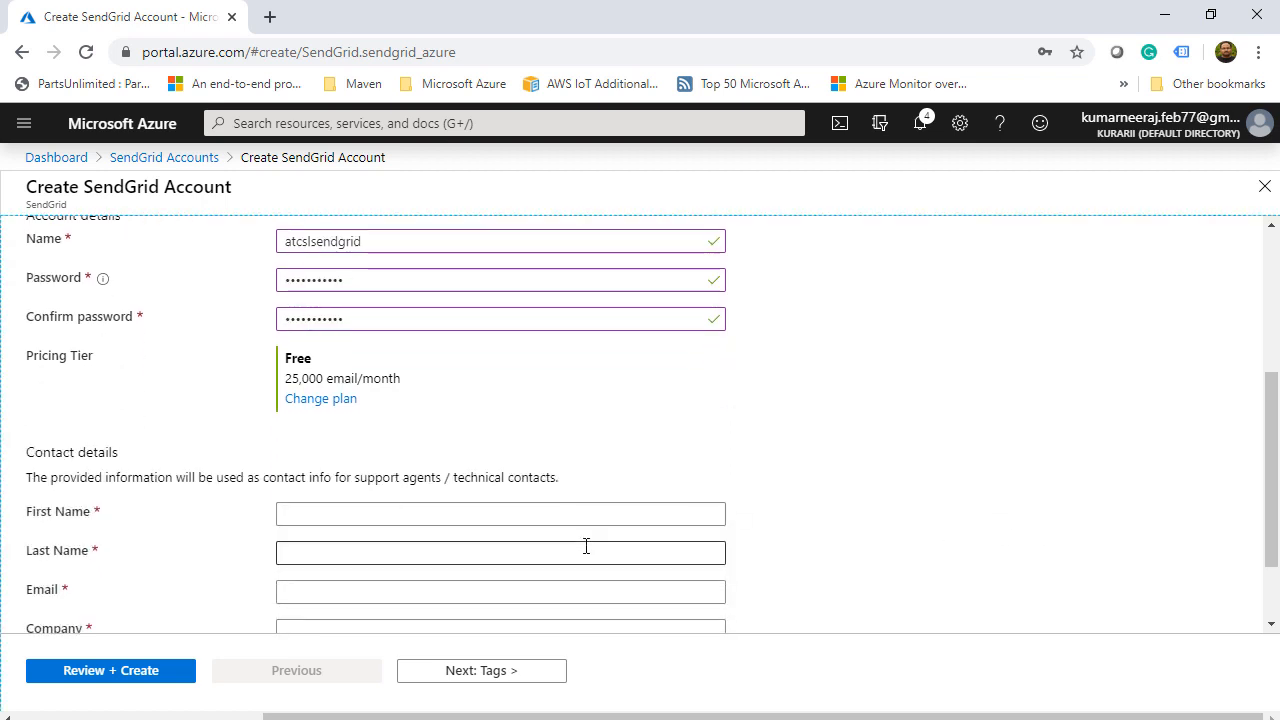
scroll(586, 546, "down", 1)
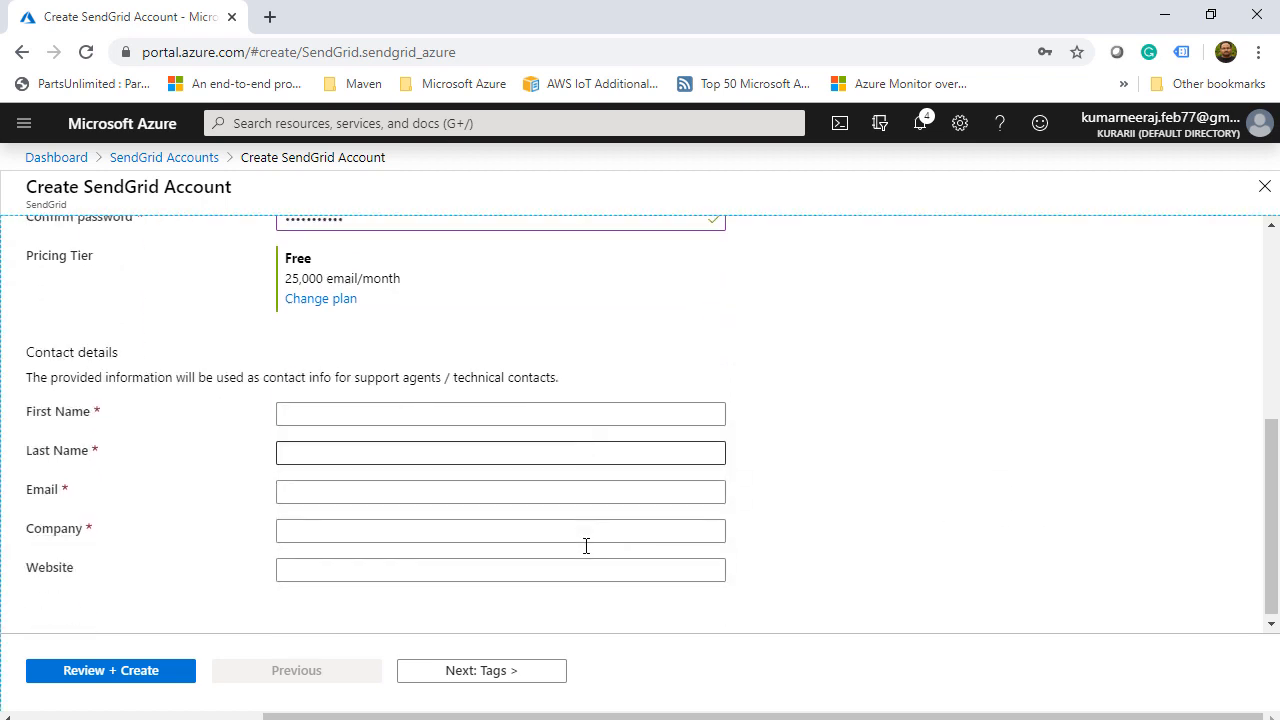
left_click(475, 416)
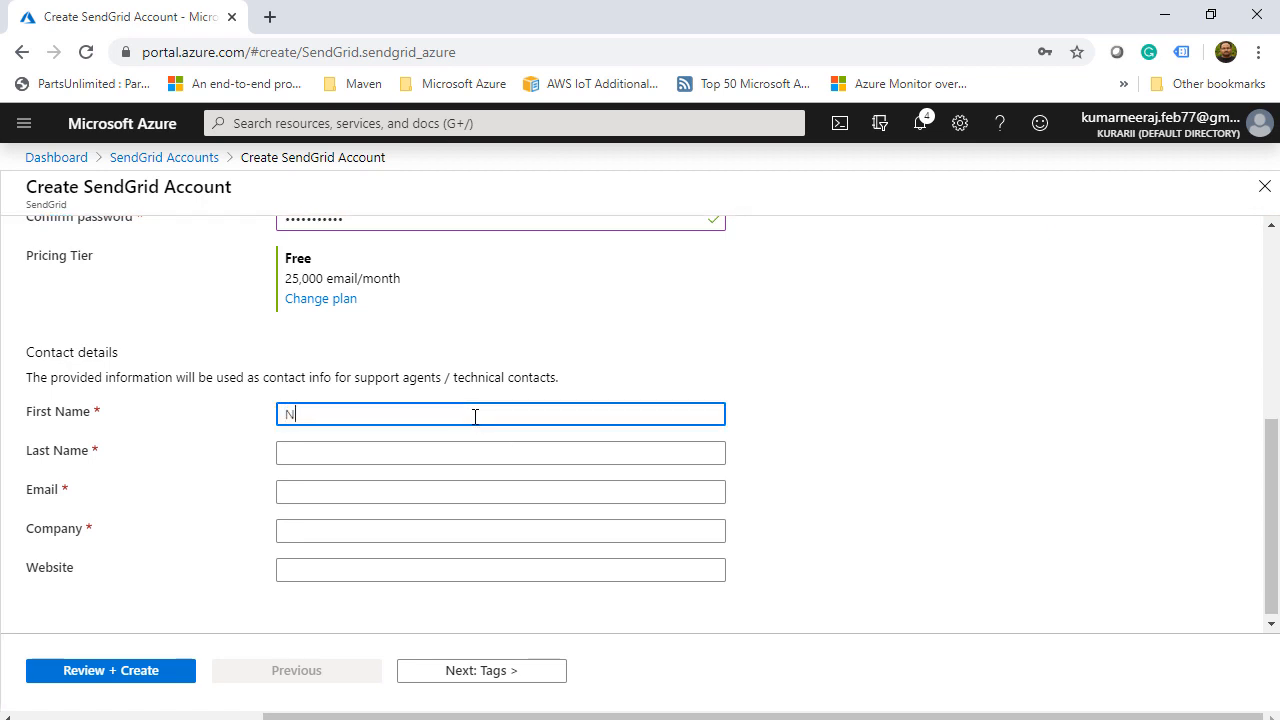
key("Tab")
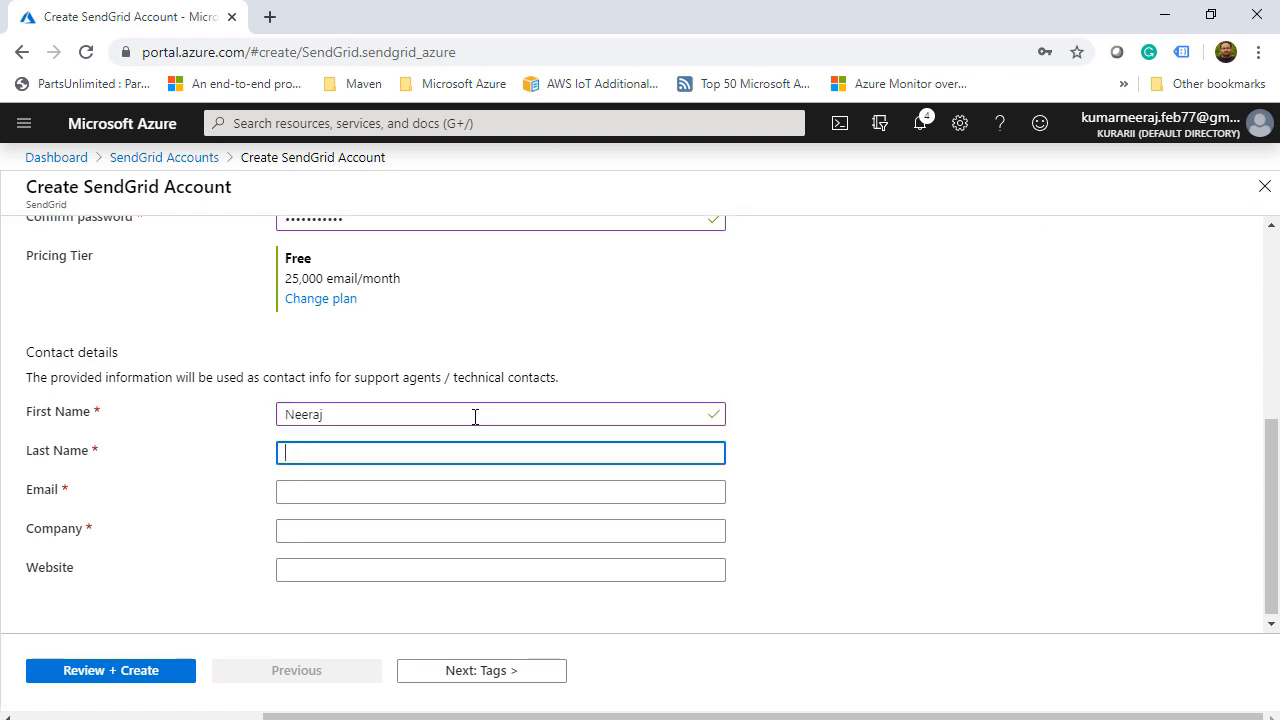
type("Kumar")
key("Tab")
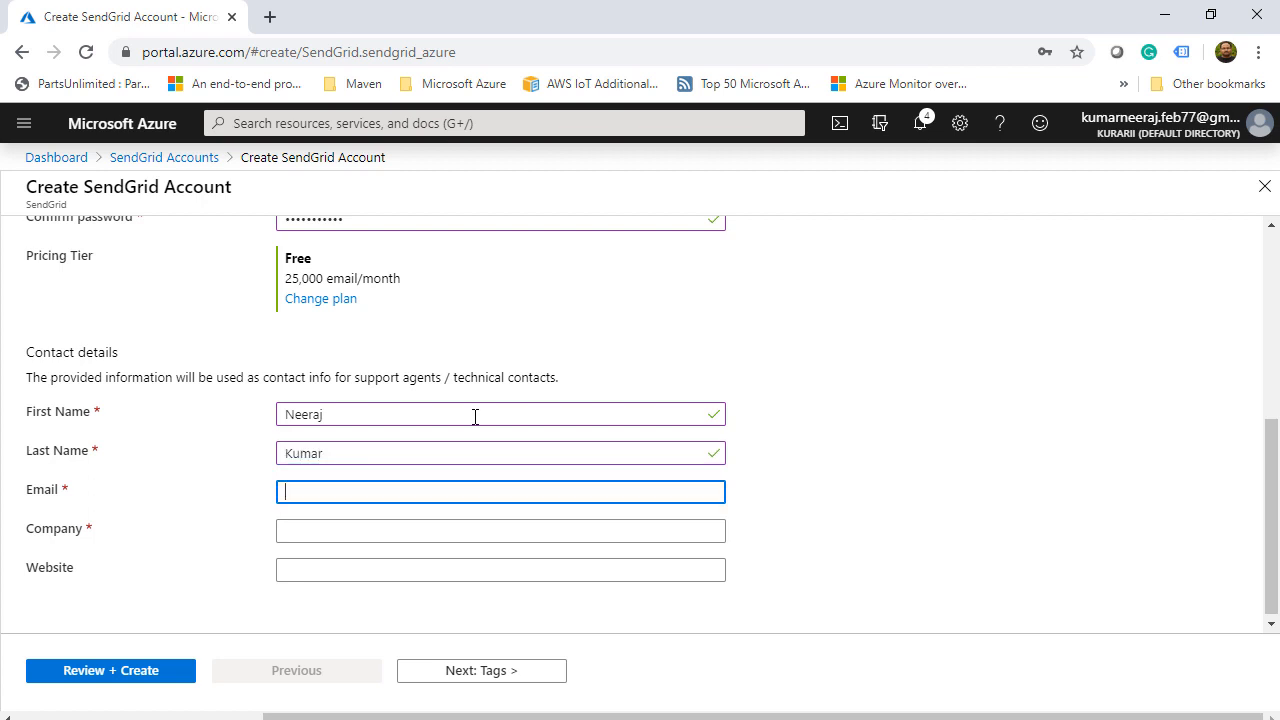
key("Down")
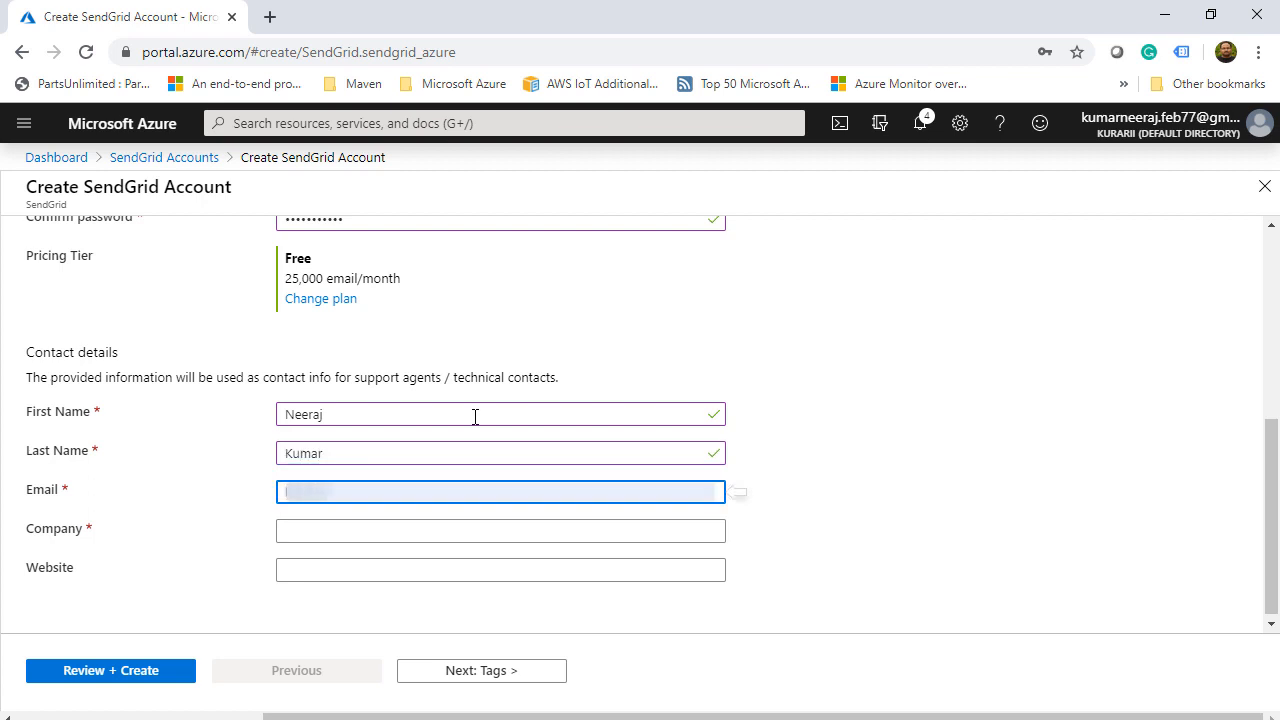
type("aj.@")
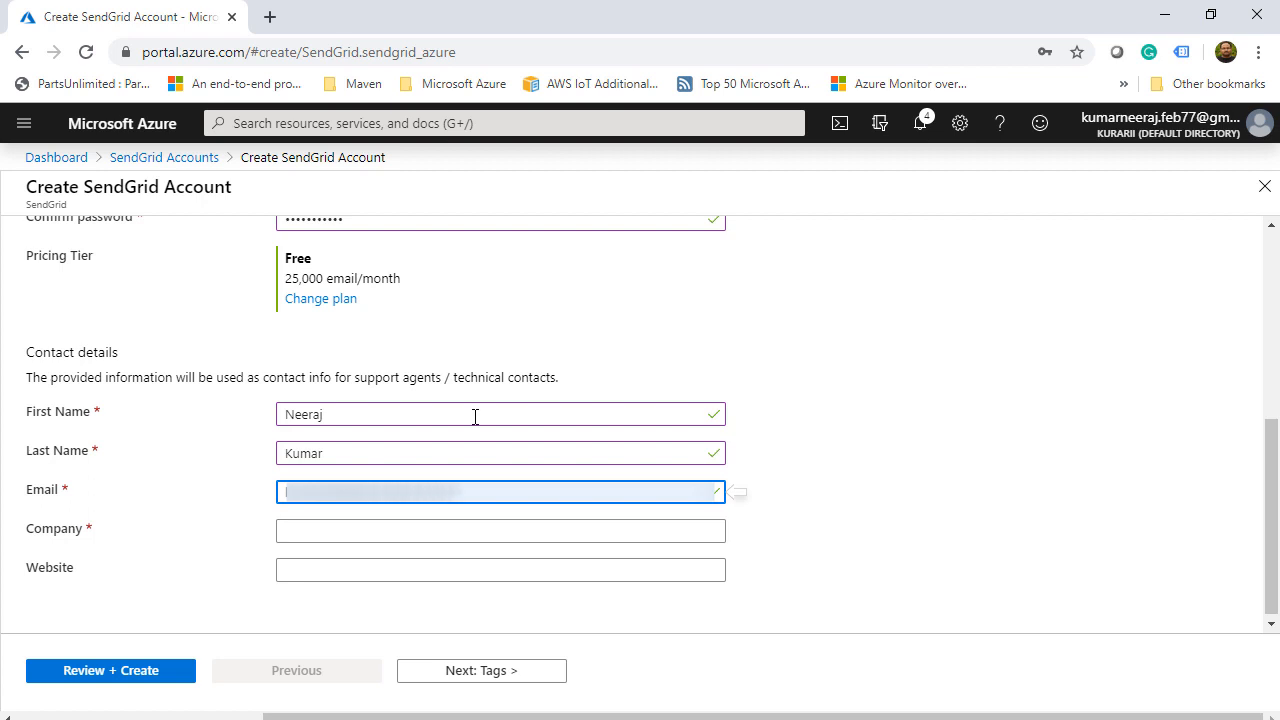
key("Tab")
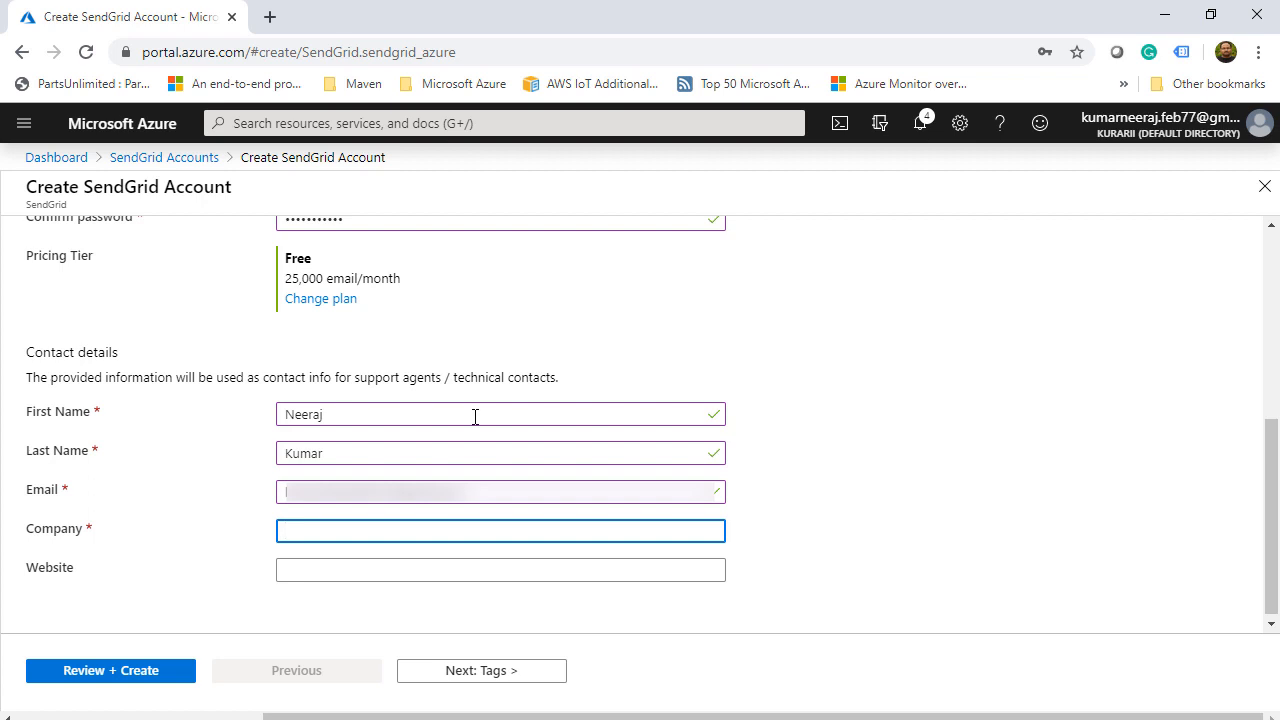
type("ATCSL")
key("Tab")
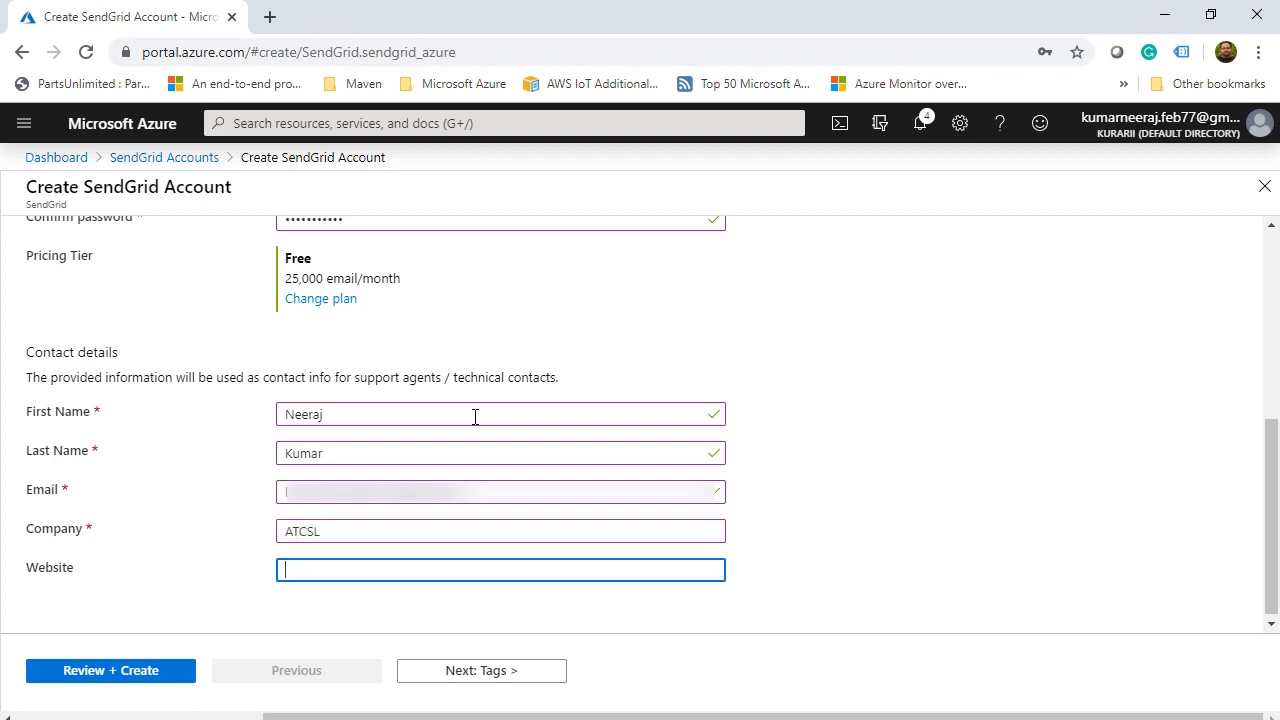
type("http://www.aquilaconserv")
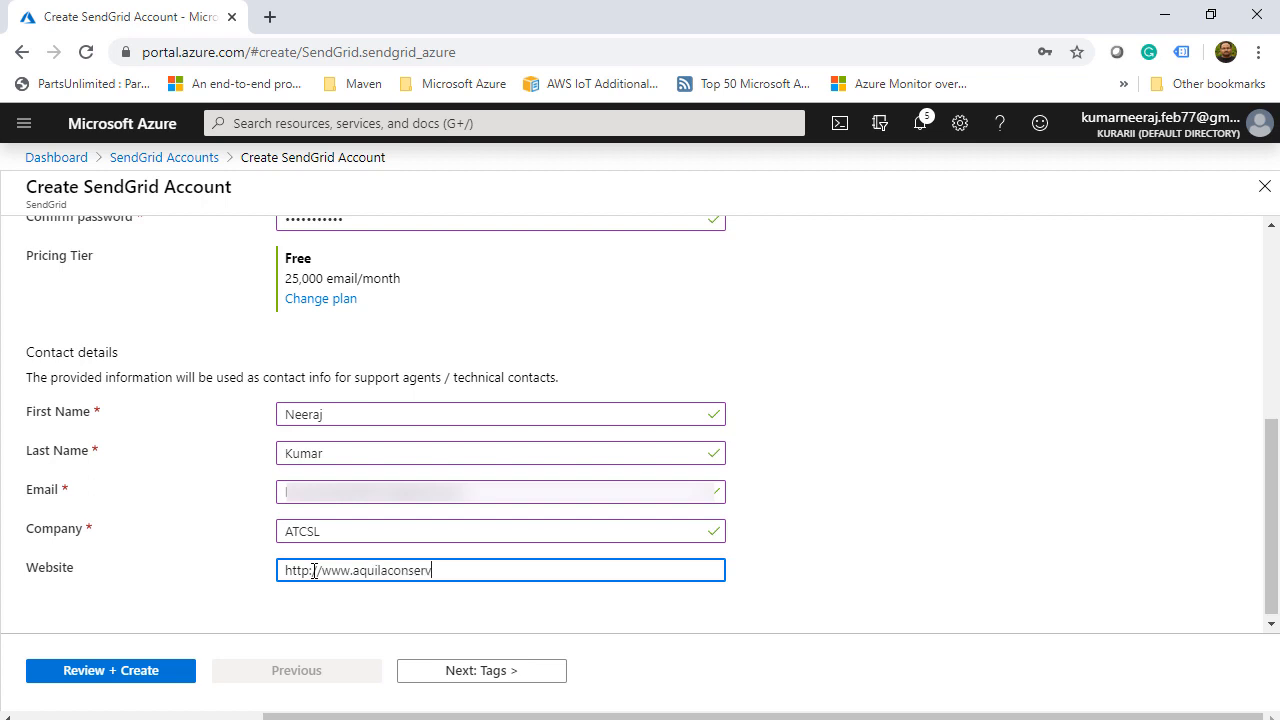
type(".com")
left_click(140, 678)
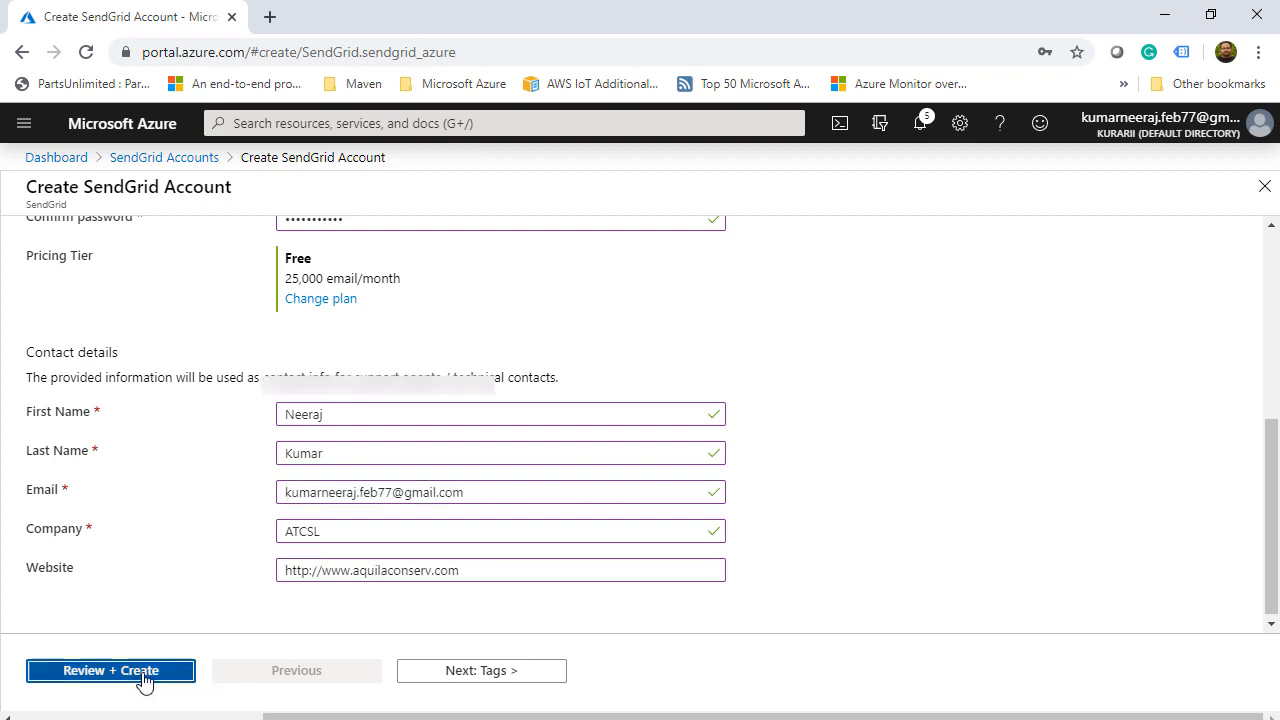
- Deploy atcslsendgrid, go to the new resource, and open its SendGrid management site via Manage
left_click(145, 680)
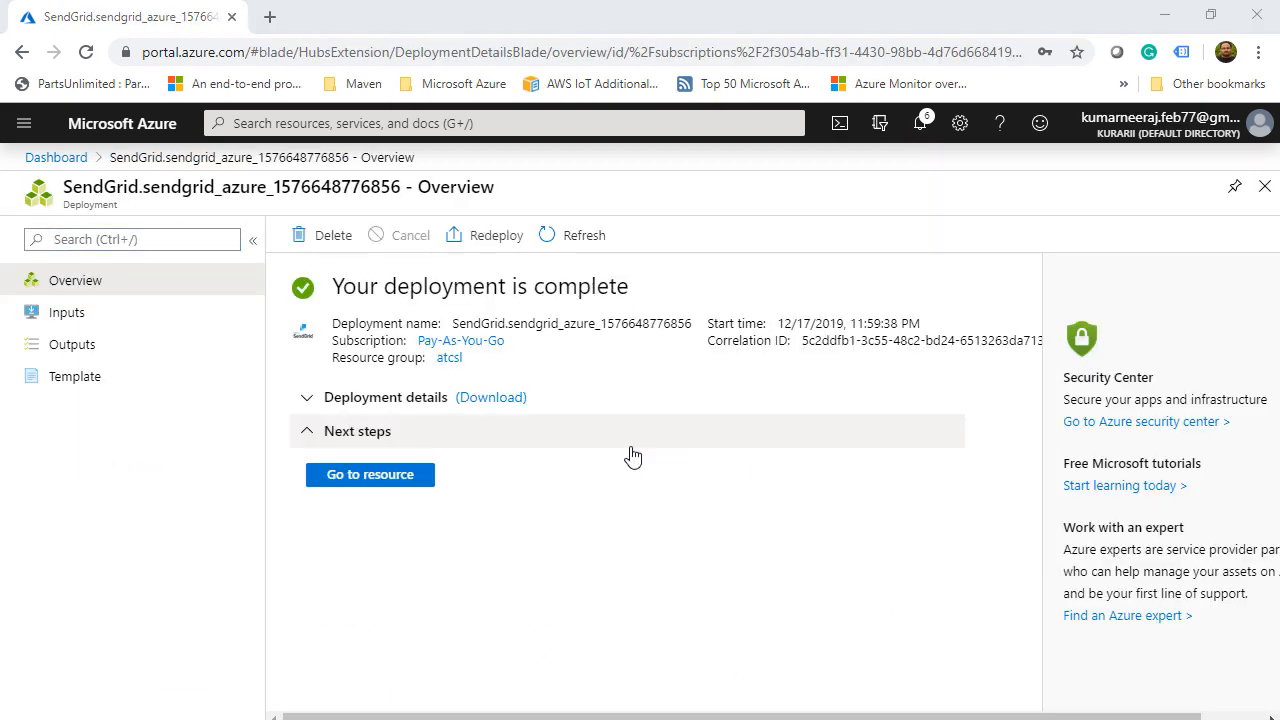
left_click(386, 477)
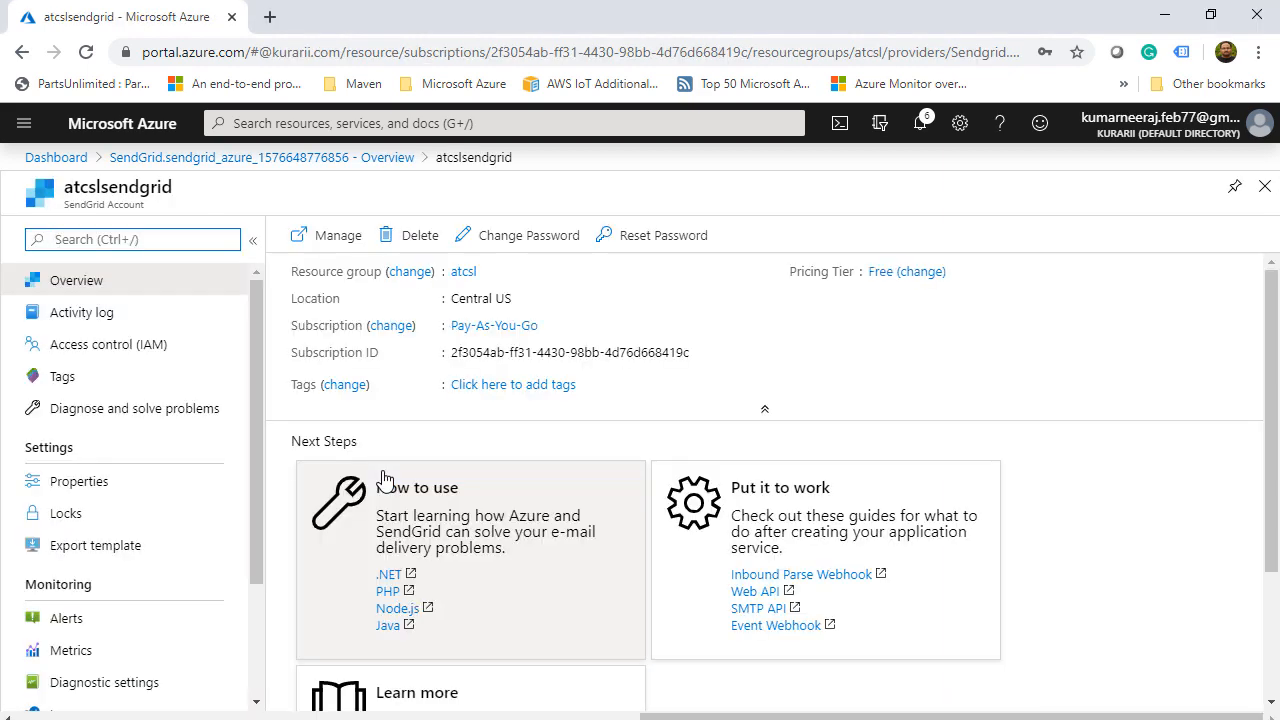
left_click(332, 238)
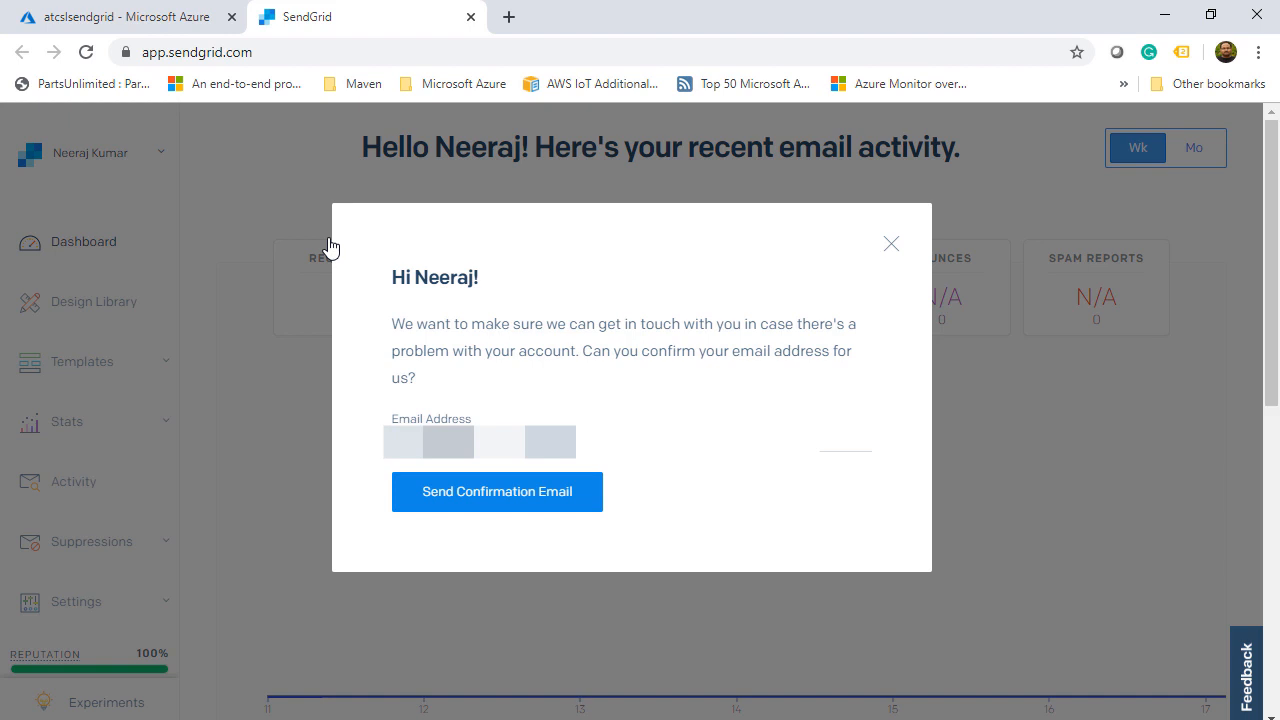
- Request the account confirmation email and open the Settings > API Keys page
left_click(546, 509)
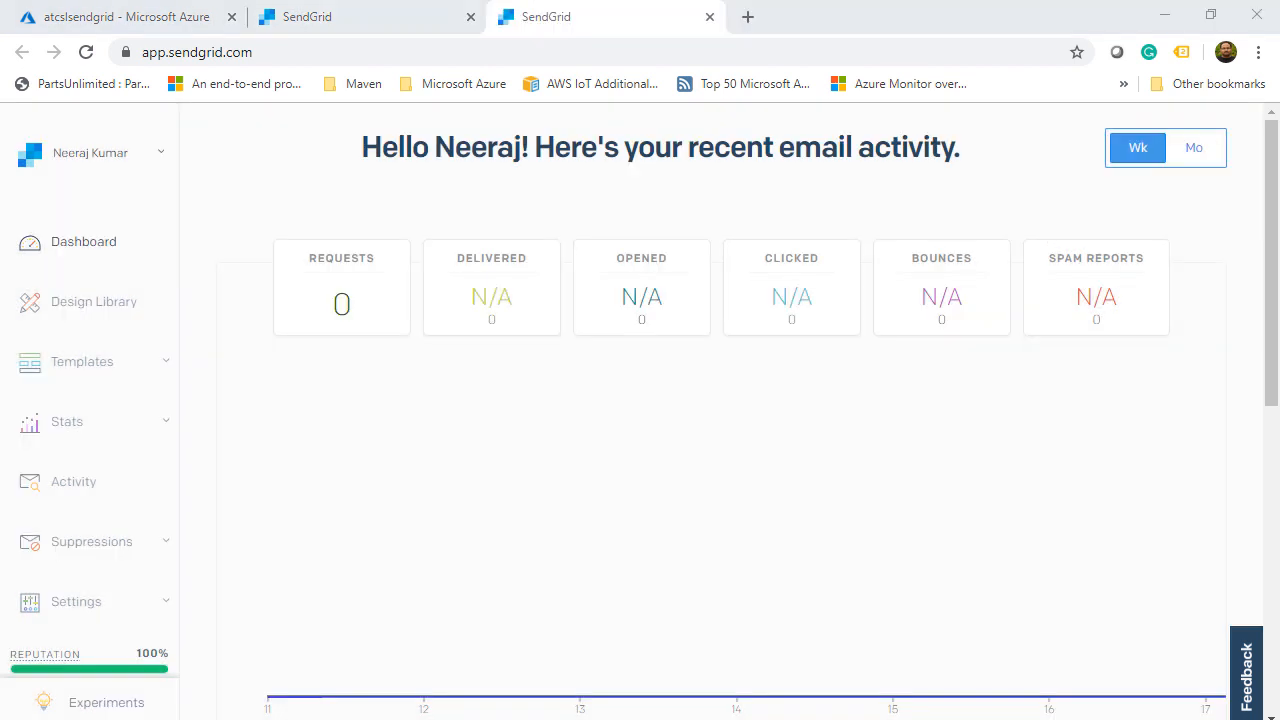
scroll(222, 464, "down", 2)
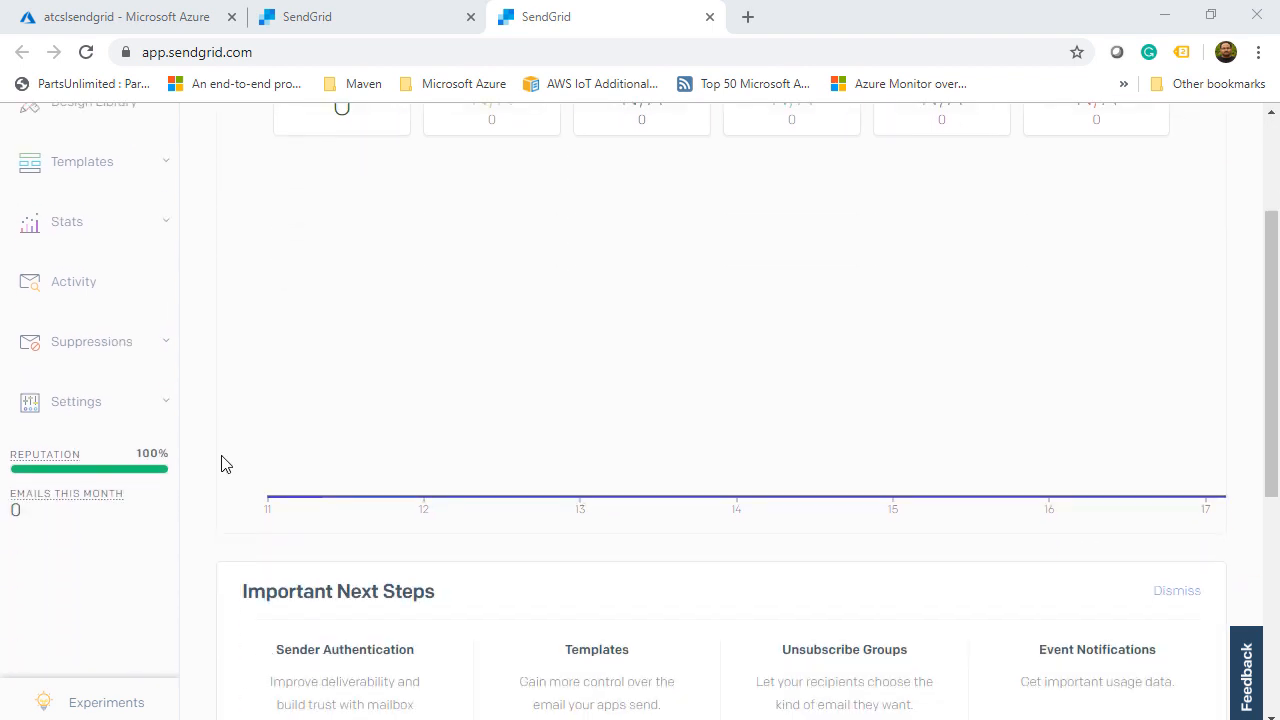
left_click(166, 408)
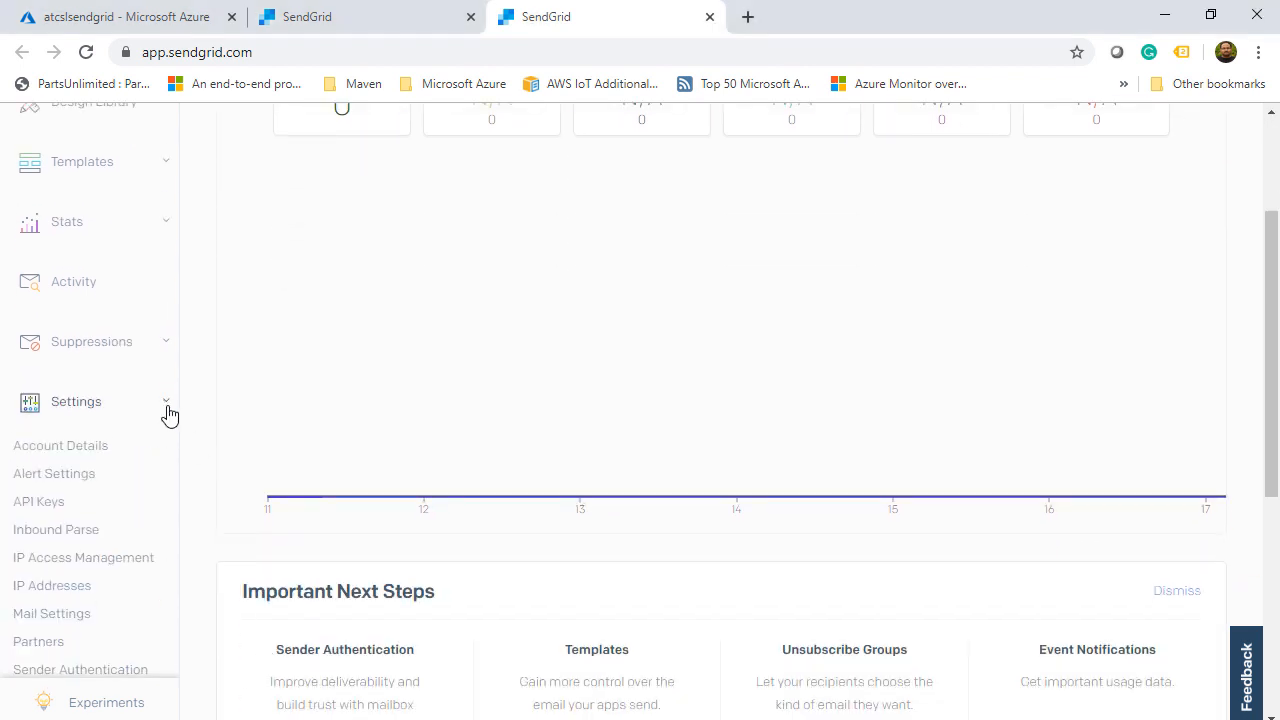
left_click(45, 505)
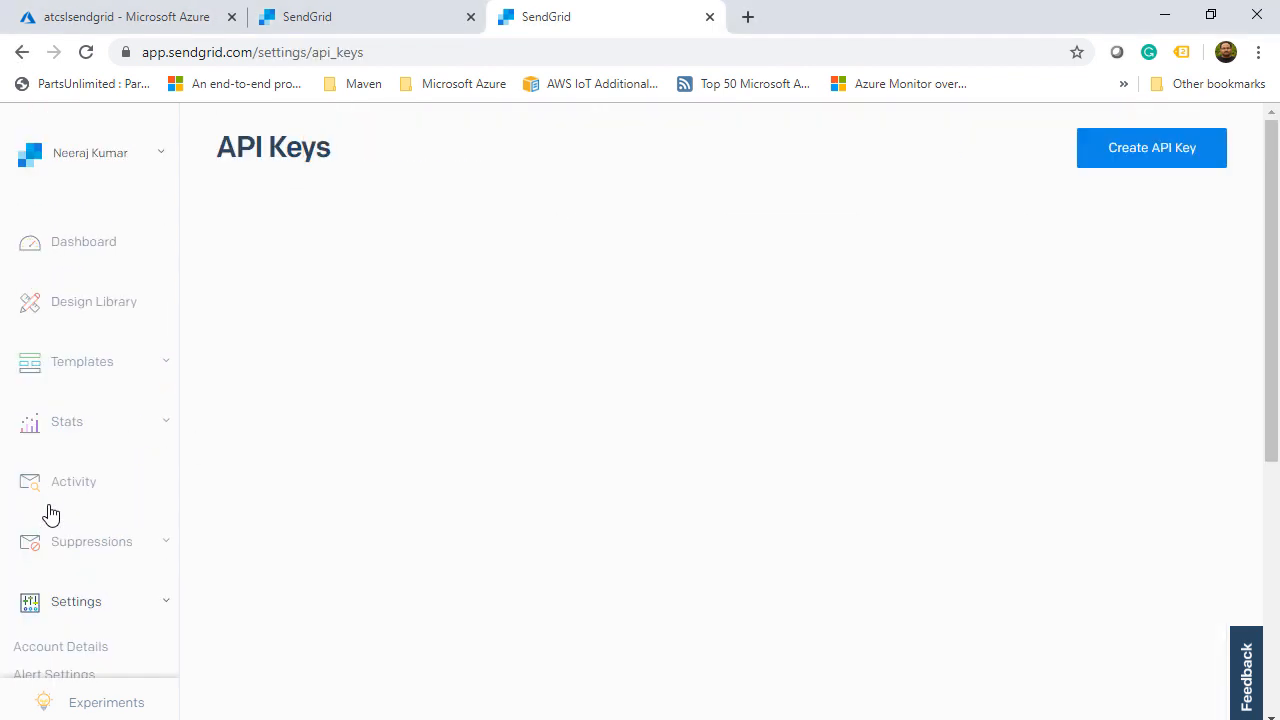
- Create a Full Access API key named sendemail and copy the generated key
left_click(1137, 152)
left_click(493, 261)
type("sendemail")
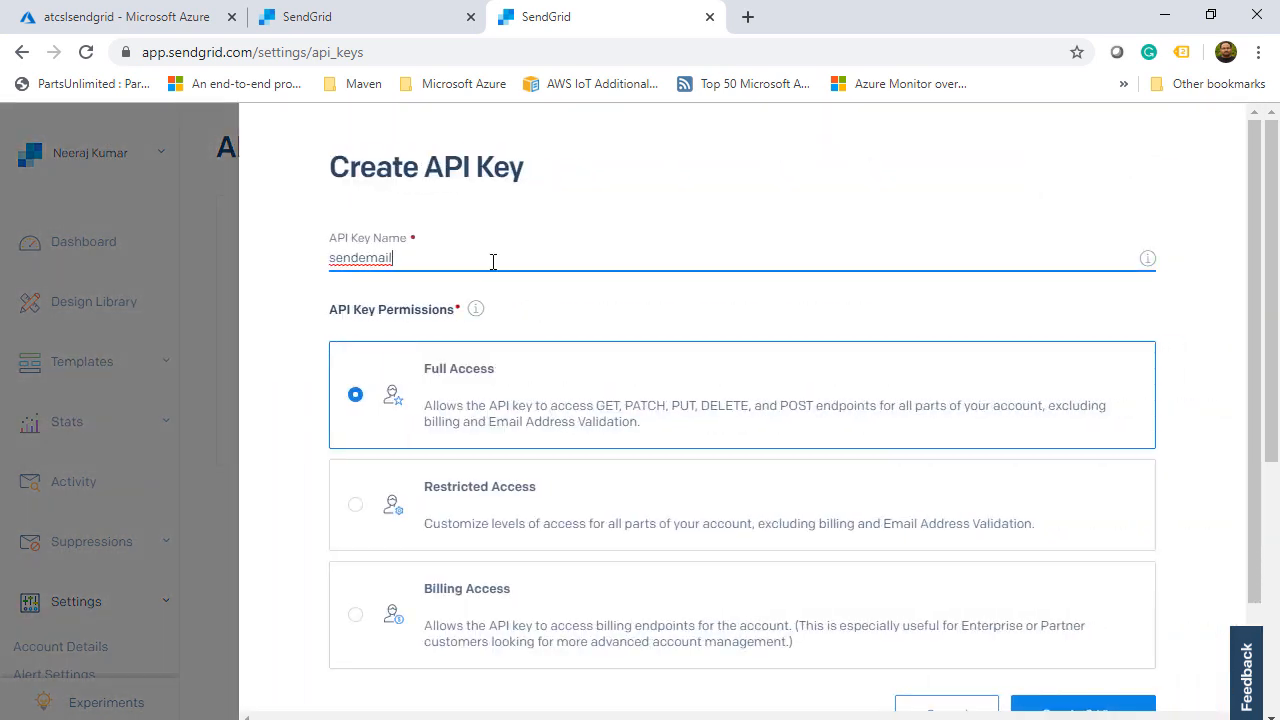
scroll(493, 261, "down", 1)
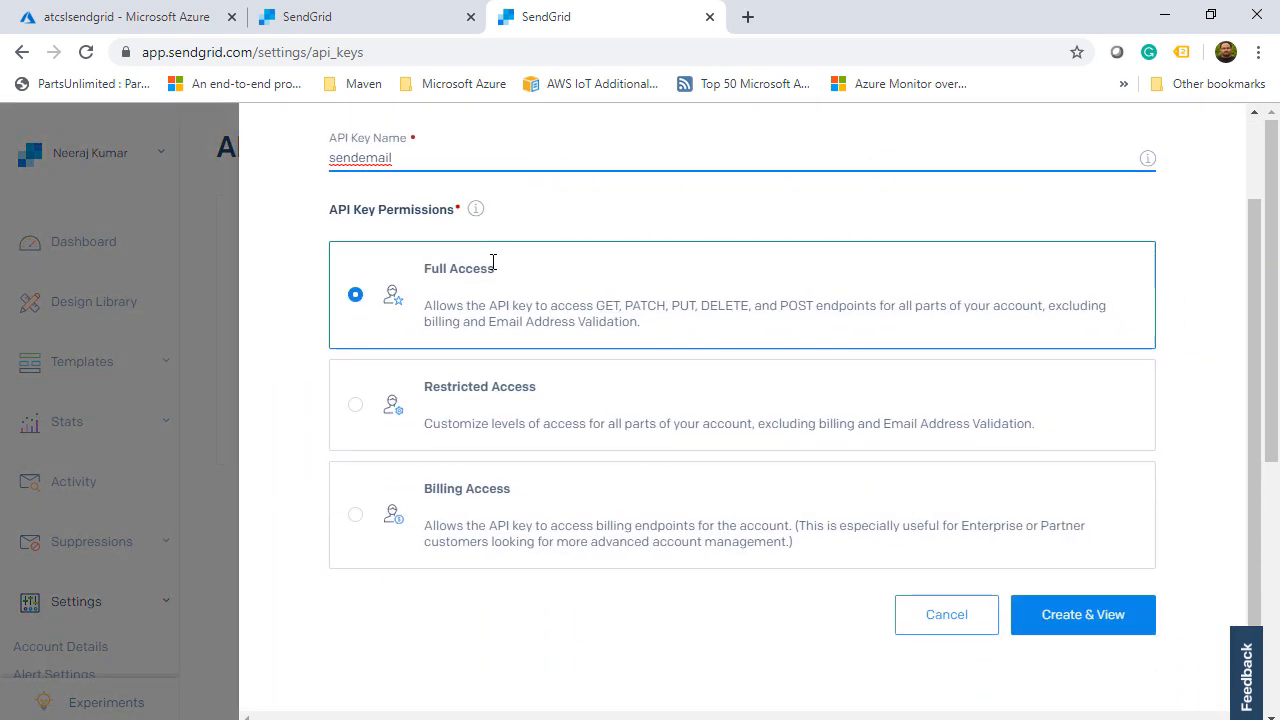
left_click(1065, 621)
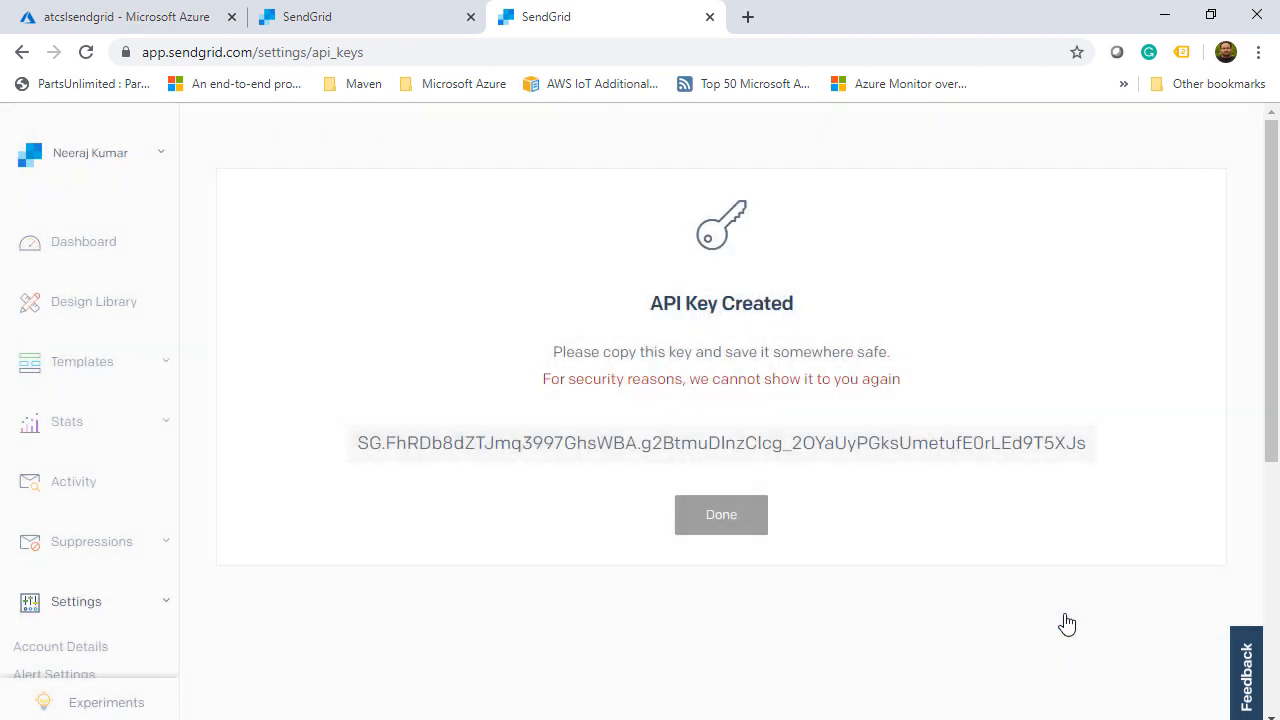
left_click(1051, 451)
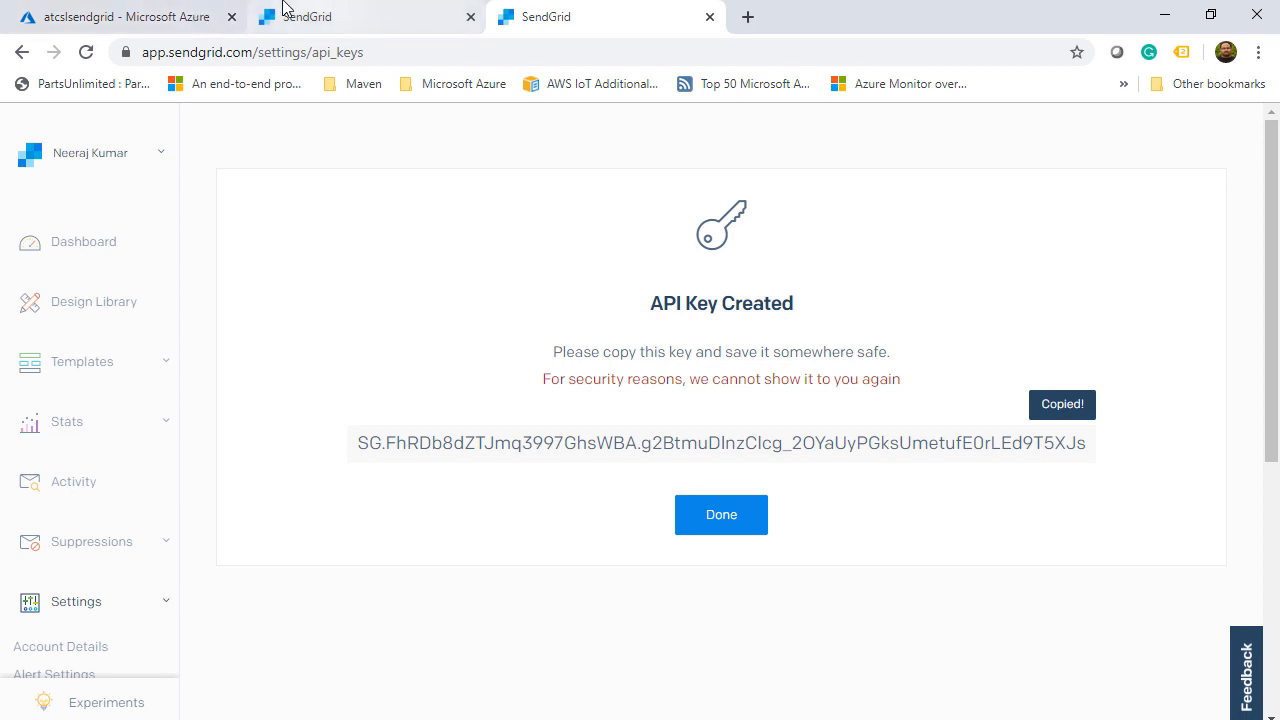
left_click(195, 19)
- Start a logic app from the image-upload template and reuse the existing storage connection for the trigger
left_click(854, 532)
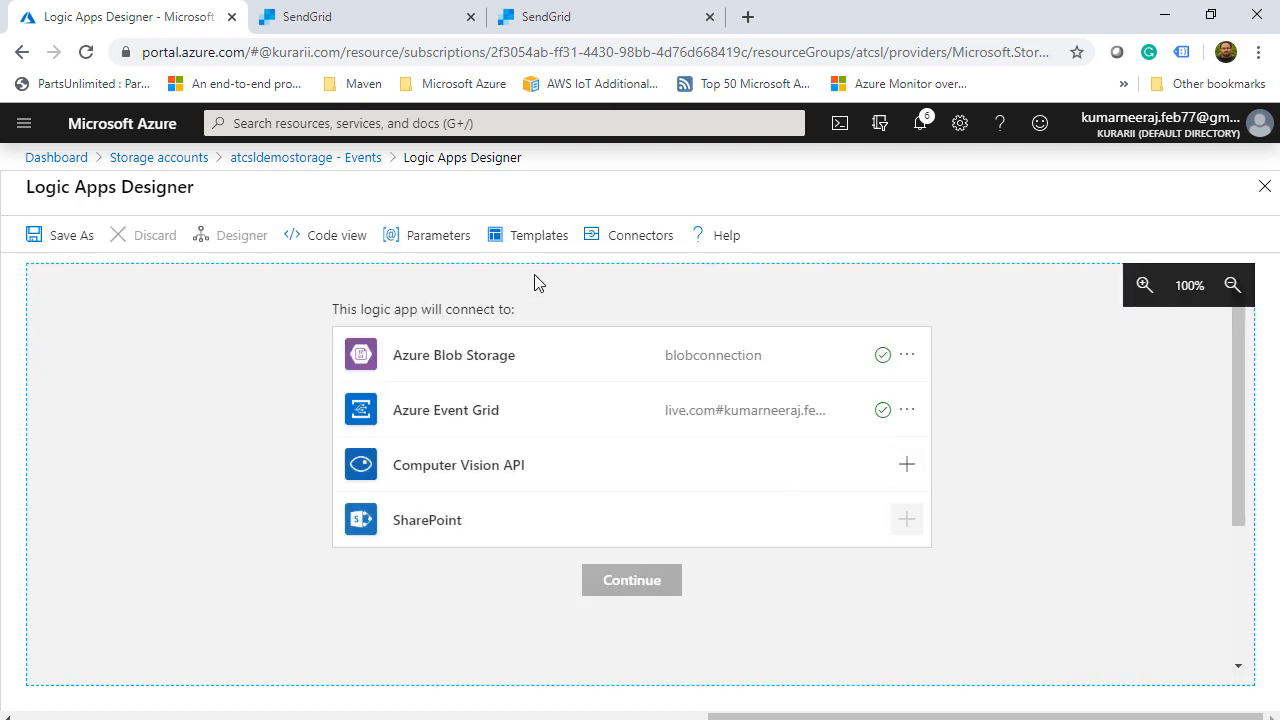
left_click(337, 232)
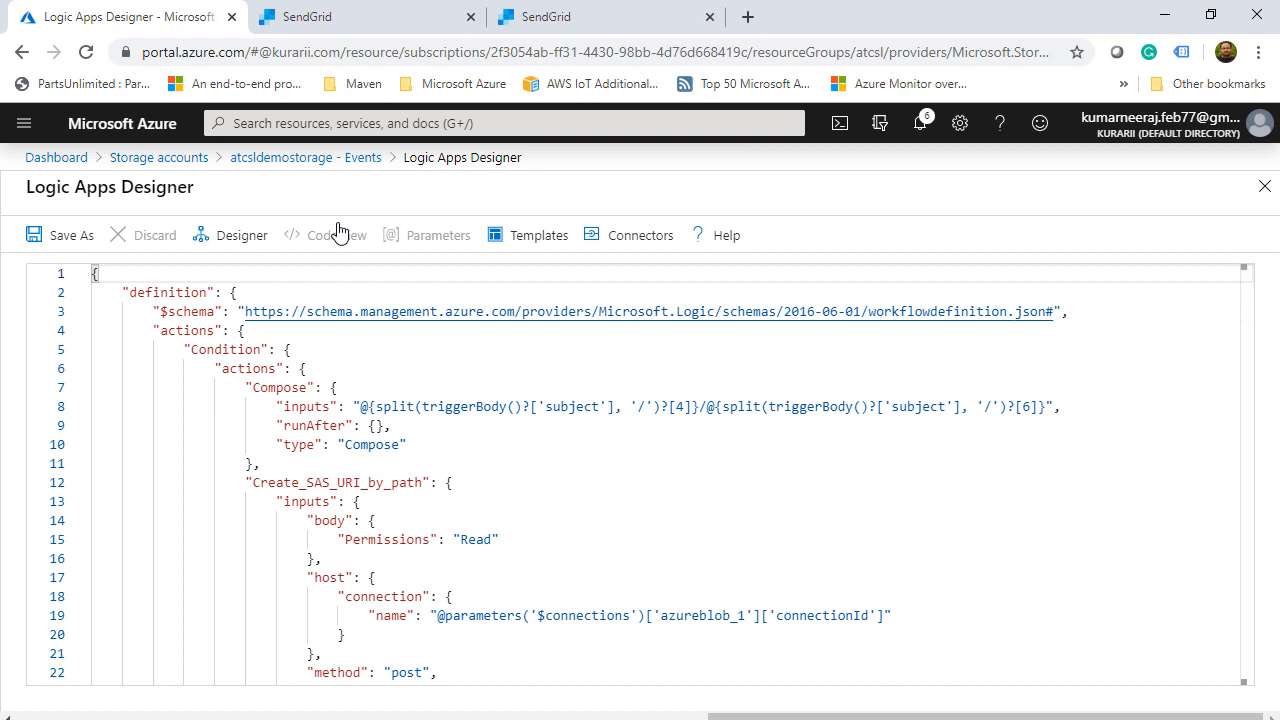
left_click(252, 240)
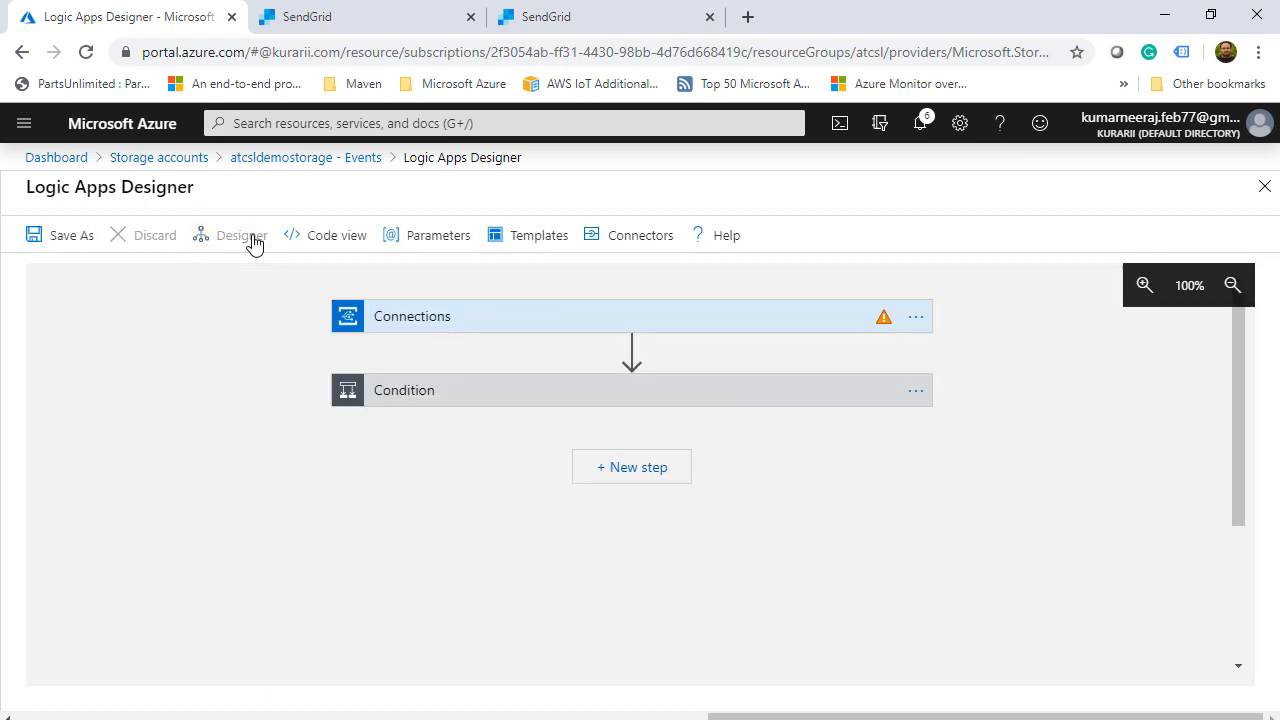
left_click(829, 332)
left_click(426, 477)
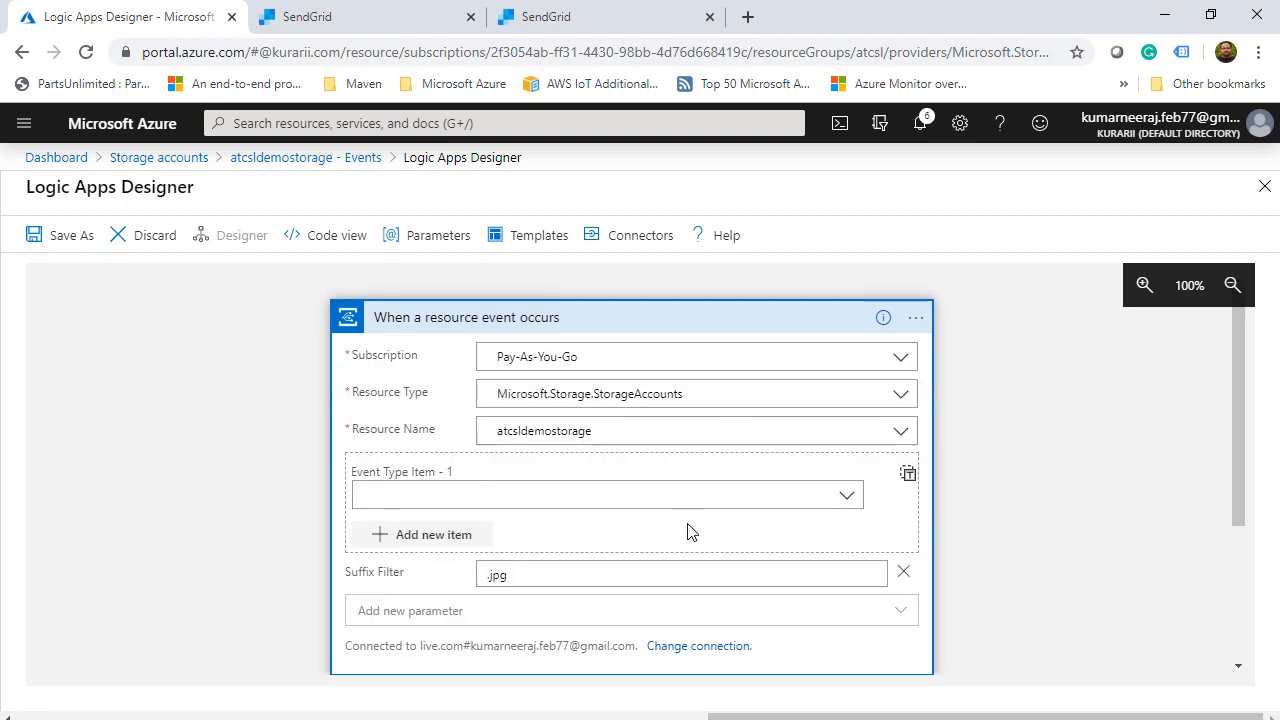
- Set the trigger's event type to Microsoft.Storage.BlobCreated
left_click(848, 499)
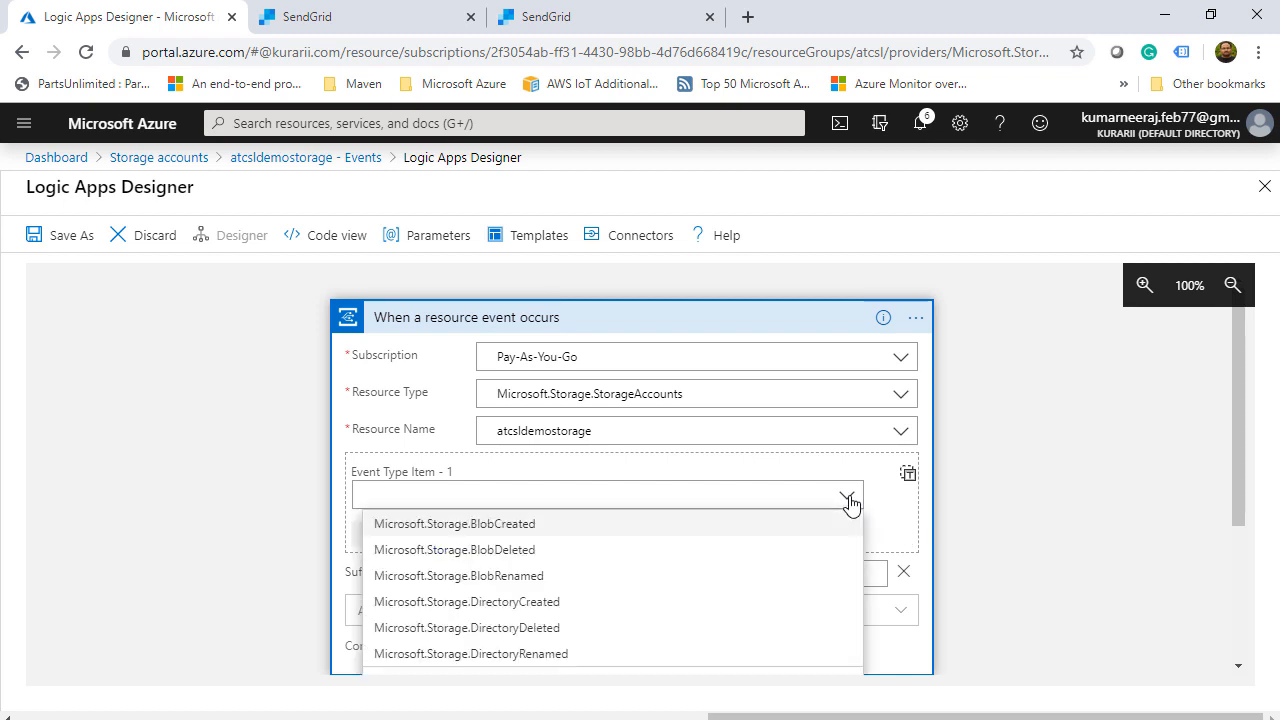
left_click(505, 526)
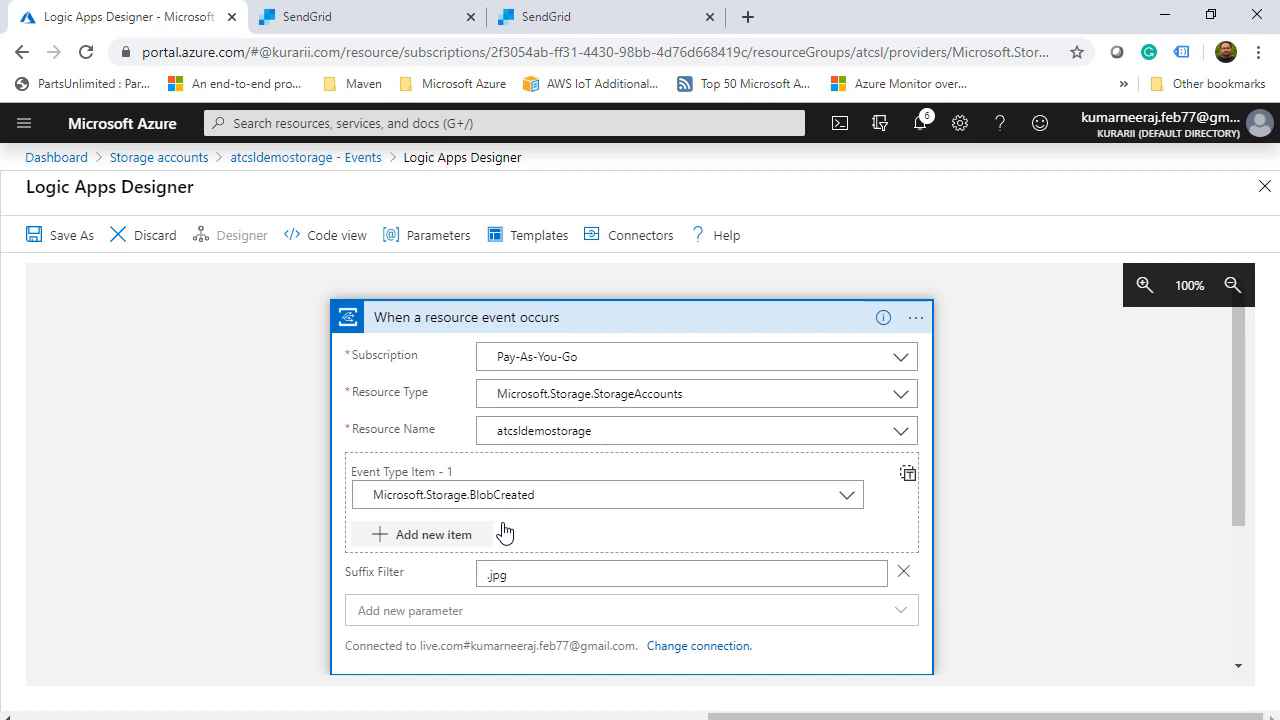
scroll(505, 531, "down", 2)
- Delete the Condition step and add a SendGrid Send email (V3) action after the trigger
left_click(916, 640)
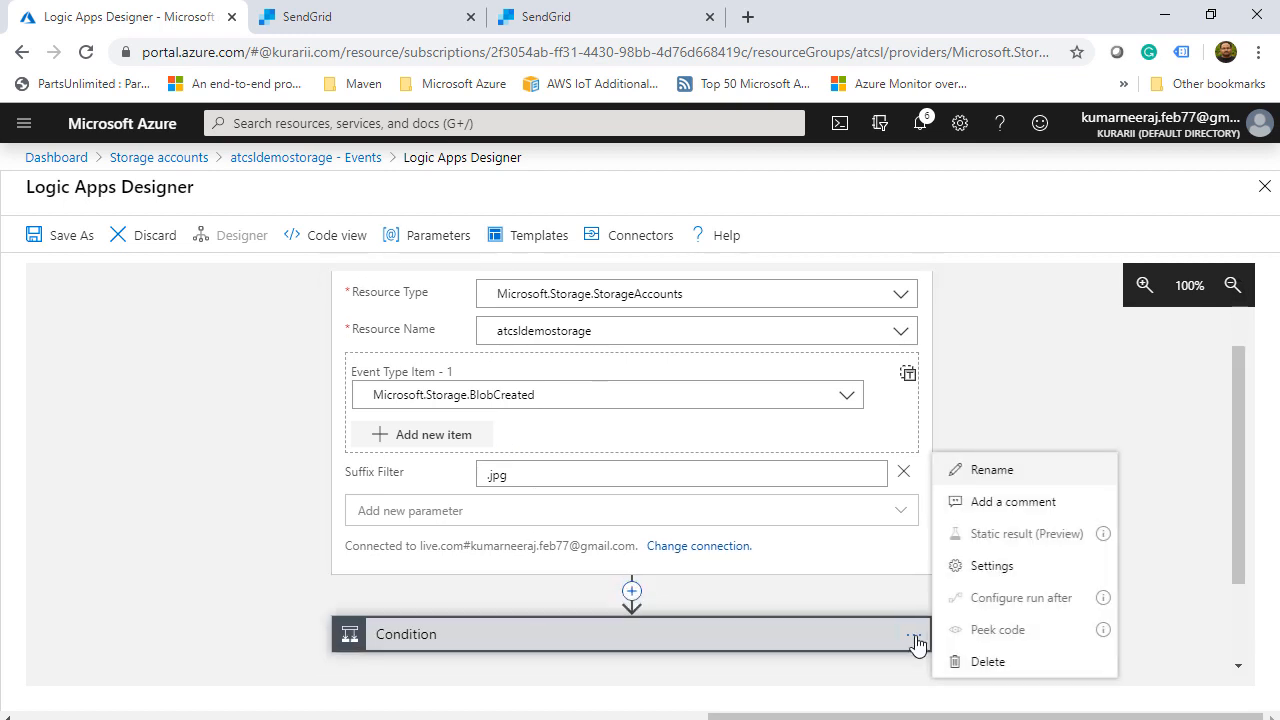
left_click(983, 659)
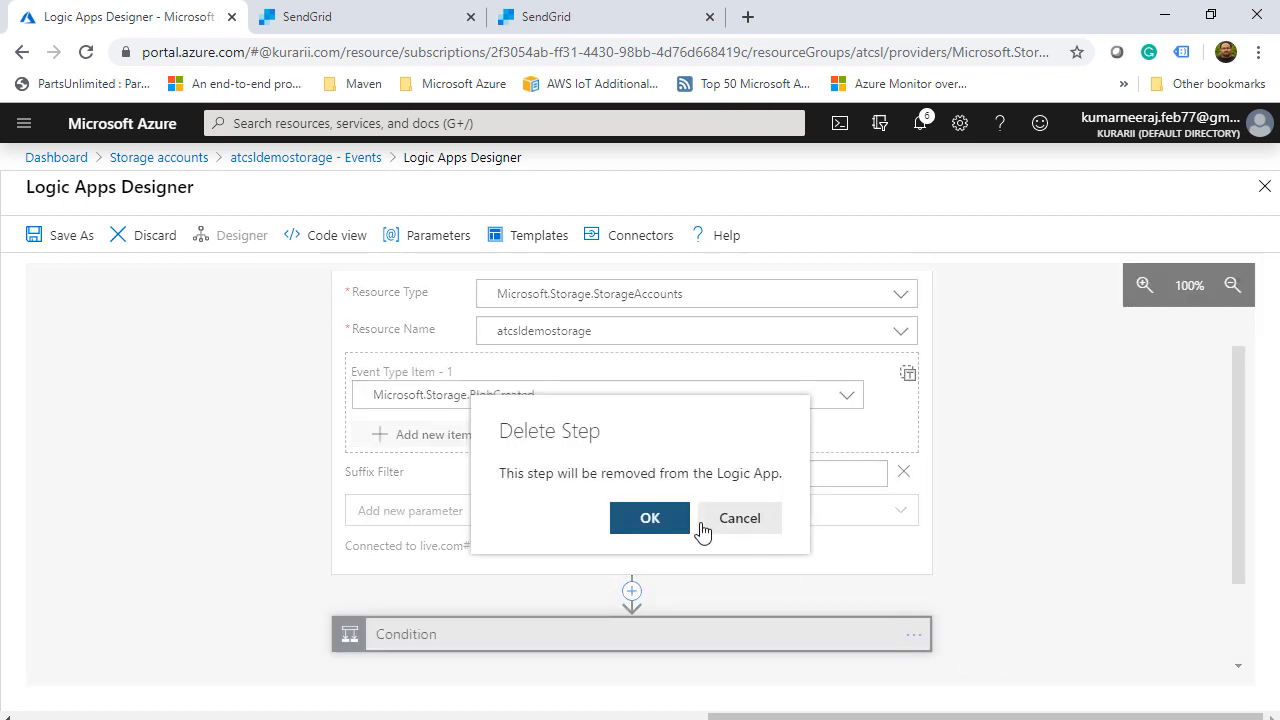
left_click(650, 520)
left_click(642, 636)
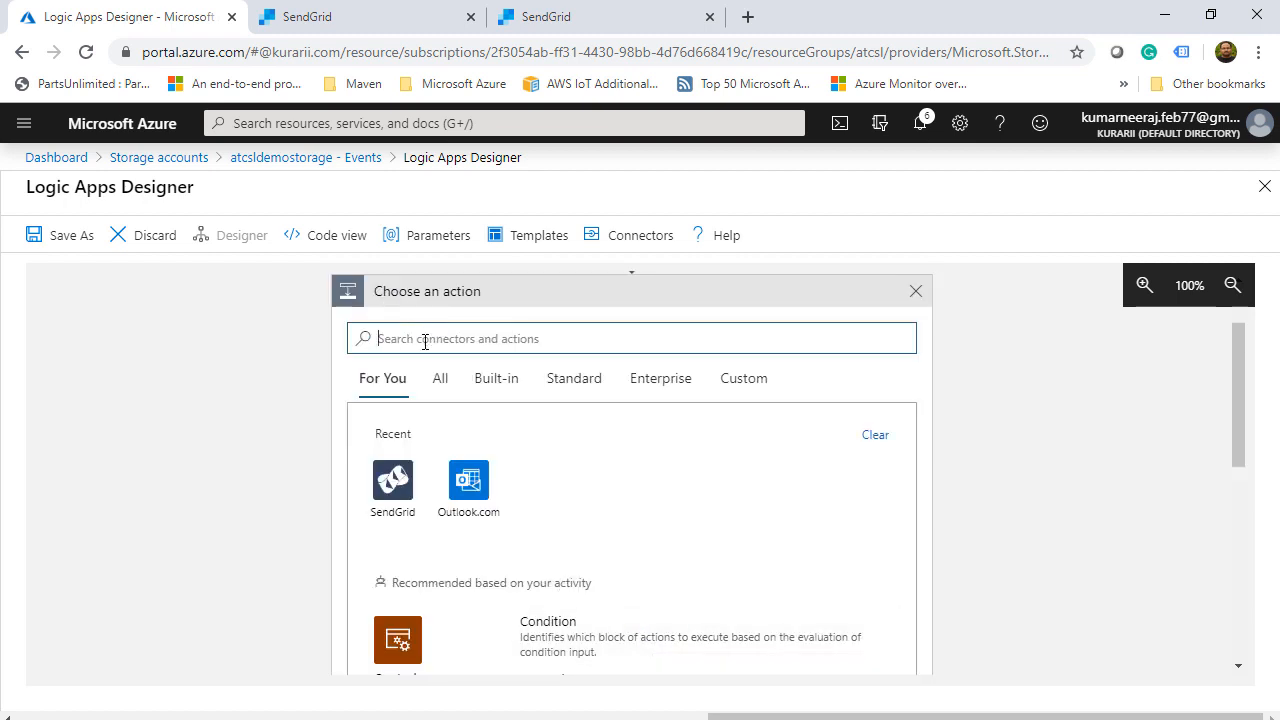
left_click(390, 480)
left_click_drag(1238, 476, 1245, 513)
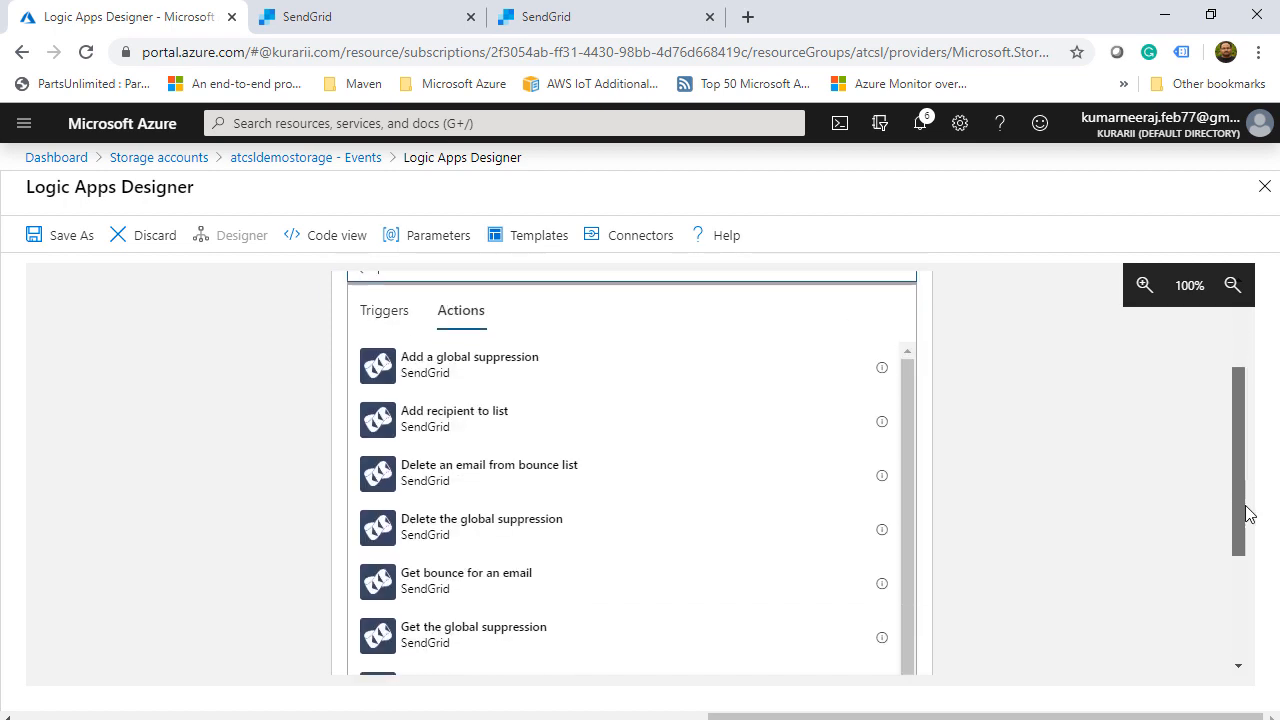
left_click_drag(904, 413, 910, 467)
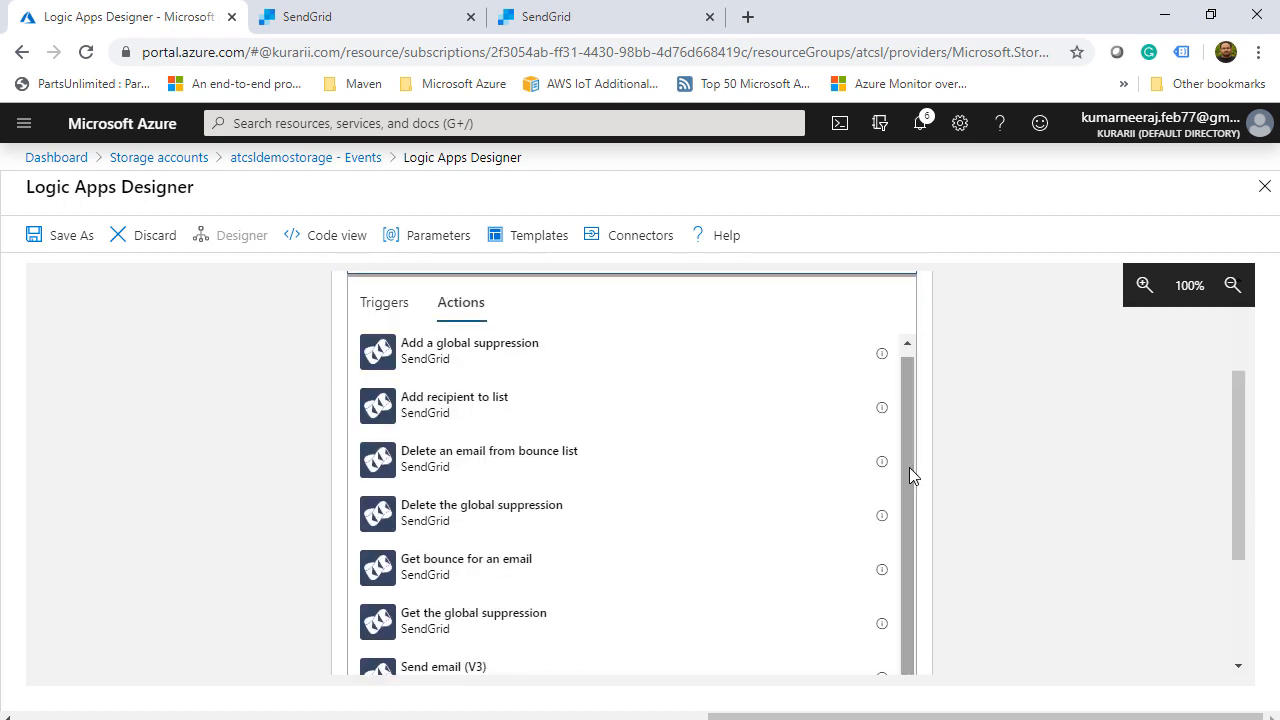
left_click(431, 668)
- Create a SendGrid connection named sendemail using the pasted API key
type("sendemail")
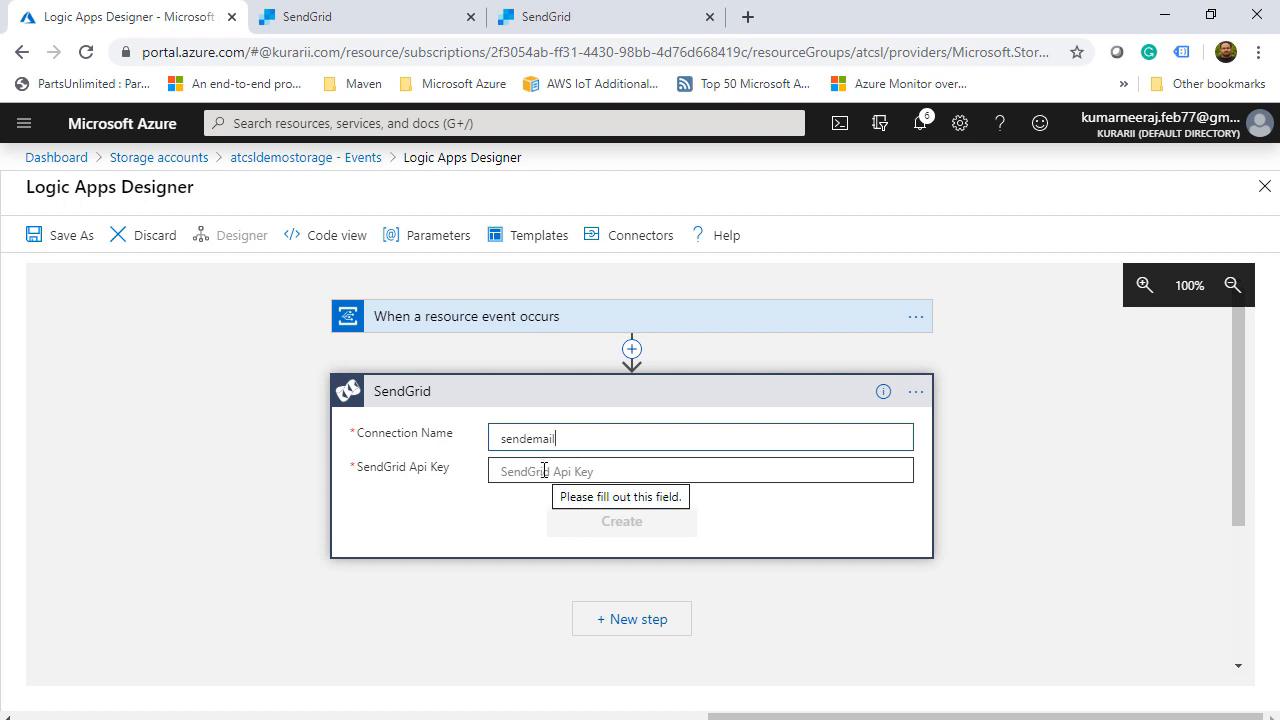
left_click(544, 470)
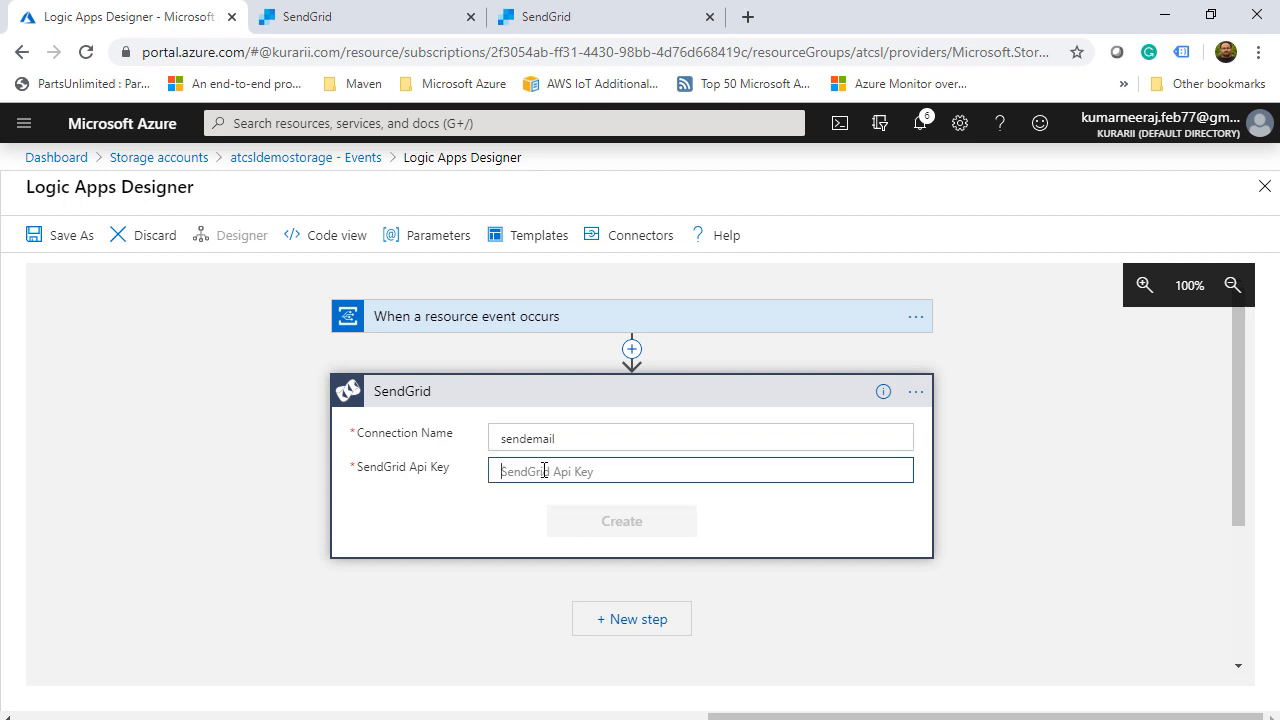
right_click(544, 470)
left_click(617, 312)
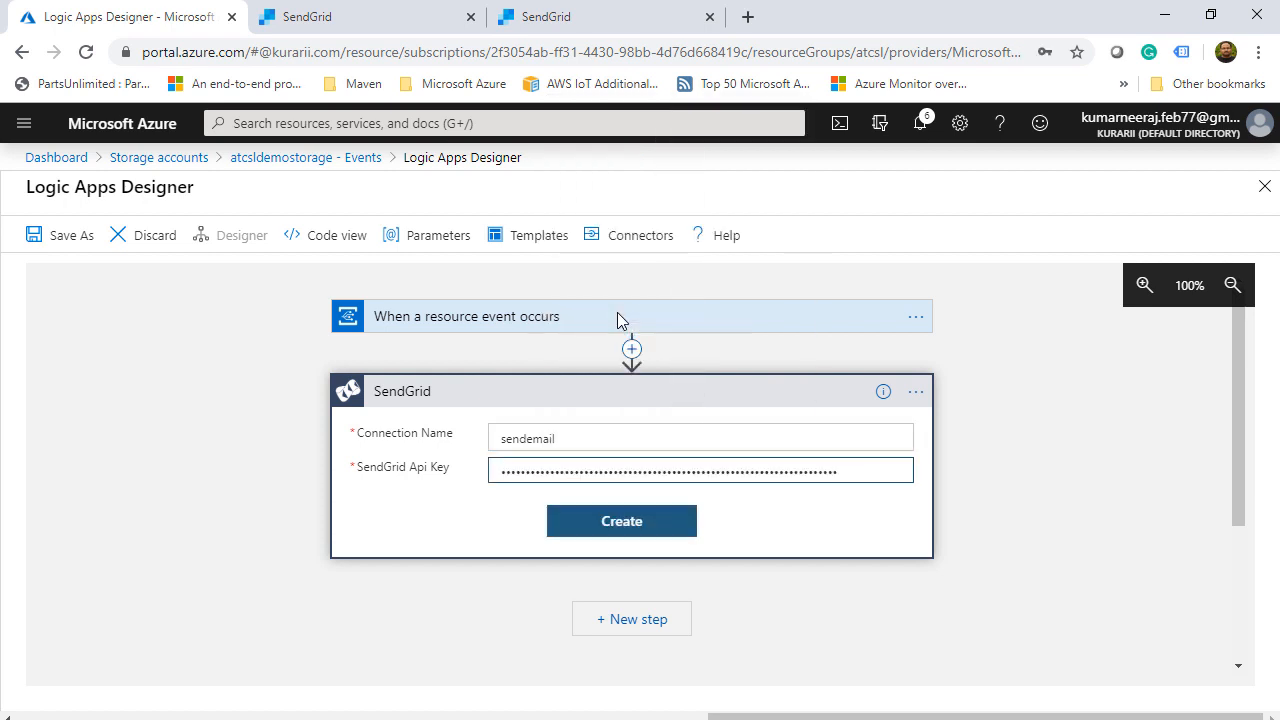
left_click(641, 527)
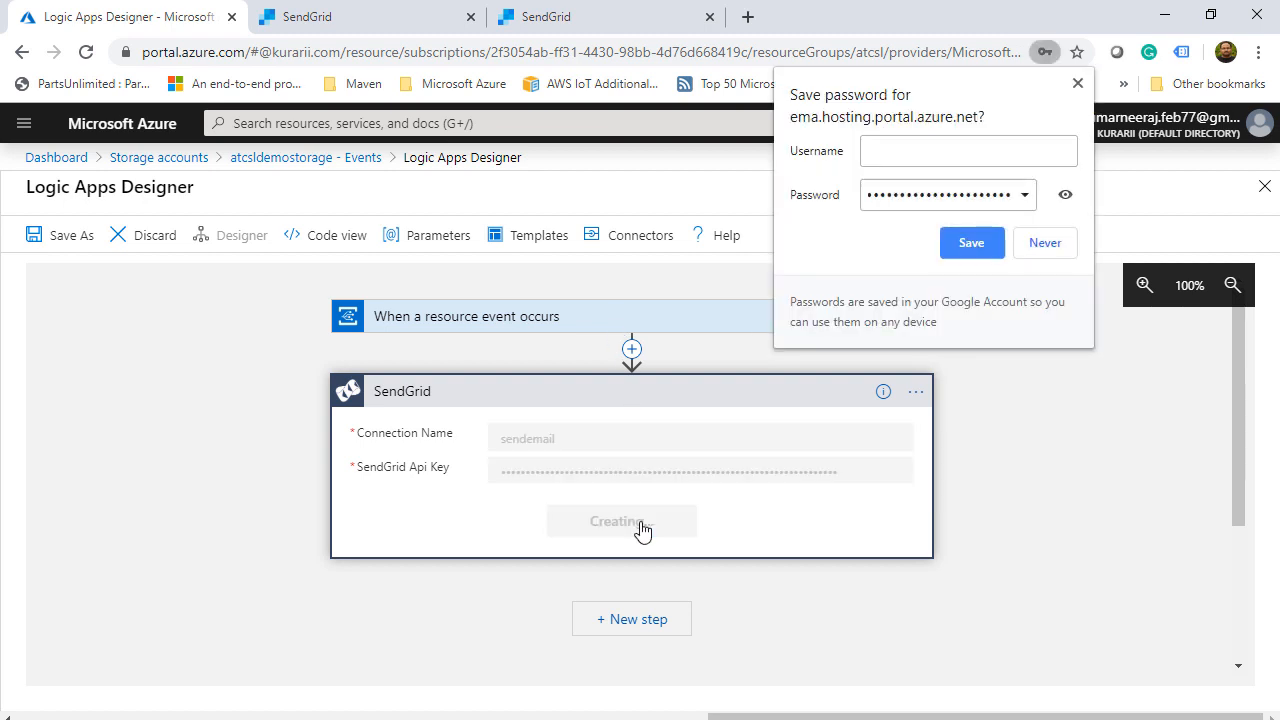
left_click(1077, 83)
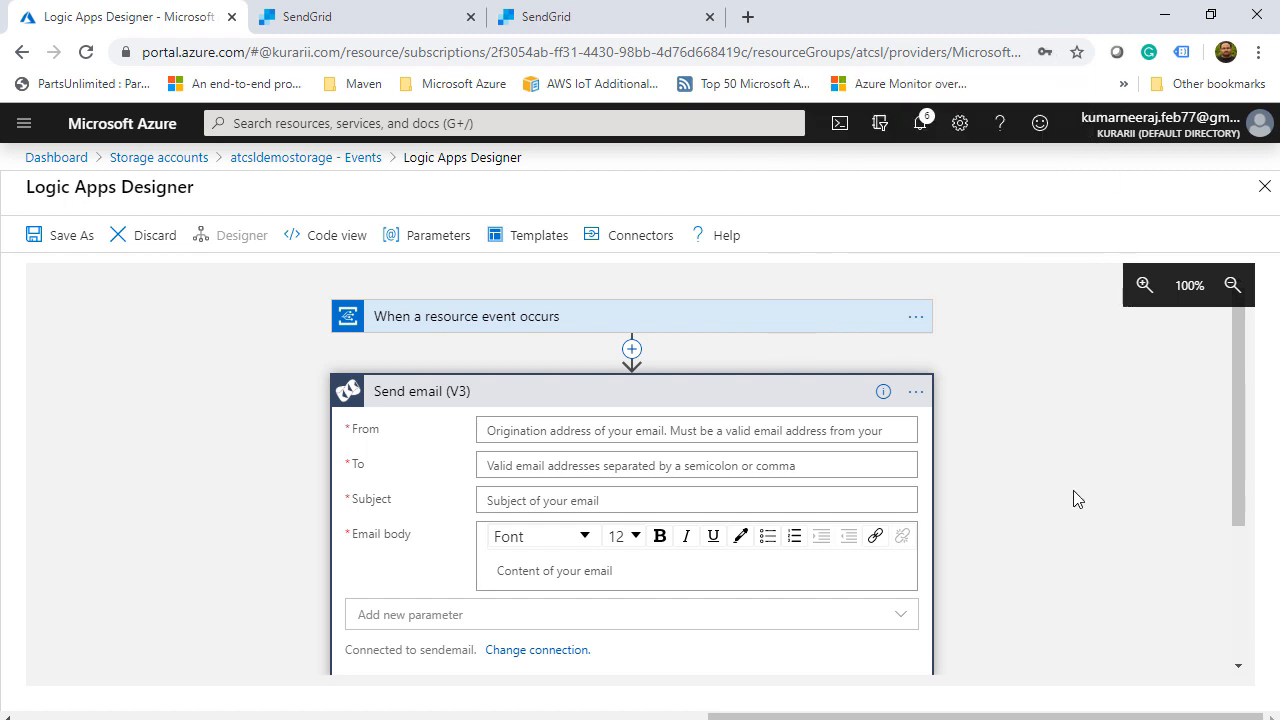
- Set the Send email subject to 'New Image Added'
scroll(1077, 499, "down", 2)
scroll(528, 329, "up", 1)
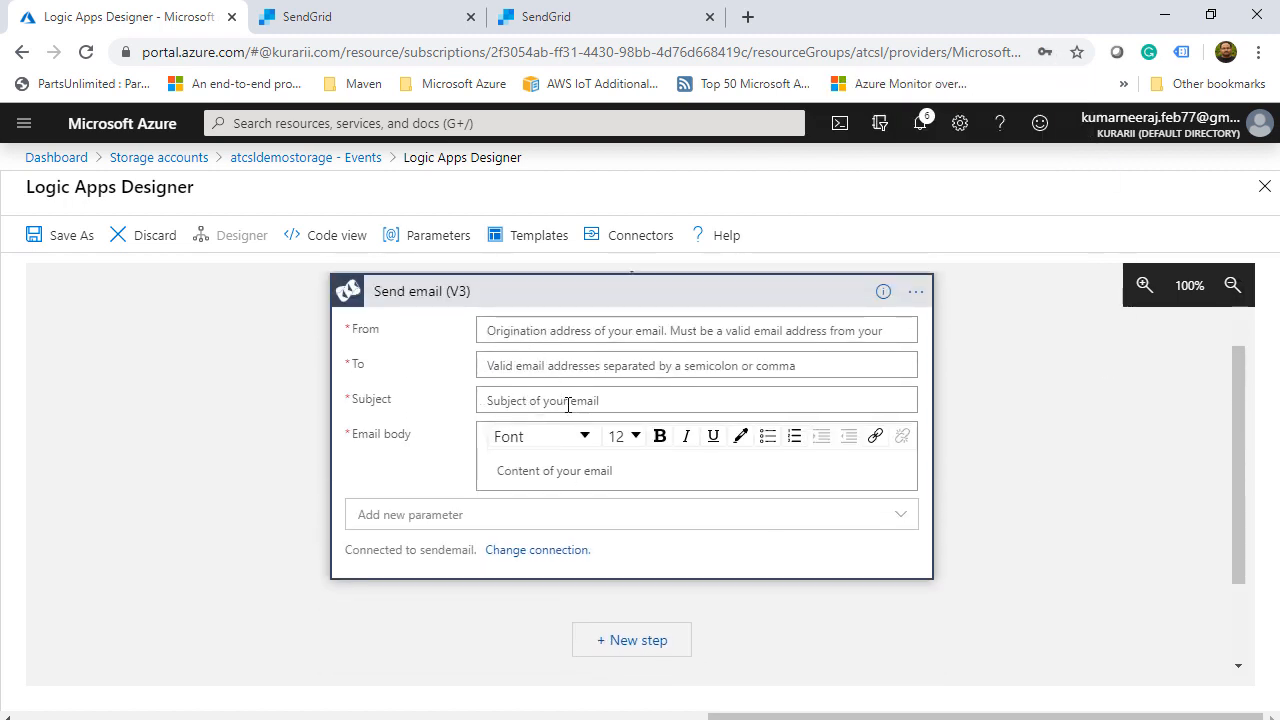
left_click(568, 401)
type("N")
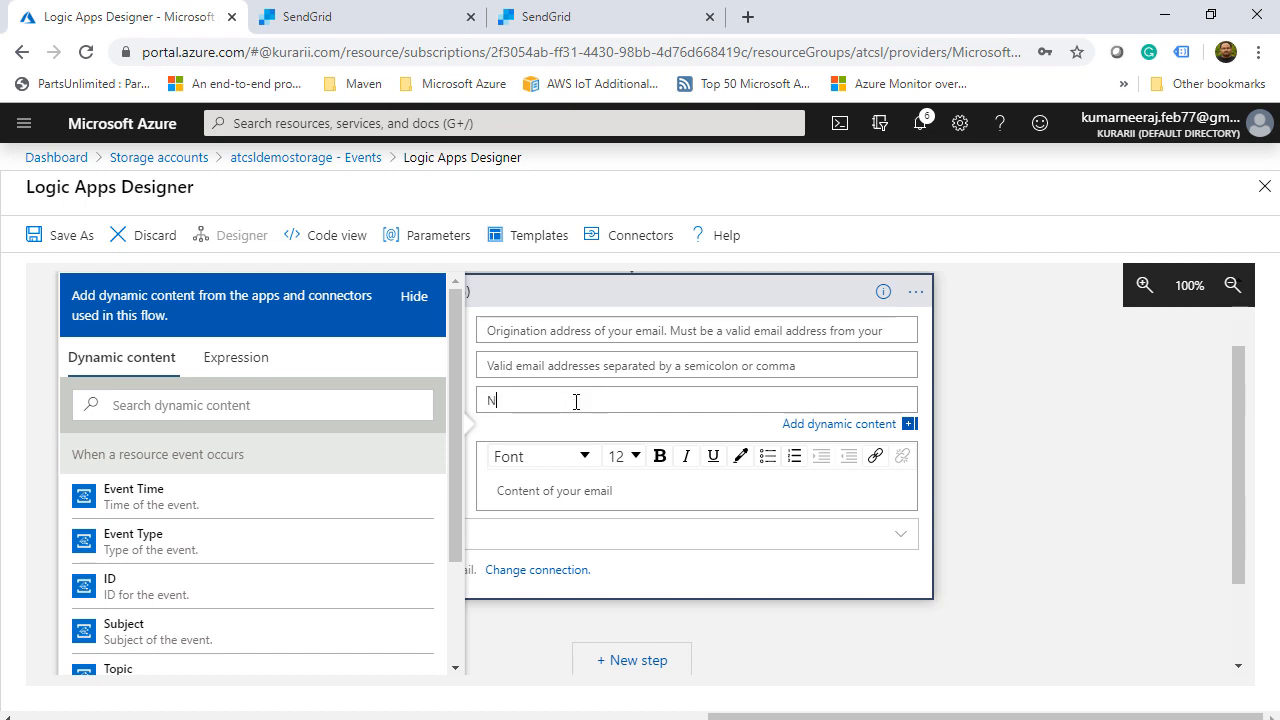
type("ew Image Added")
- Write the body 'Hello, A new image has been uploaded to the blob storage', signed 'Regards, Azure Team'
left_click(600, 494)
type("Hello,")
key("Return")
type("A n")
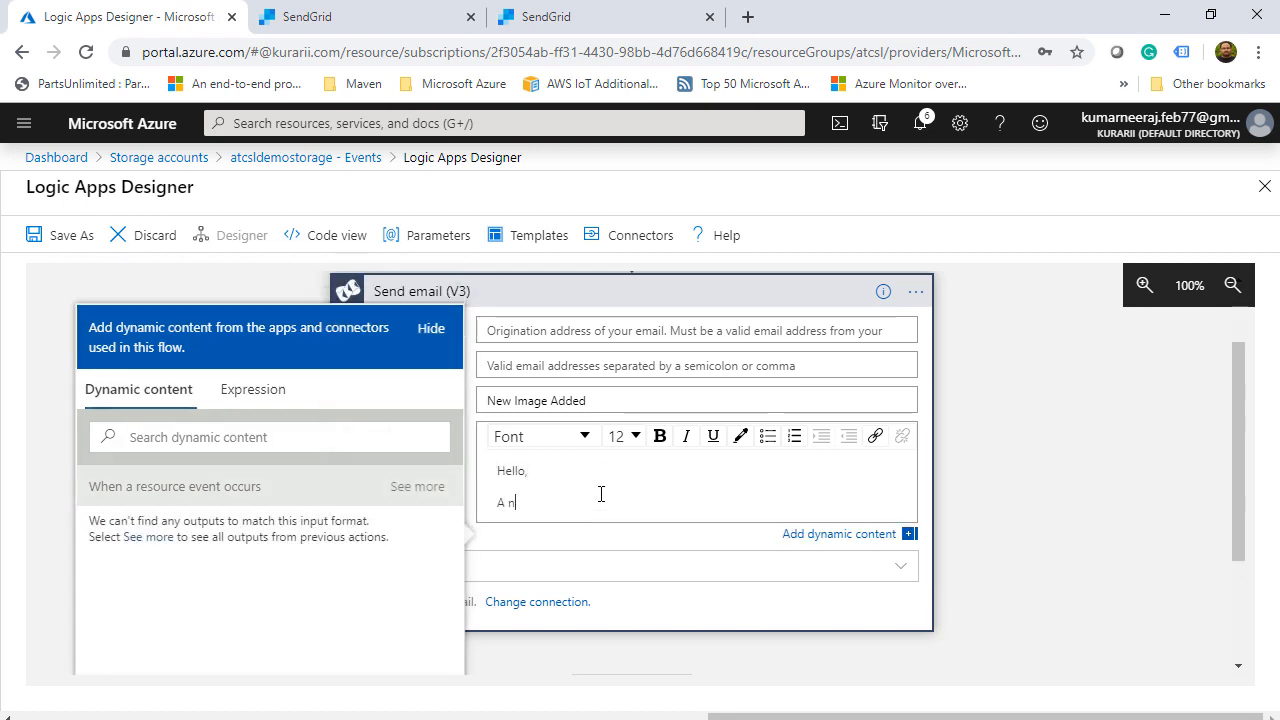
type("ew image has been uploaded to the blob sto")
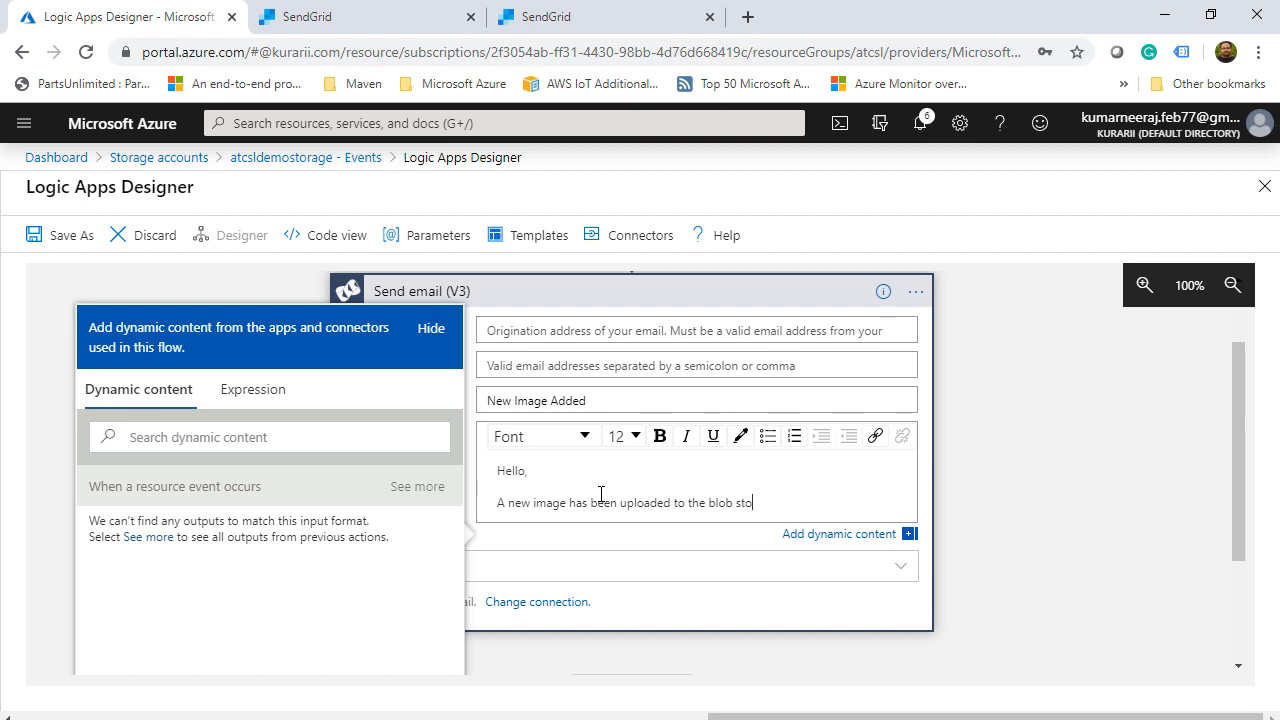
type("rage")
key("Return")
type("Regards")
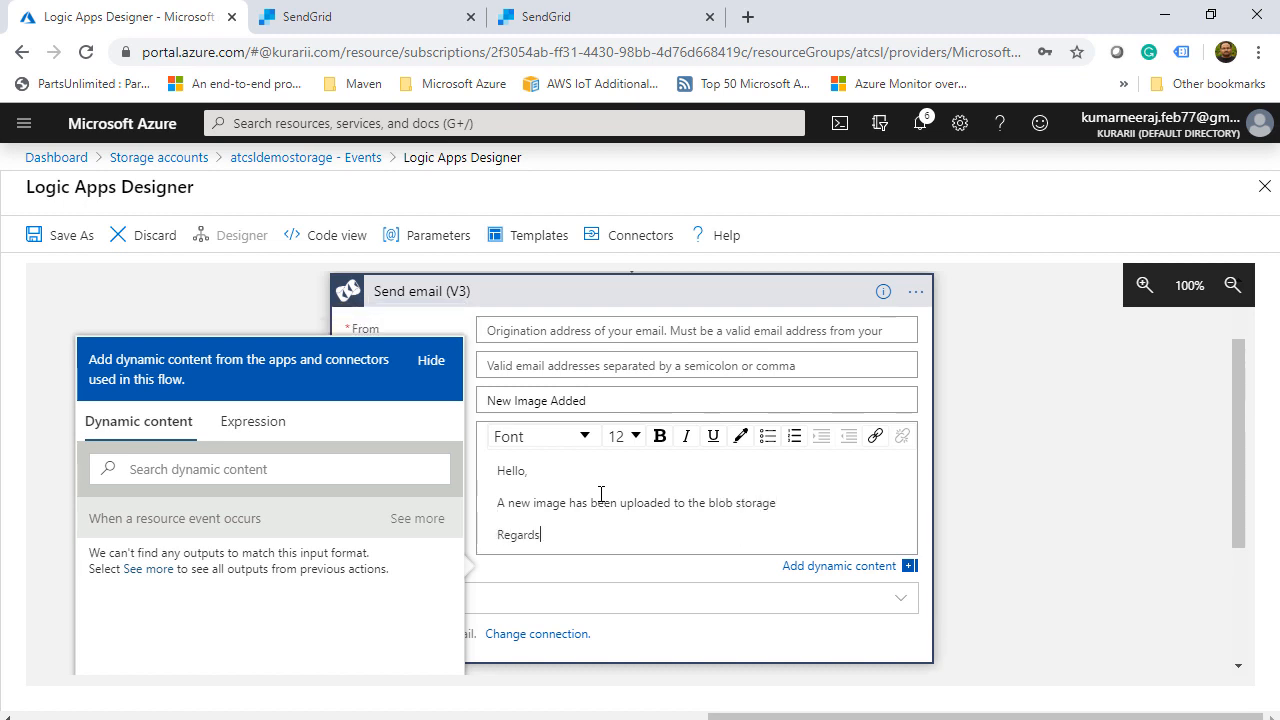
type(",")
key("shift+Return")
type("Azure Team")
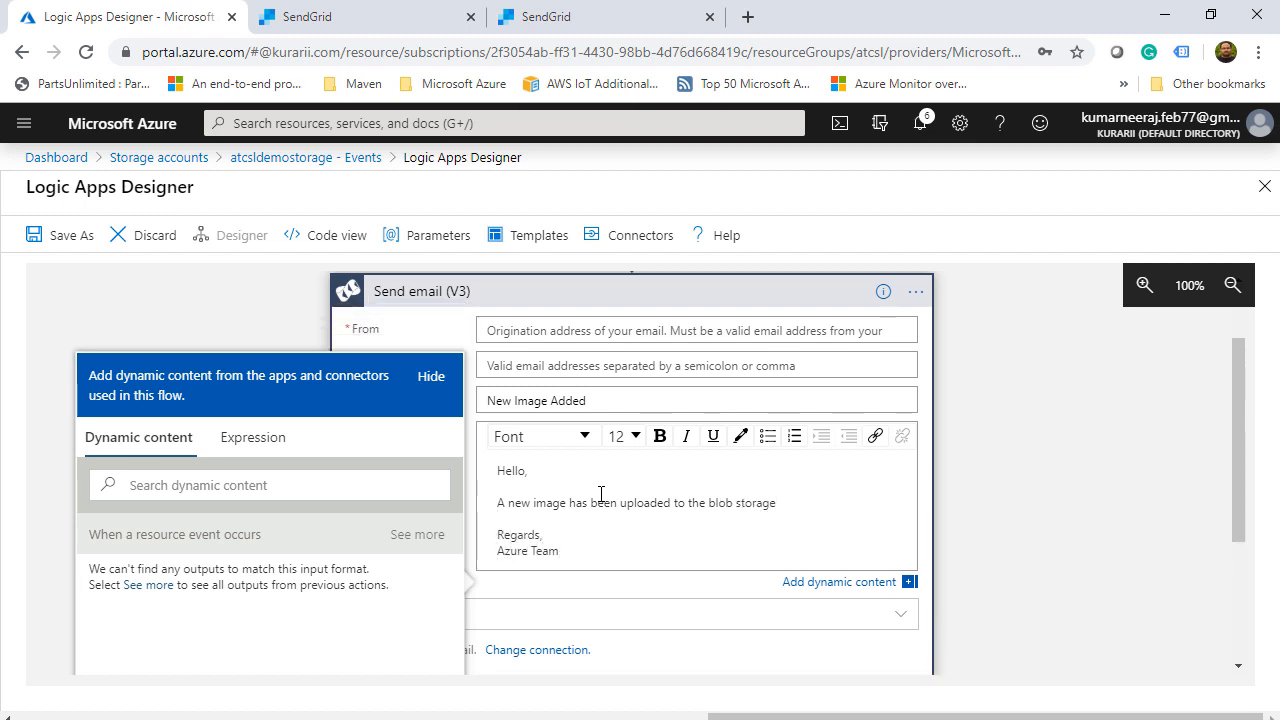
- Close the dynamic content panel and collapse the Send email step
scroll(664, 549, "down", 1)
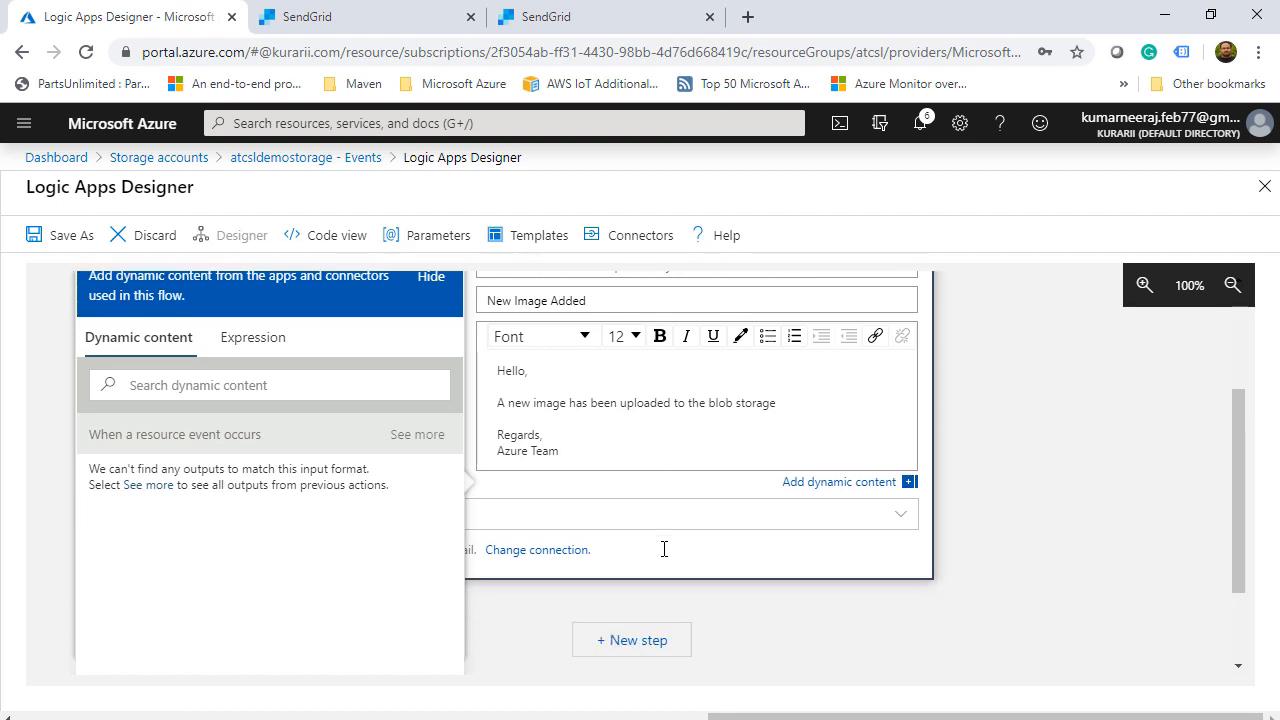
left_click(1109, 588)
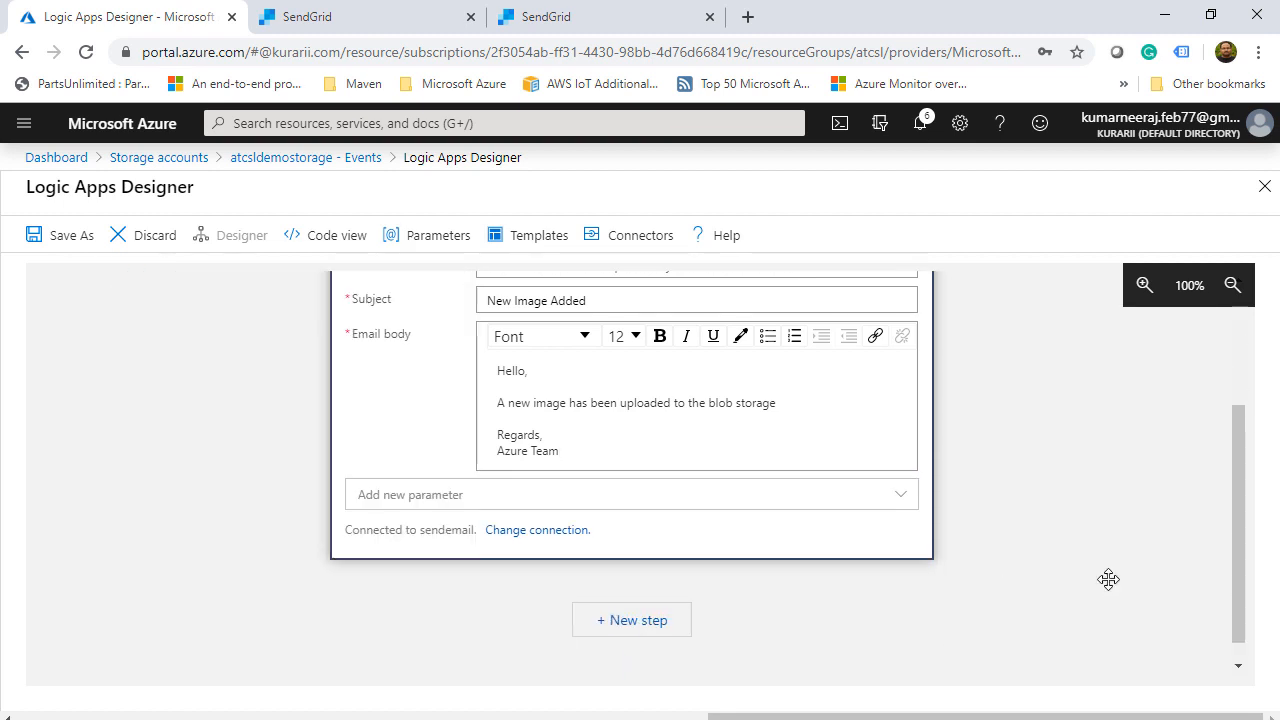
scroll(1108, 579, "up", 1)
scroll(1108, 579, "up", 1)
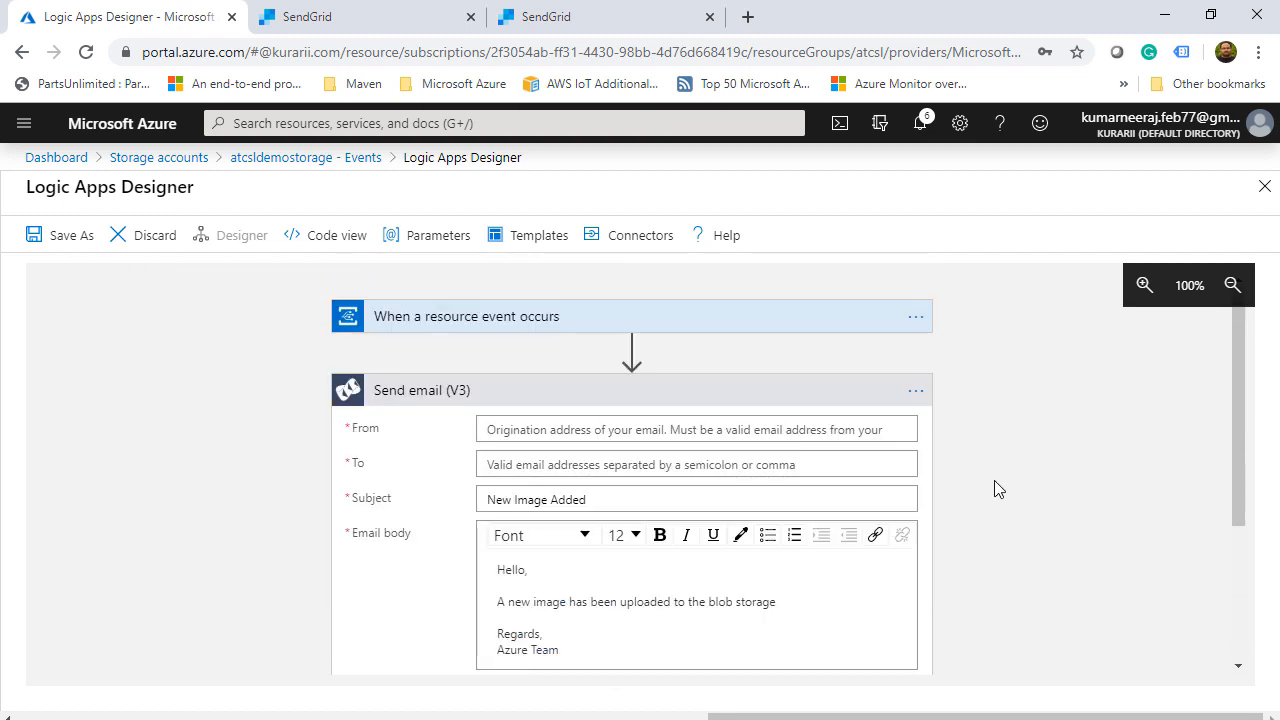
left_click(853, 390)
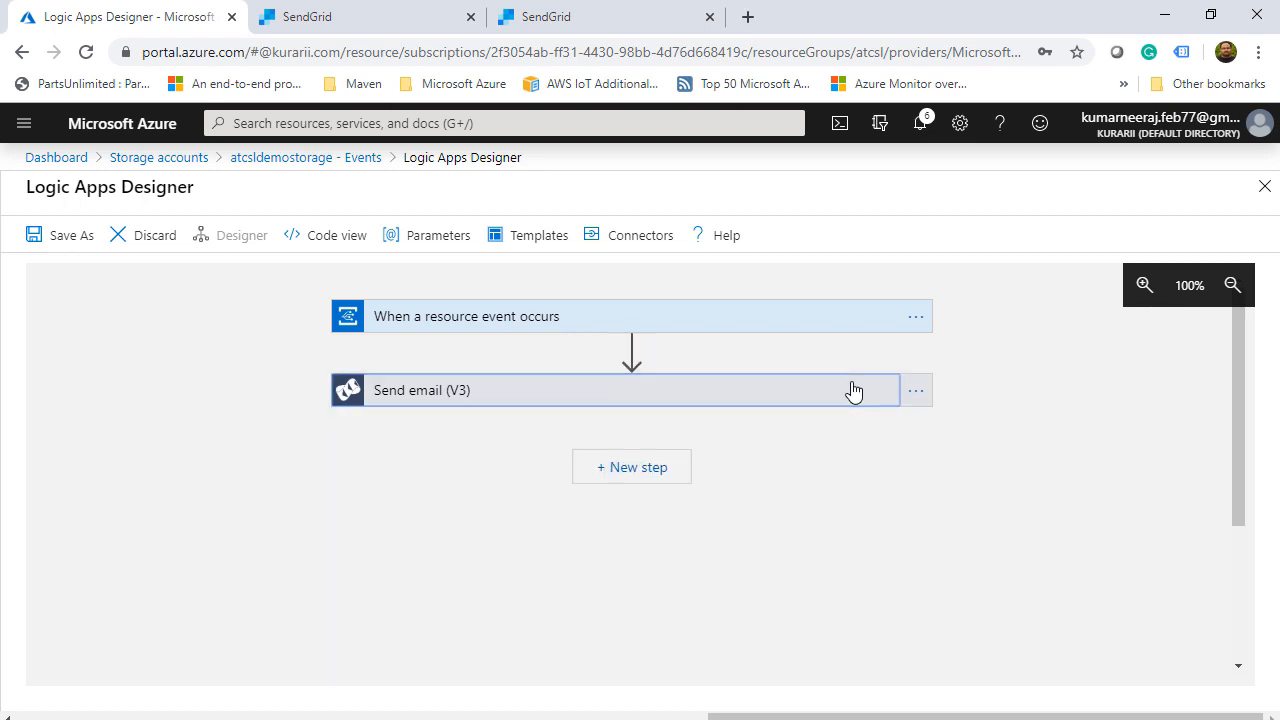
- Fill in the From and To addresses, then create the workflow as logic app newLogicApp
left_click(69, 243)
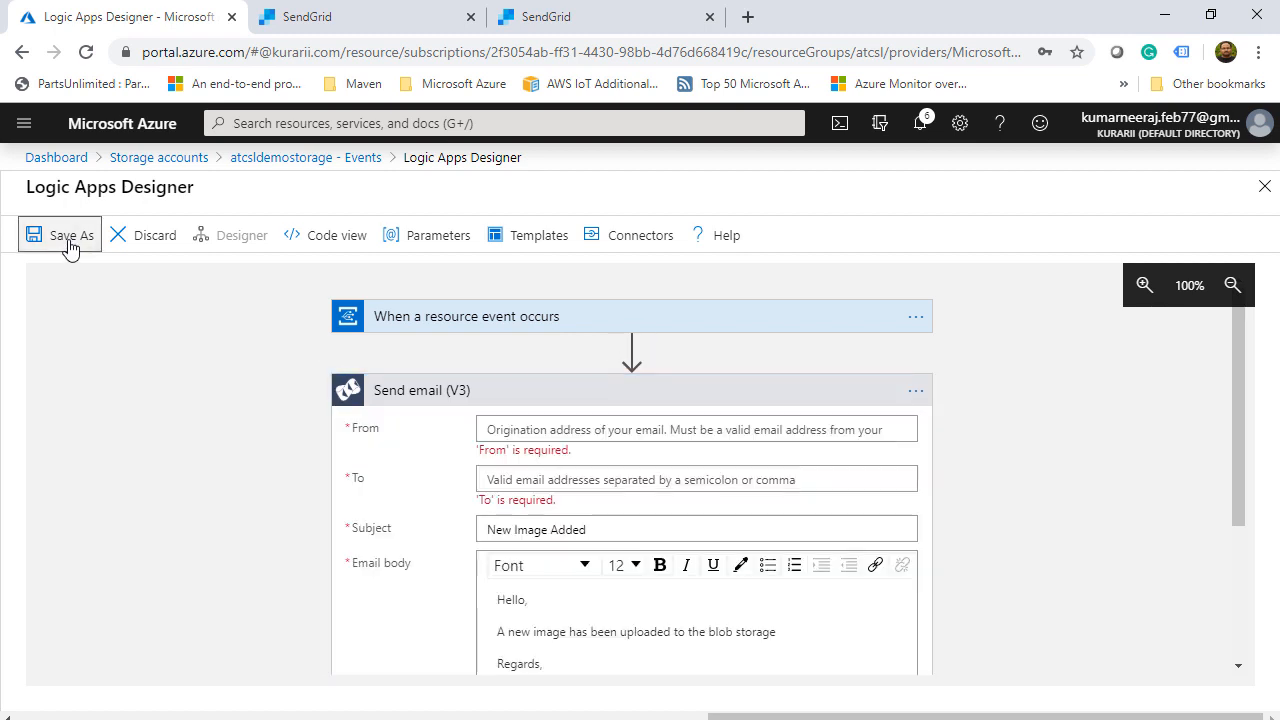
left_click(560, 432)
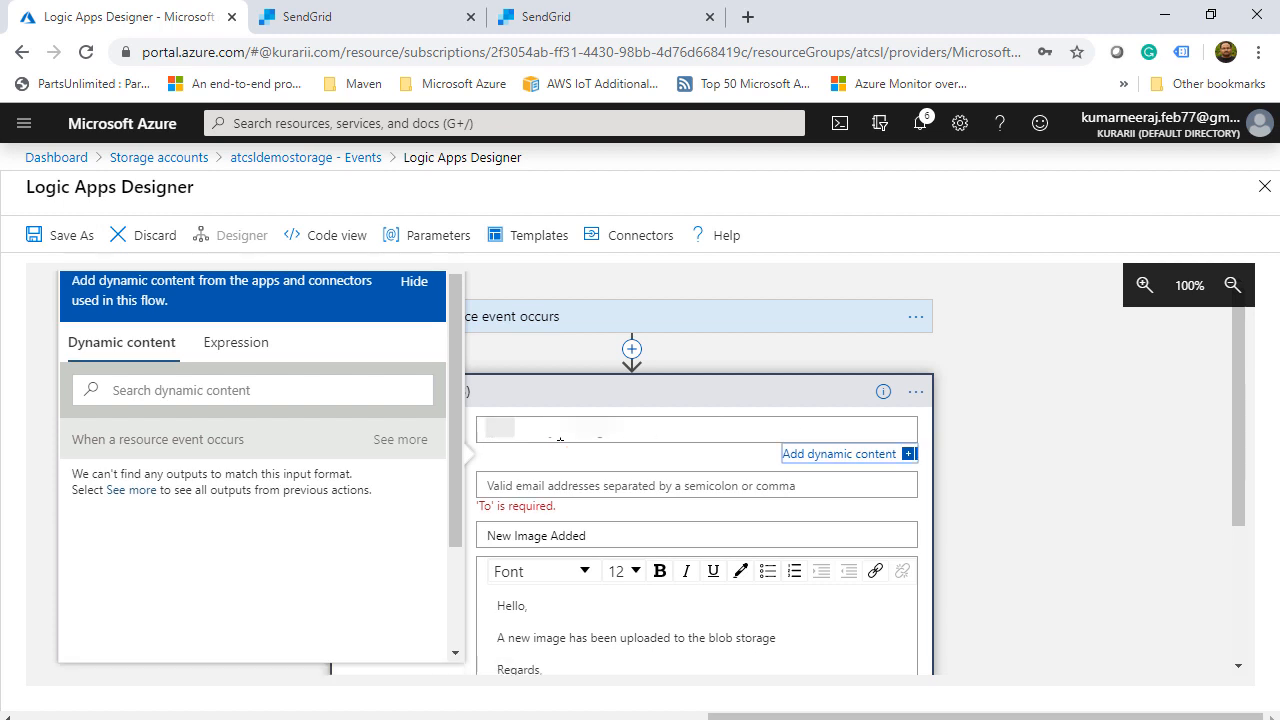
left_click(586, 466)
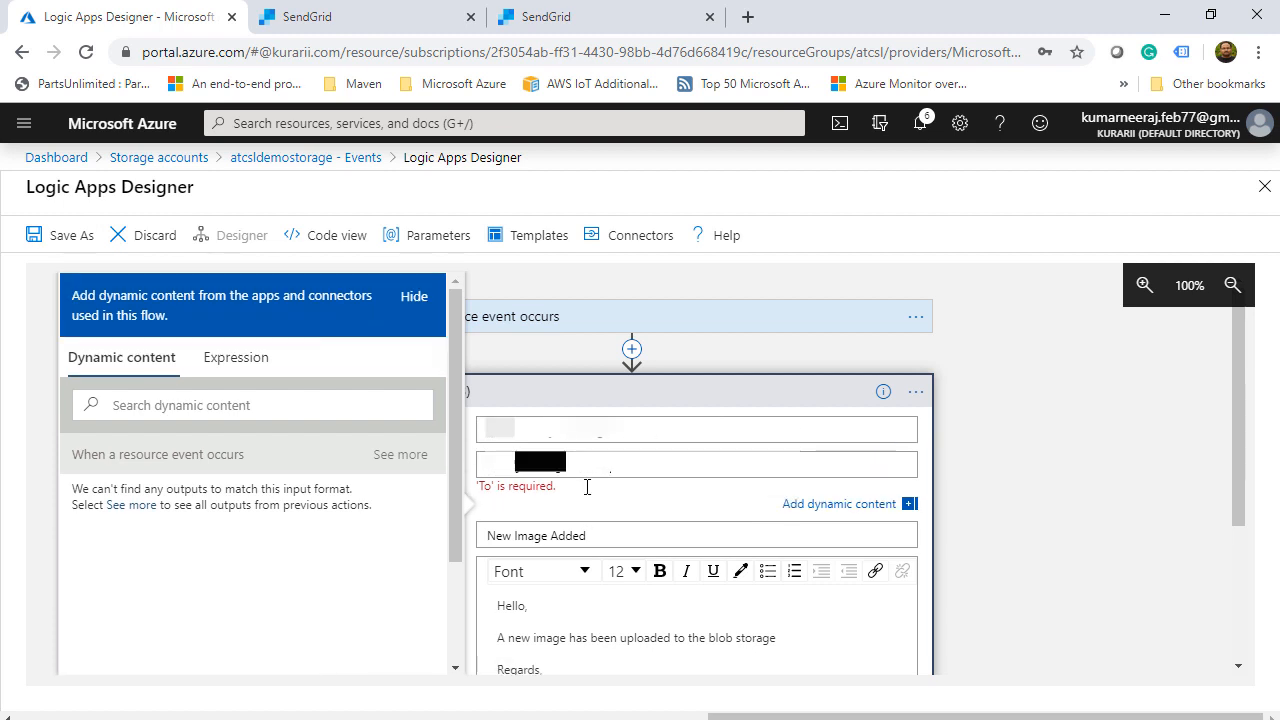
left_click(1094, 491)
left_click(62, 240)
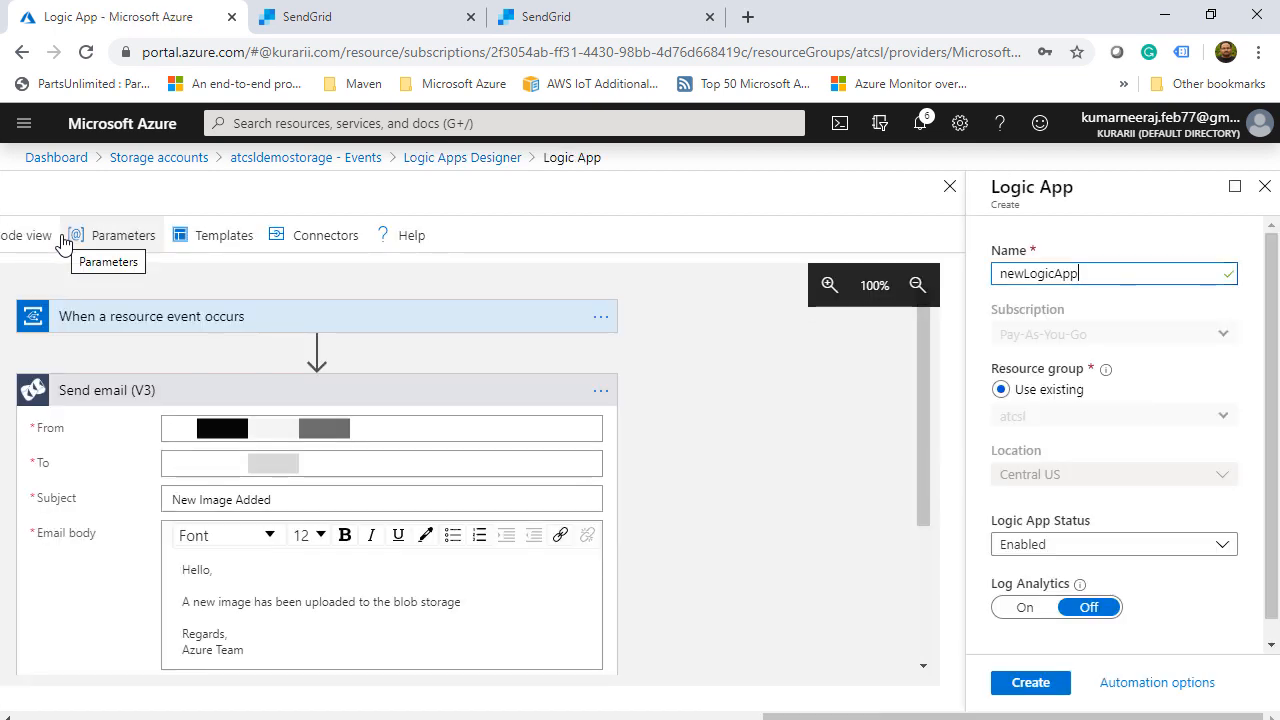
left_click(1022, 686)
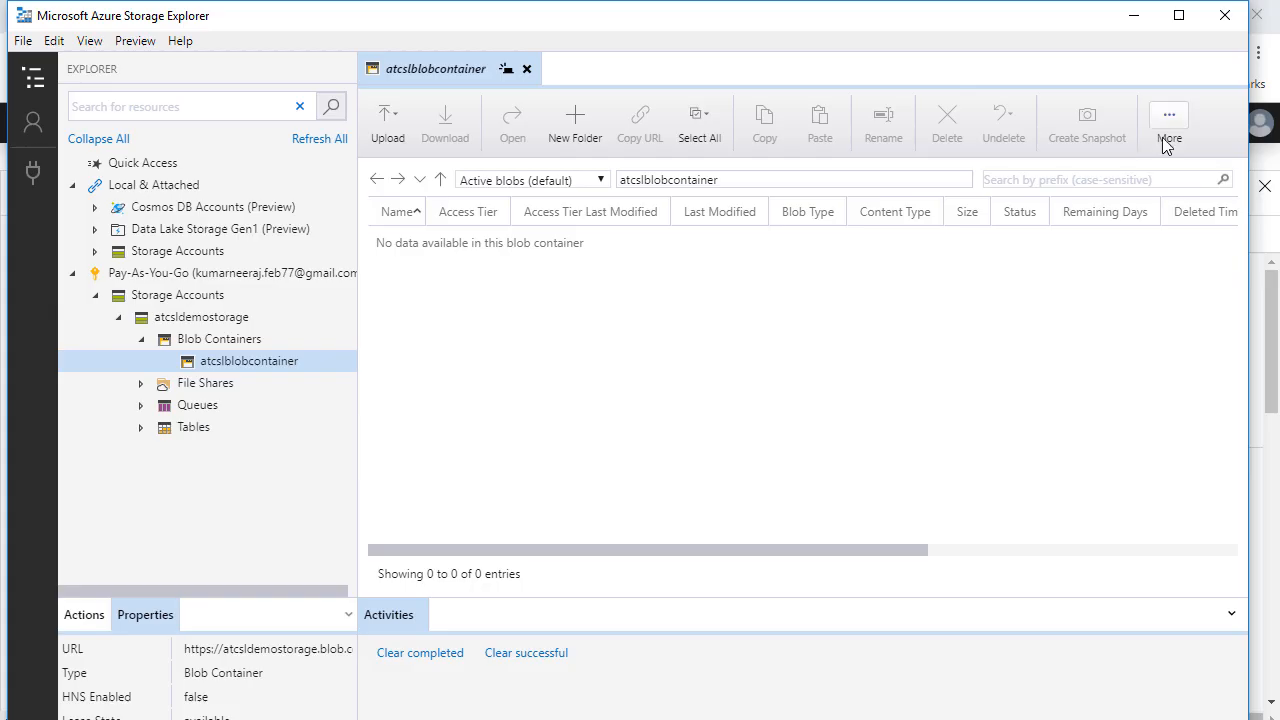
- Refresh the atcslblobcontainer blob list and deselect 516-512.png
left_click(1167, 136)
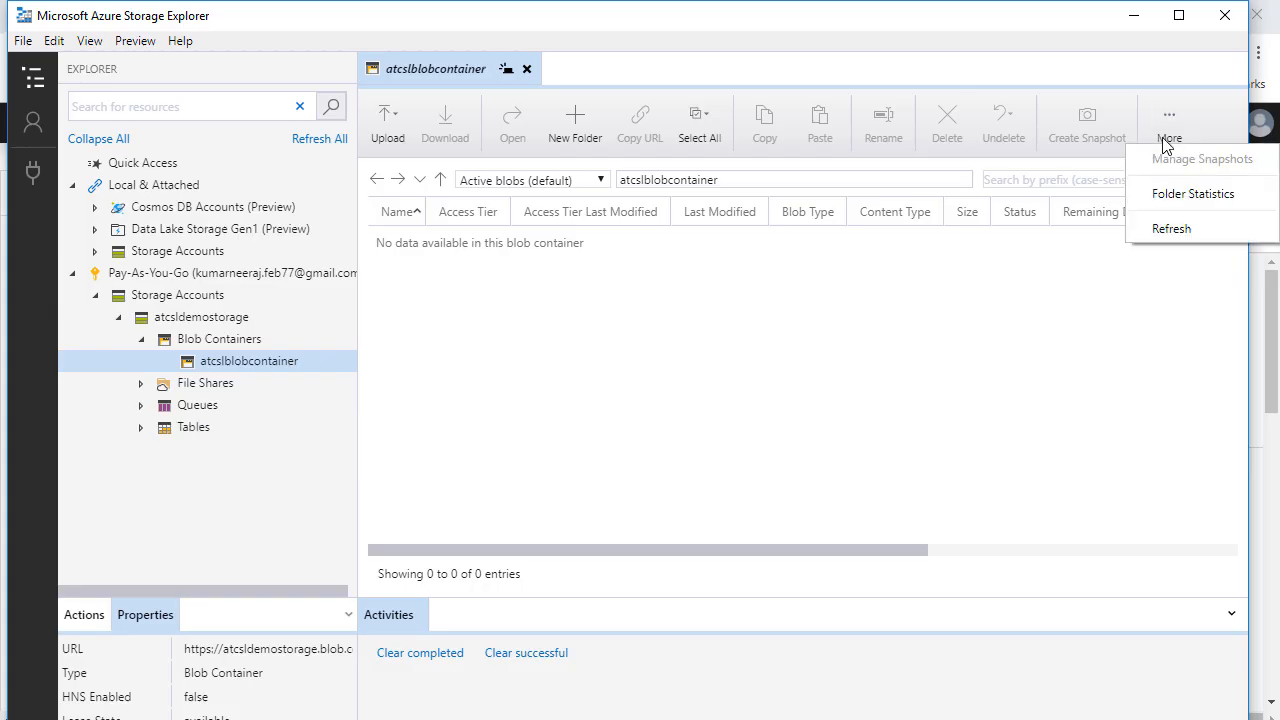
left_click(1182, 228)
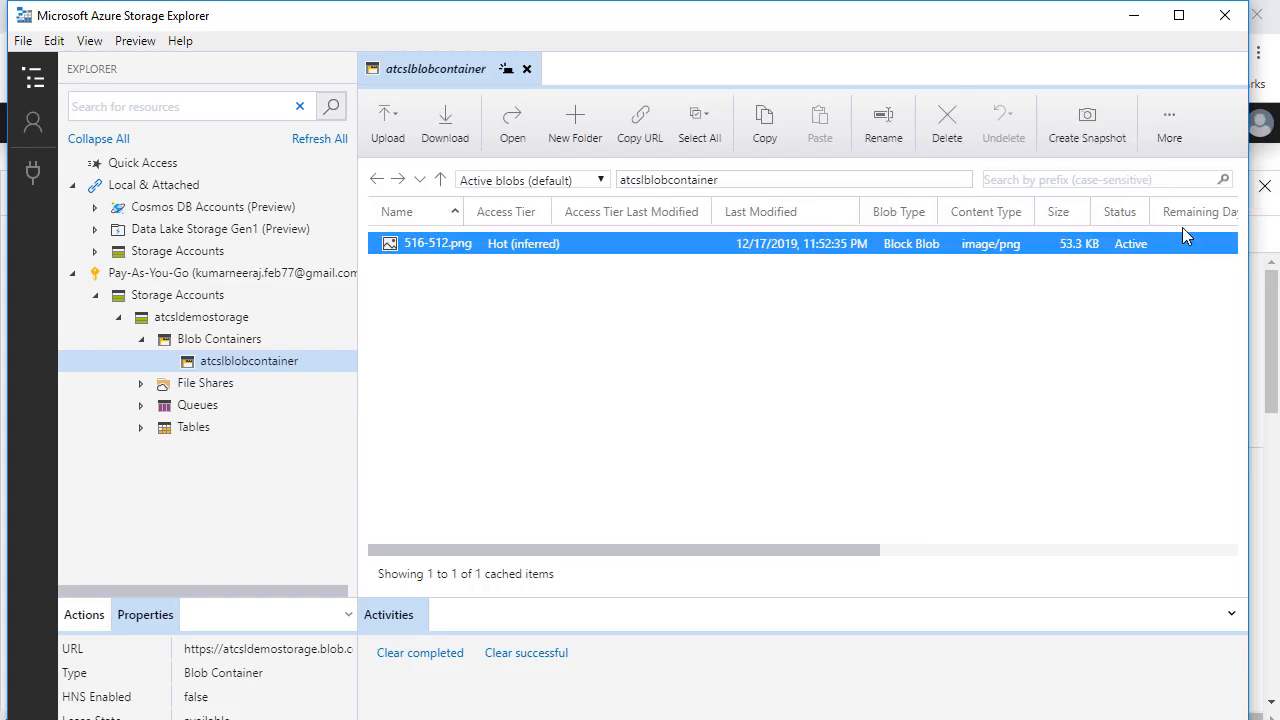
left_click(588, 462)
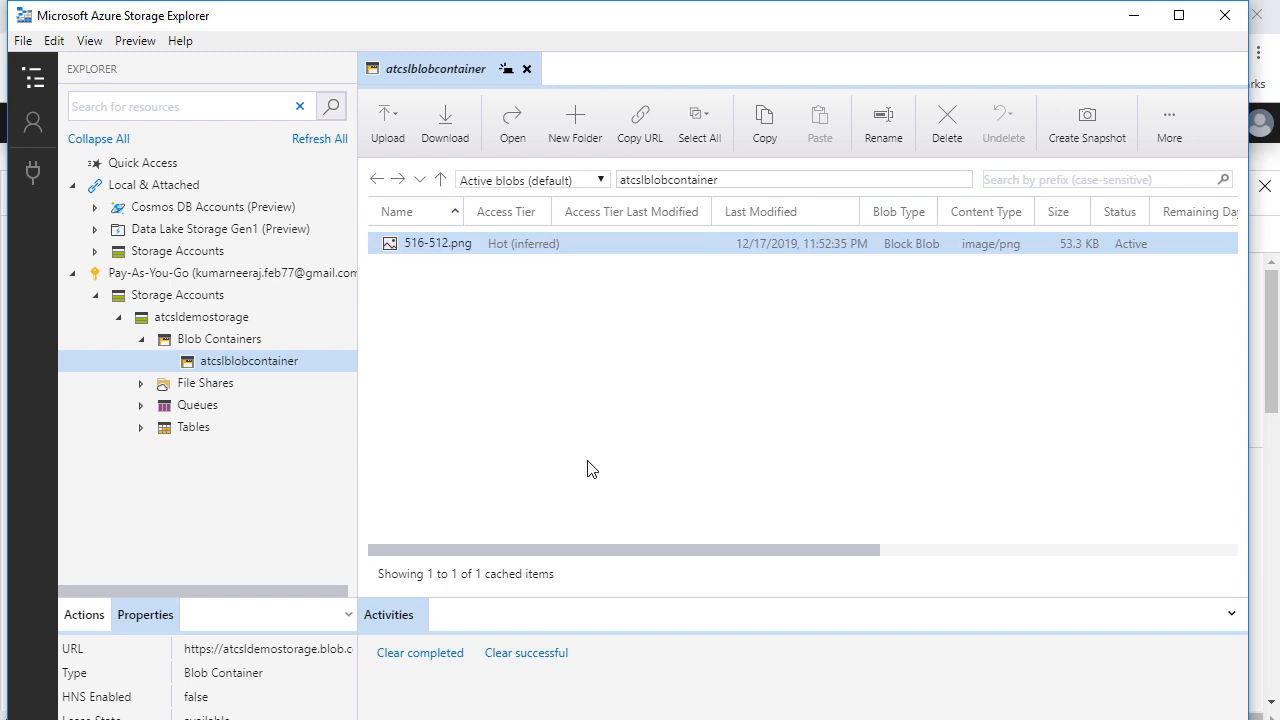
- Upload azure-solutions-architect-expert.png to the container as an individual file
left_click(388, 122)
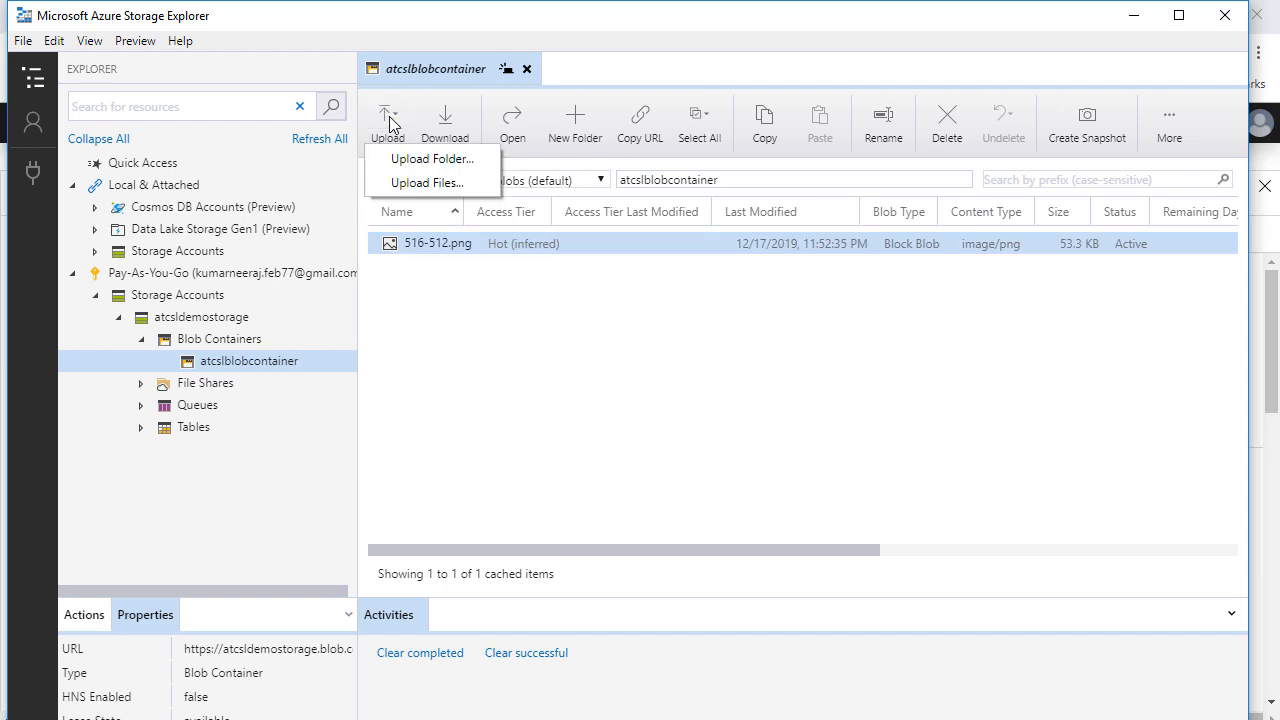
left_click(414, 188)
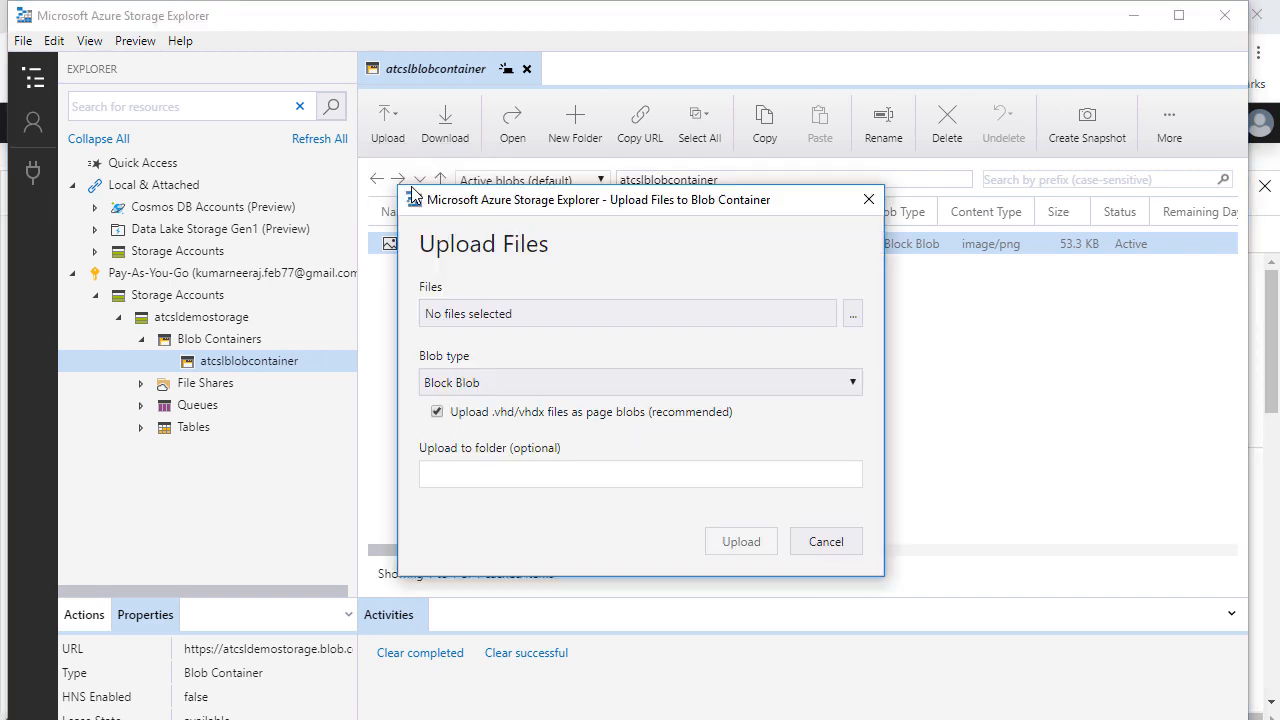
left_click(852, 313)
left_click(970, 610)
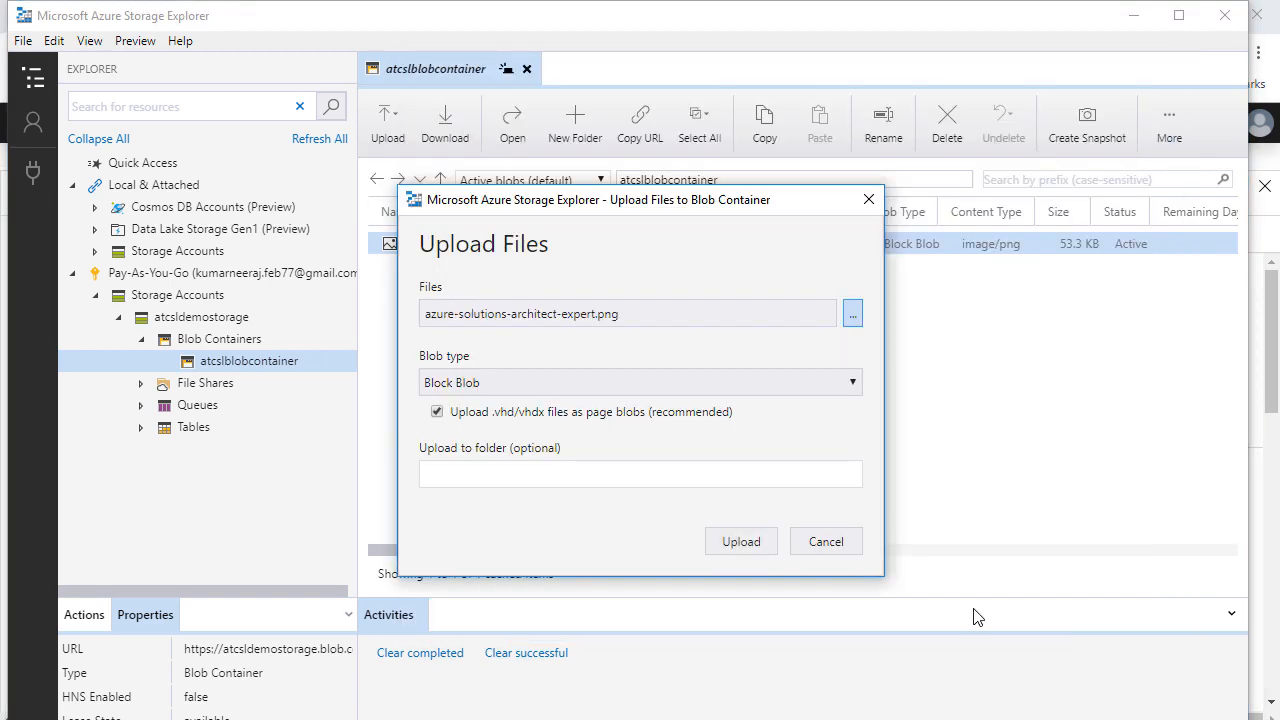
left_click(738, 549)
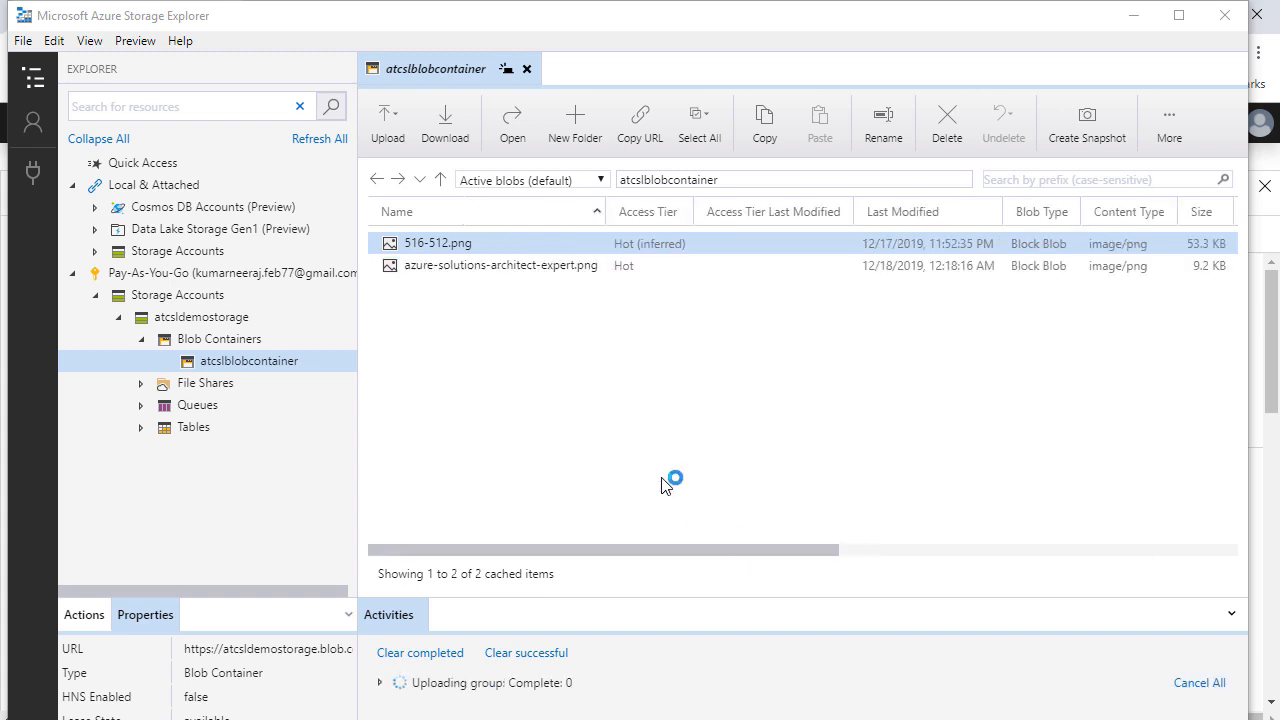
- Confirm atcslblobcontainer holds both images, then open atcsldemostorage's Activity log
key("alt+Tab")
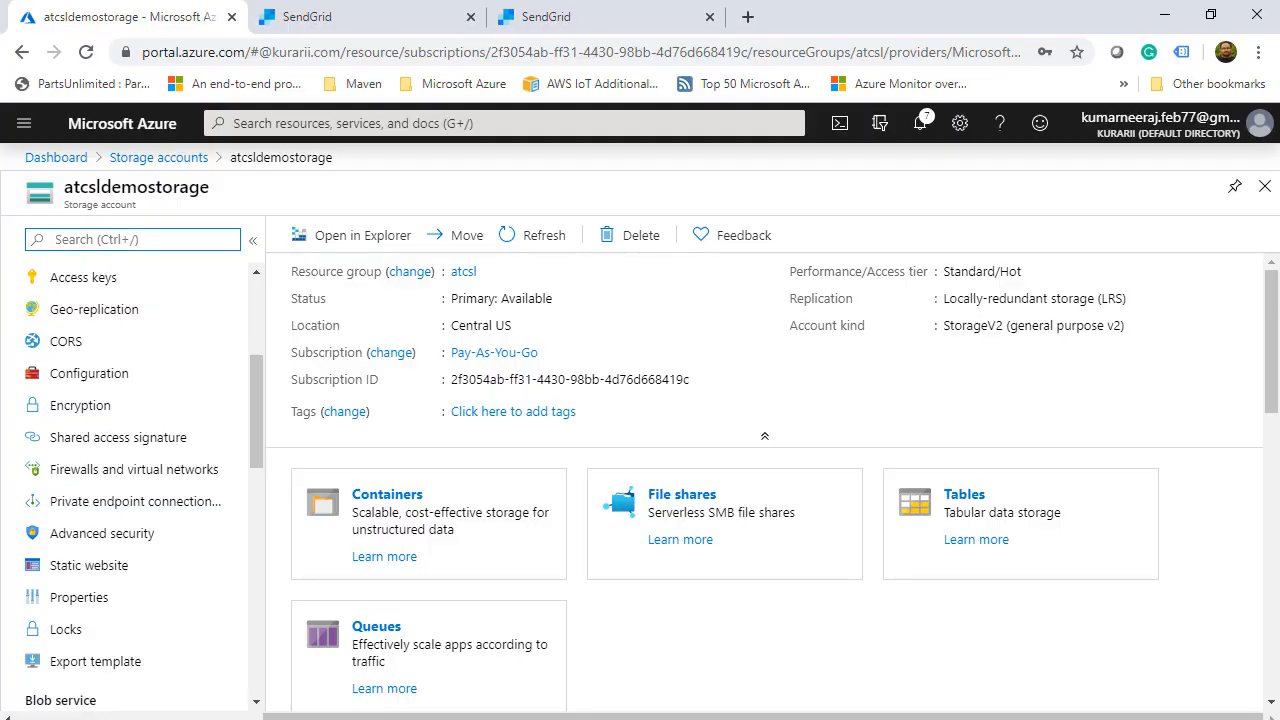
left_click_drag(257, 428, 267, 502)
left_click(74, 437)
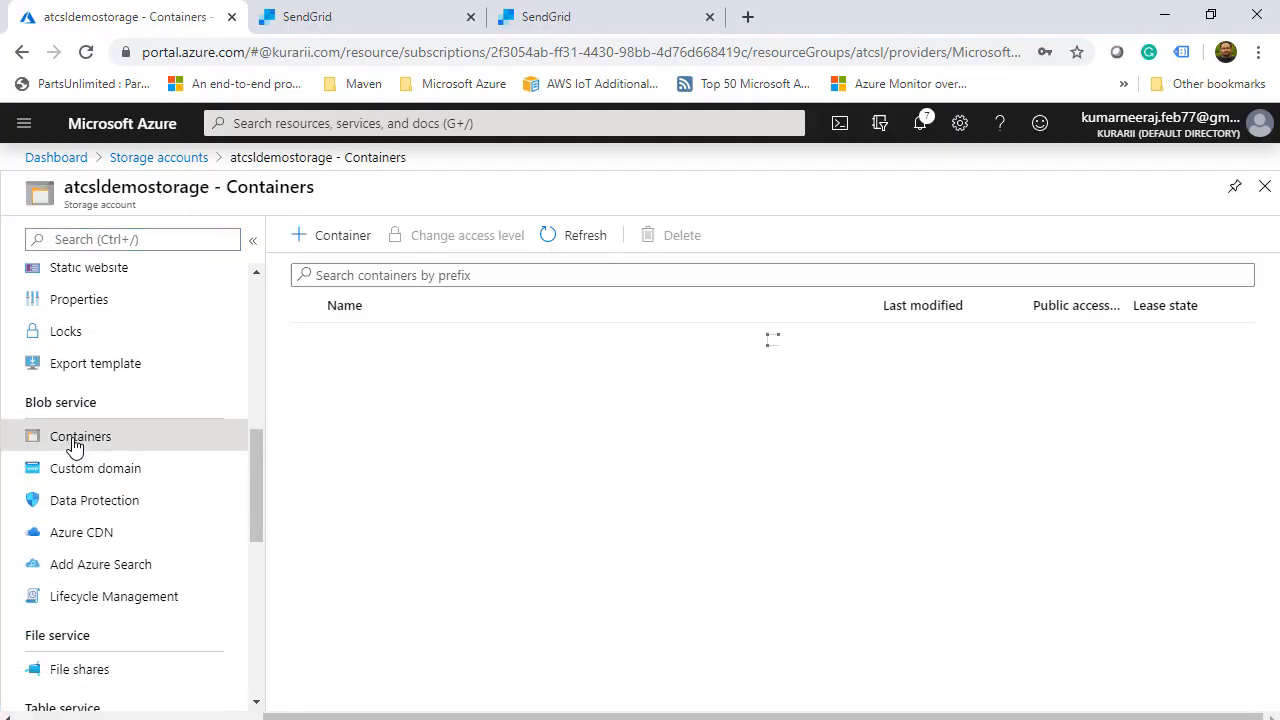
left_click(355, 343)
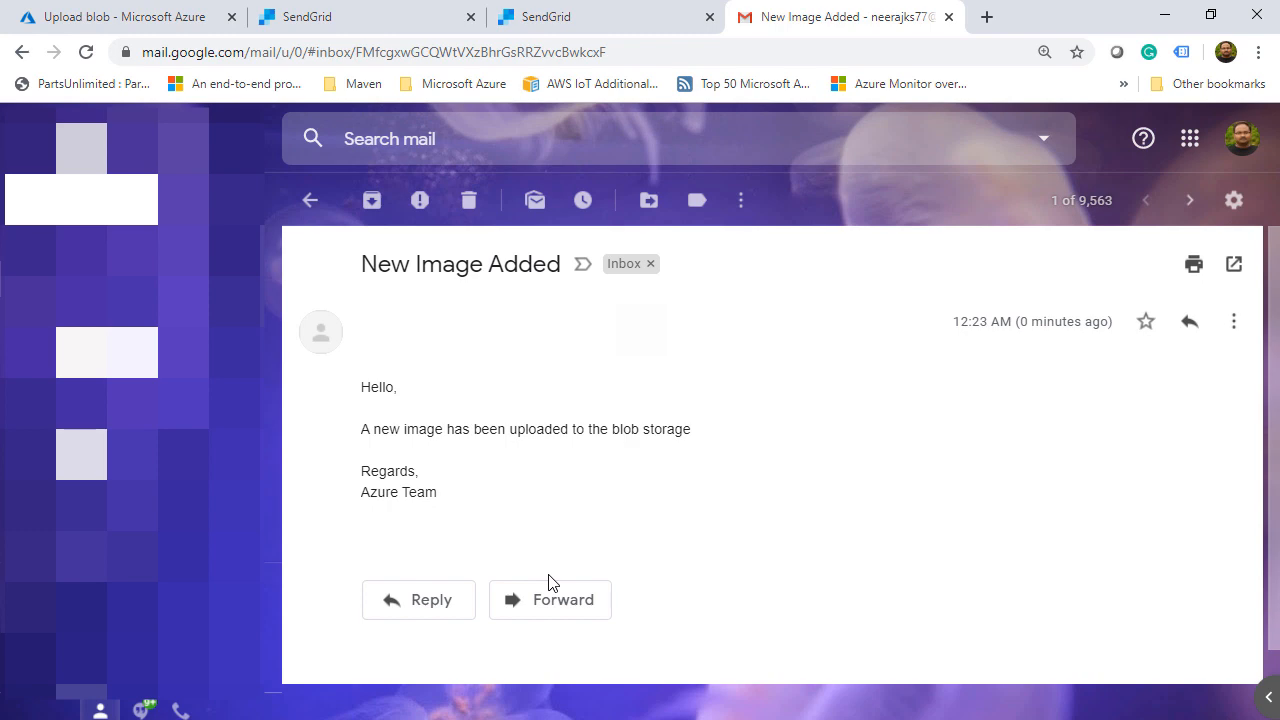
left_click(140, 317)
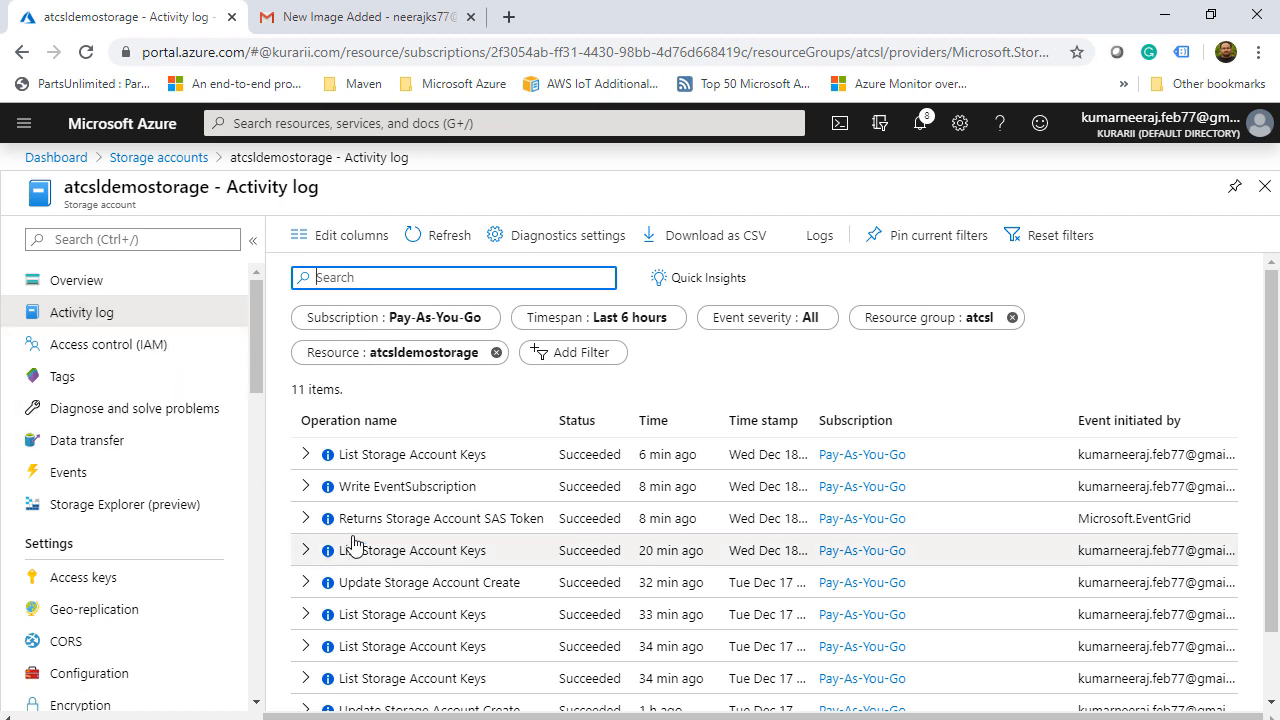
- Return to the atcsldemostorage Overview page
left_click(1277, 443)
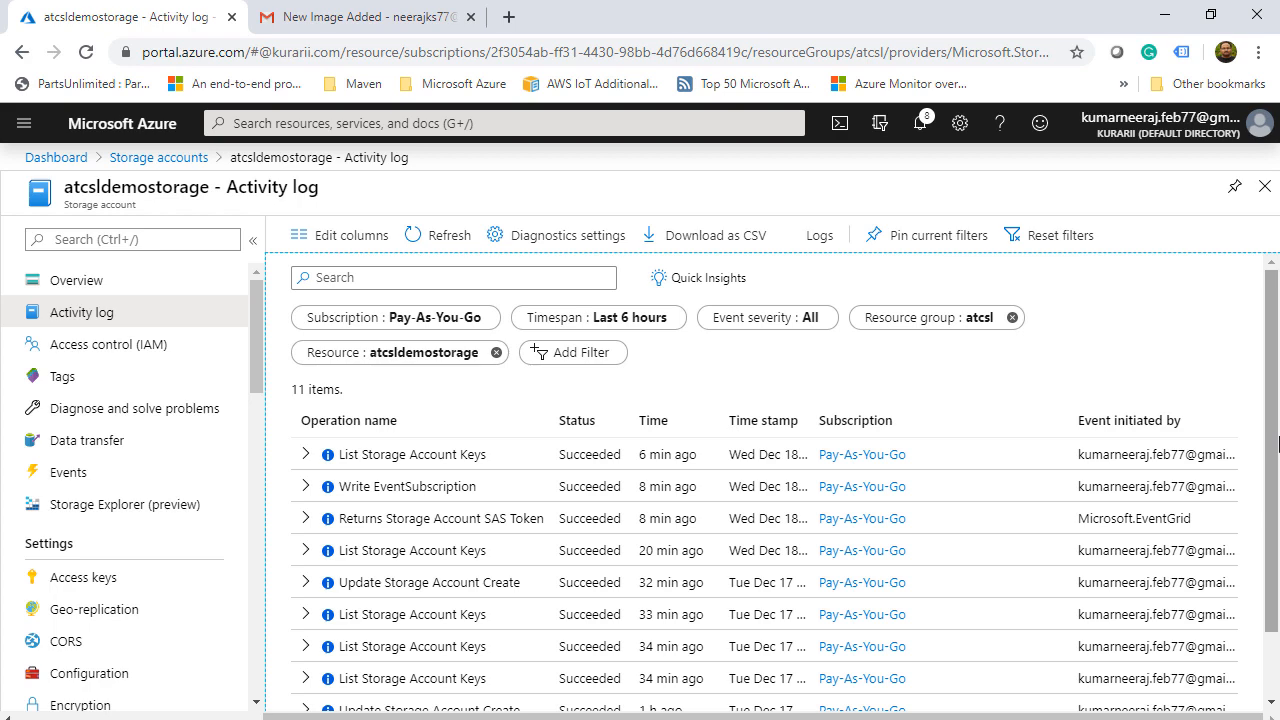
left_click(147, 281)
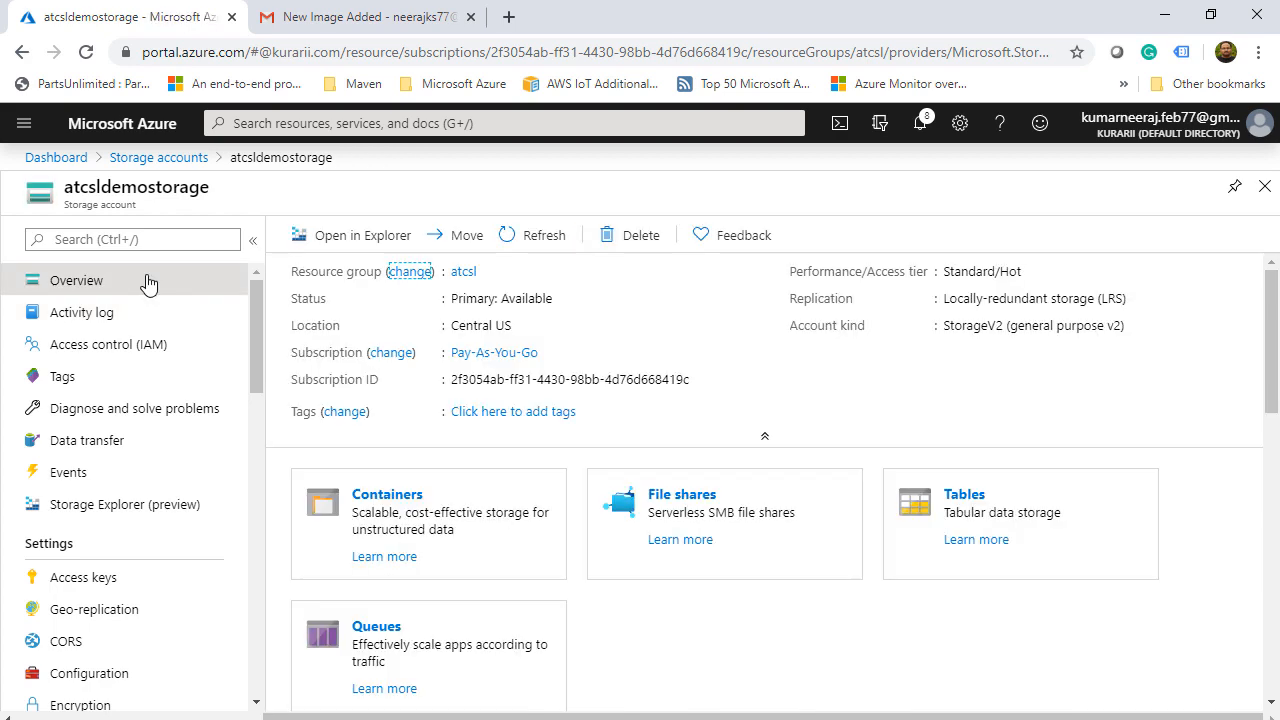